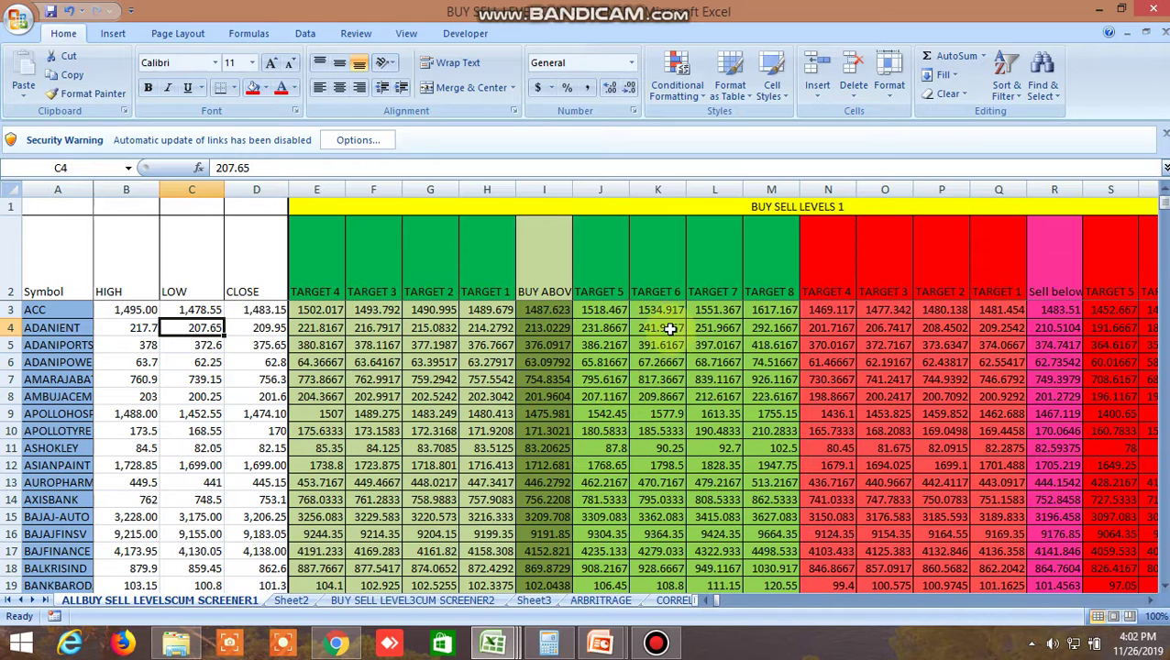
Cycle through the open workbooks, ending on BUY SELL LEVEL CUM SCREENER
click(511, 649)
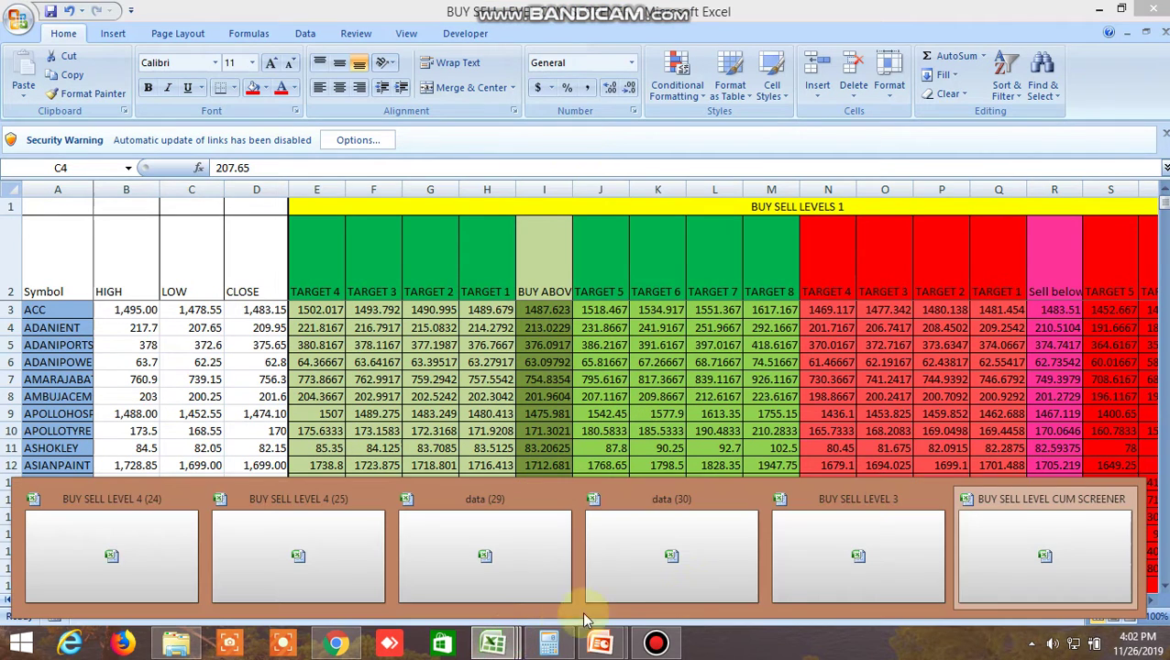
click(878, 548)
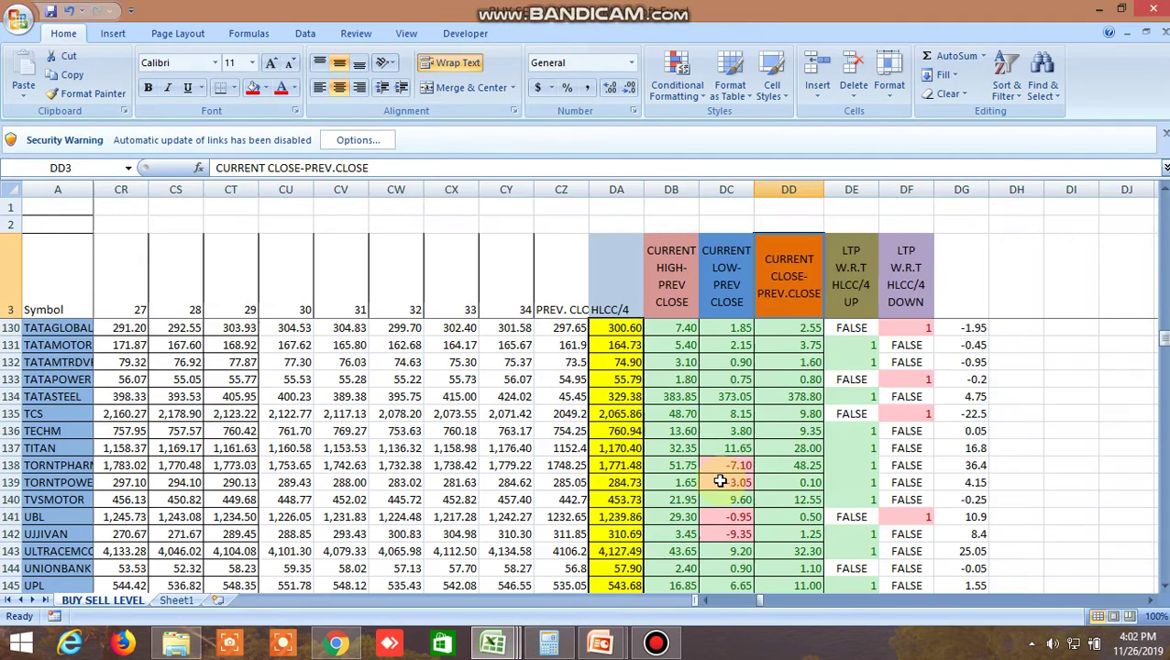
click(486, 651)
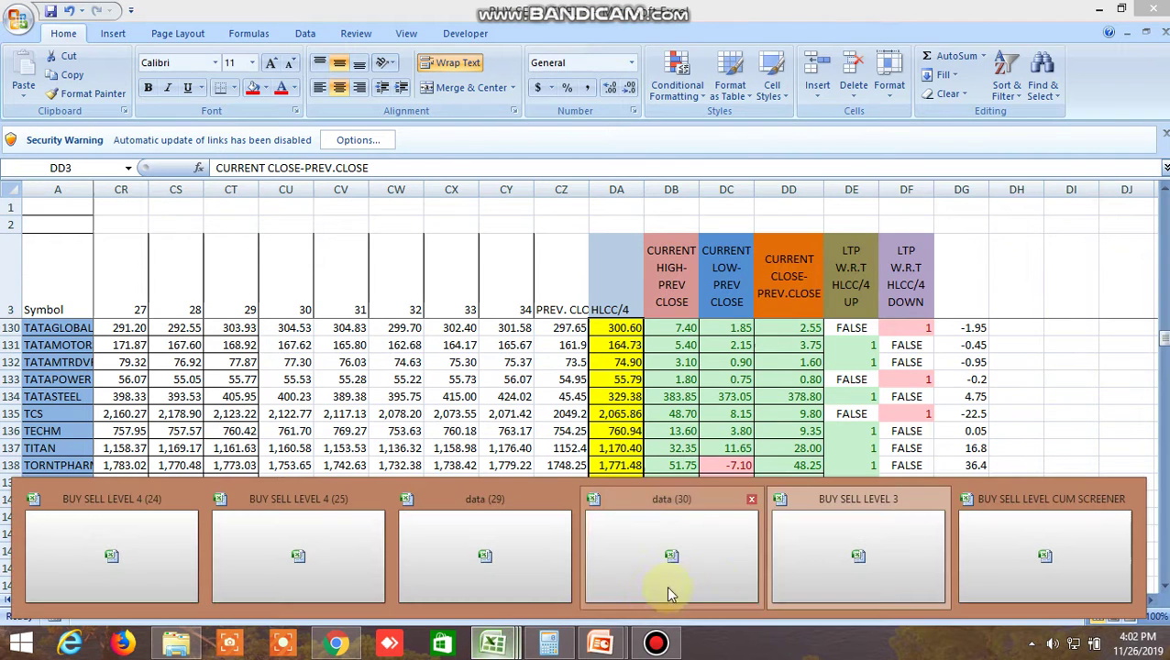
click(894, 559)
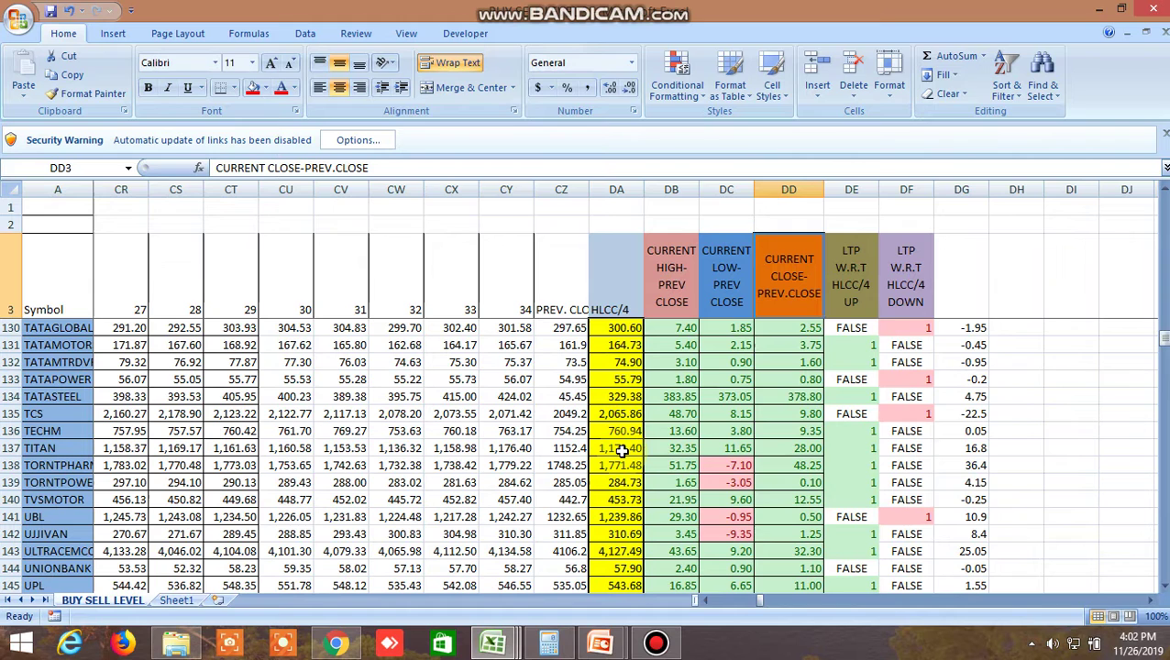
mouse_move(496, 649)
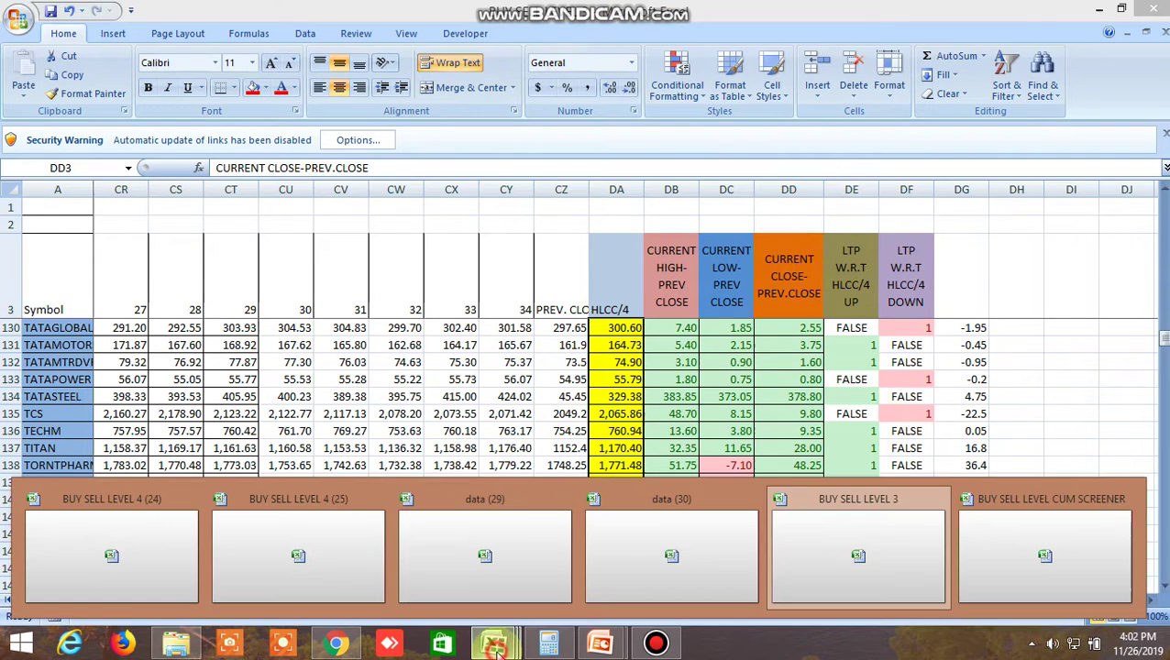
click(1013, 541)
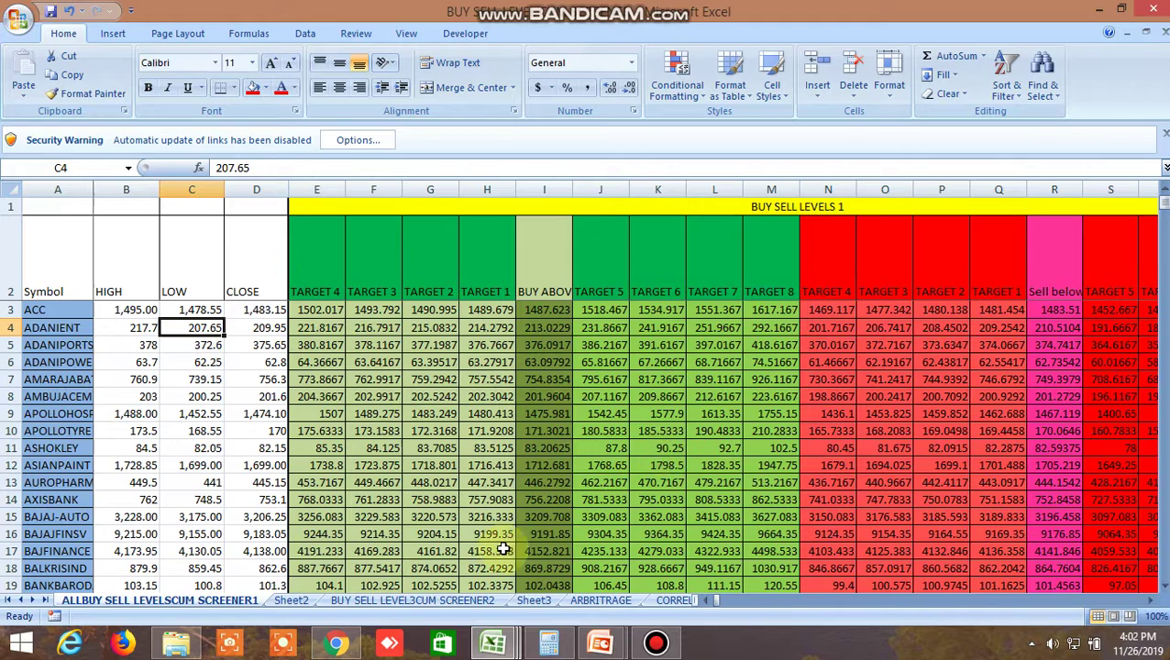
Switch to the Safe trade WhatsApp group and scroll through the posted level calls
click(337, 644)
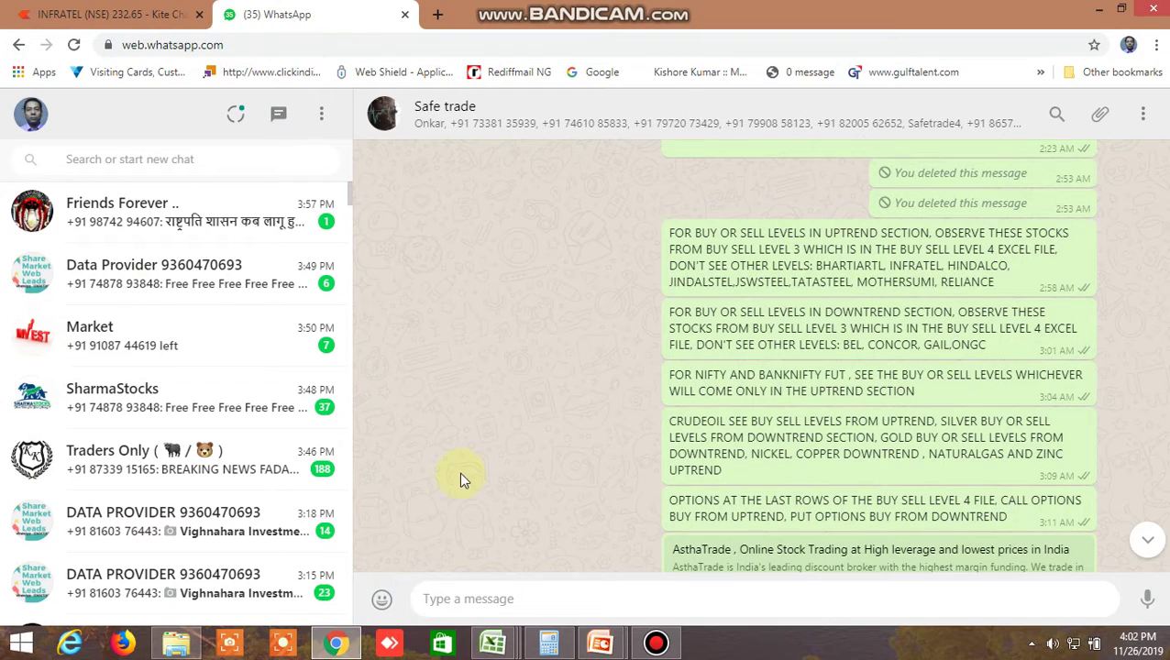
scroll(486, 452, up, 3)
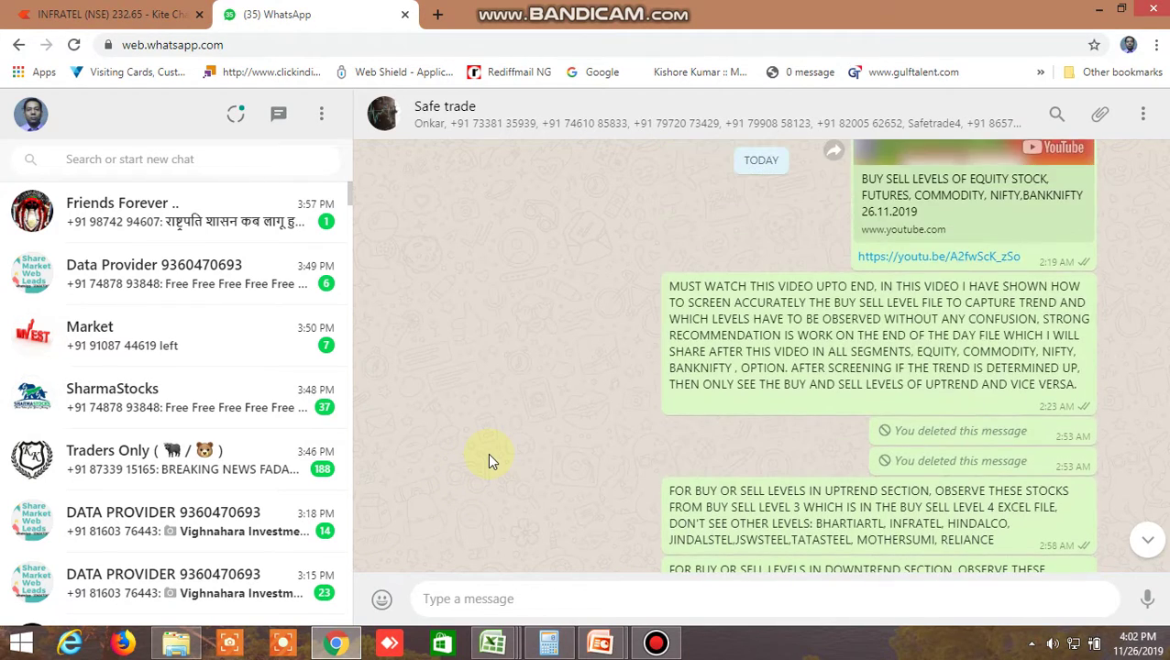
scroll(487, 452, down, 3)
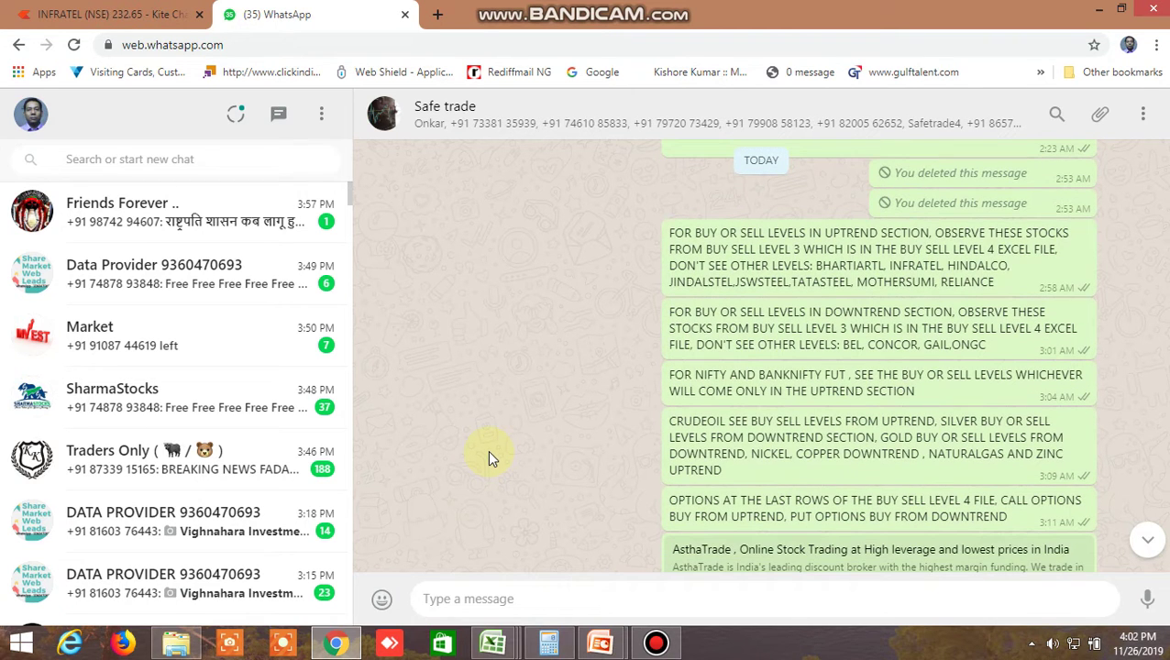
scroll(488, 455, down, 1)
scroll(488, 456, down, 2)
scroll(488, 456, down, 1)
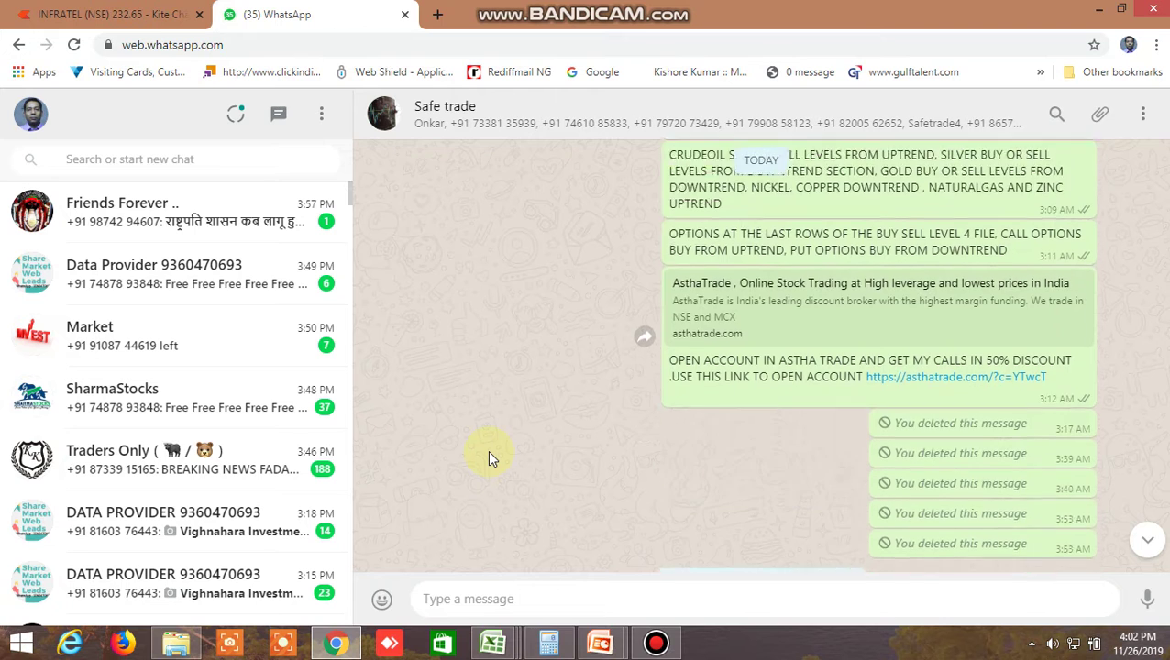
scroll(489, 456, down, 3)
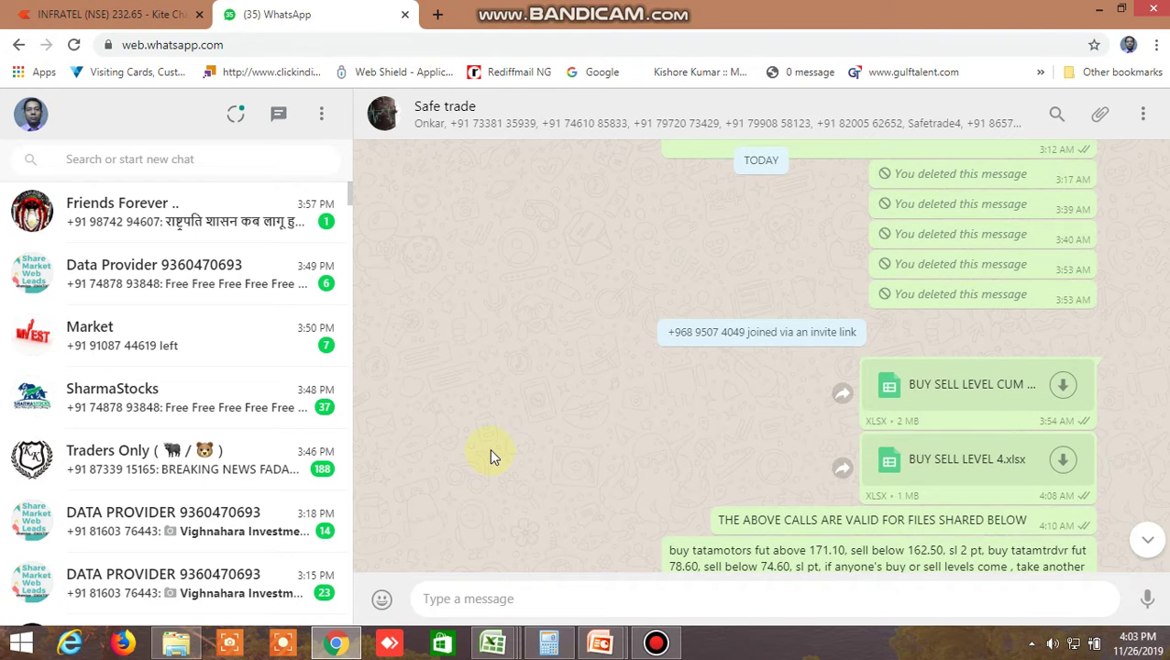
scroll(500, 443, down, 3)
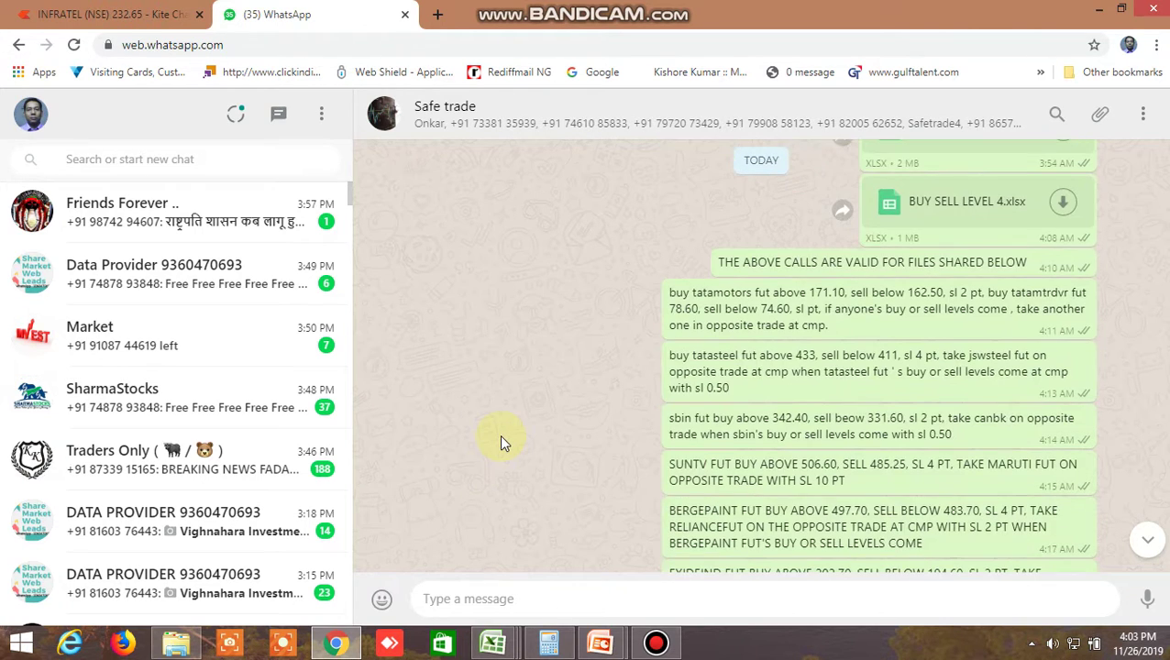
scroll(500, 443, down, 1)
scroll(499, 443, down, 3)
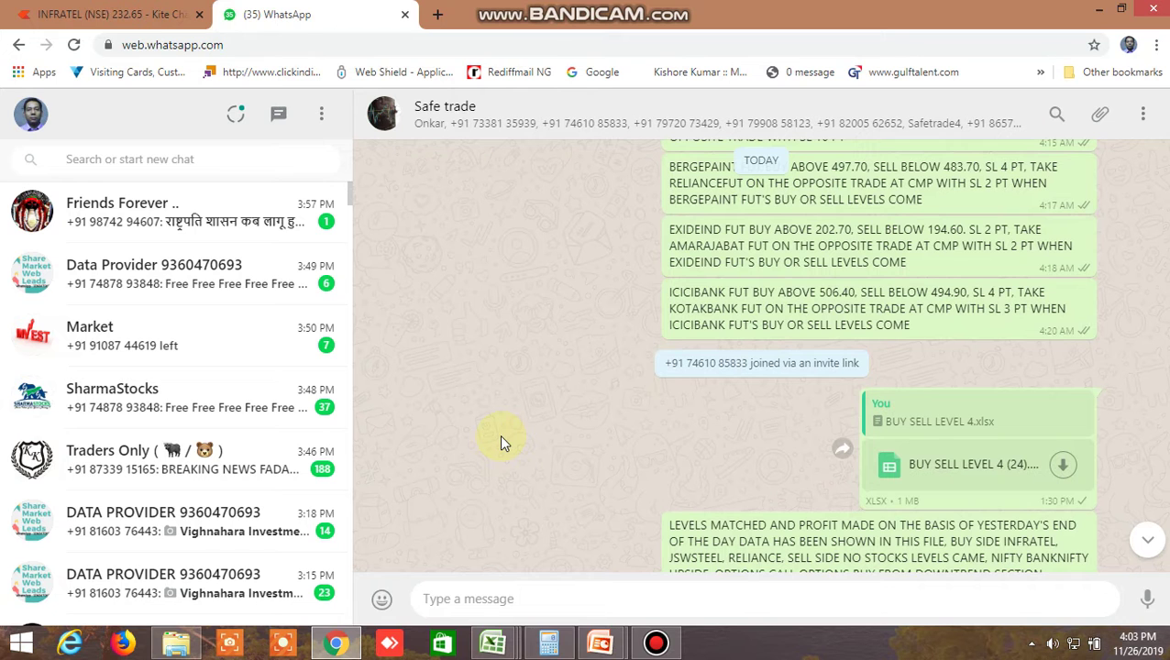
scroll(511, 439, down, 5)
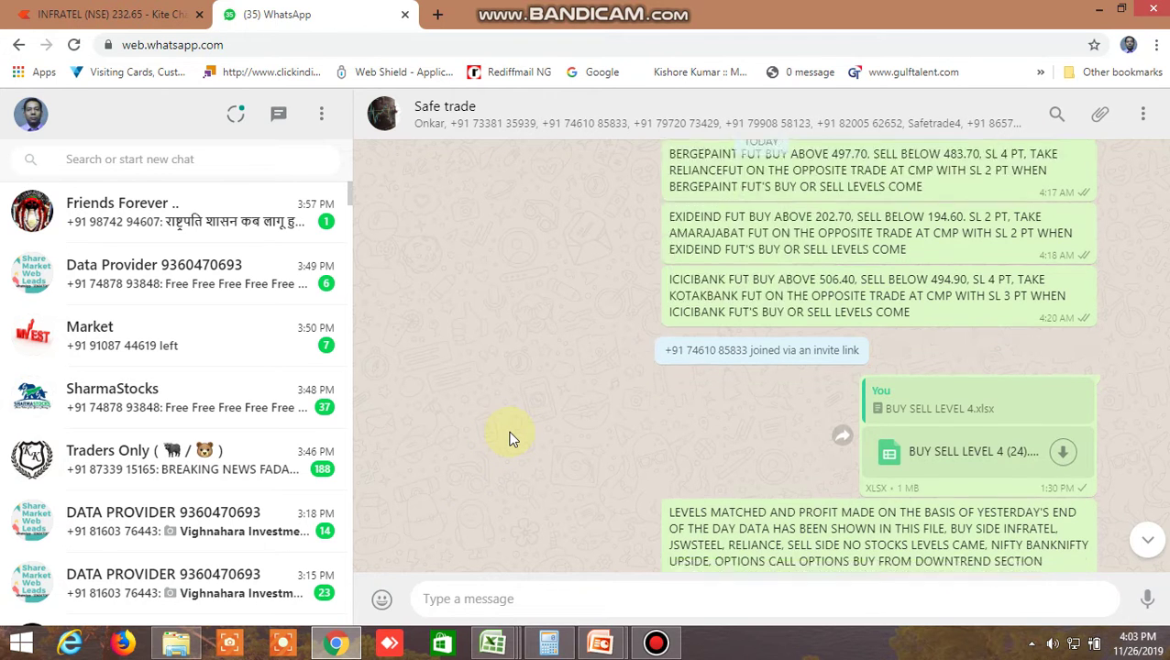
Reread the posted results, then bring the BUY SELL LEVEL 3 workbook forward
scroll(512, 438, up, 1)
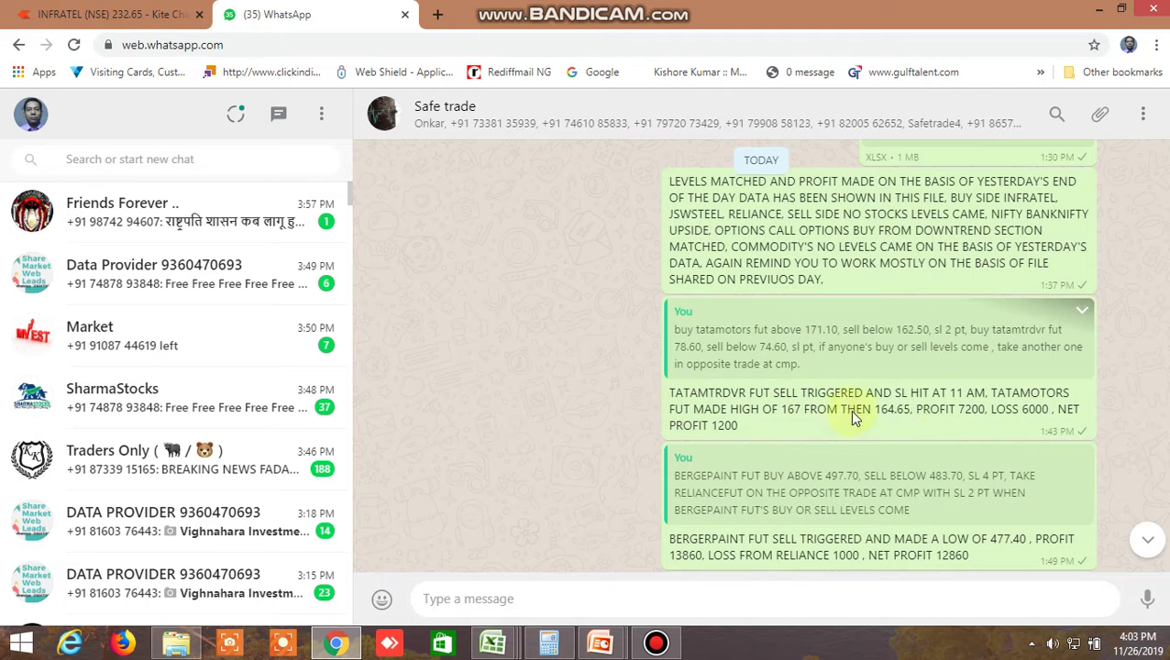
scroll(629, 449, down, 3)
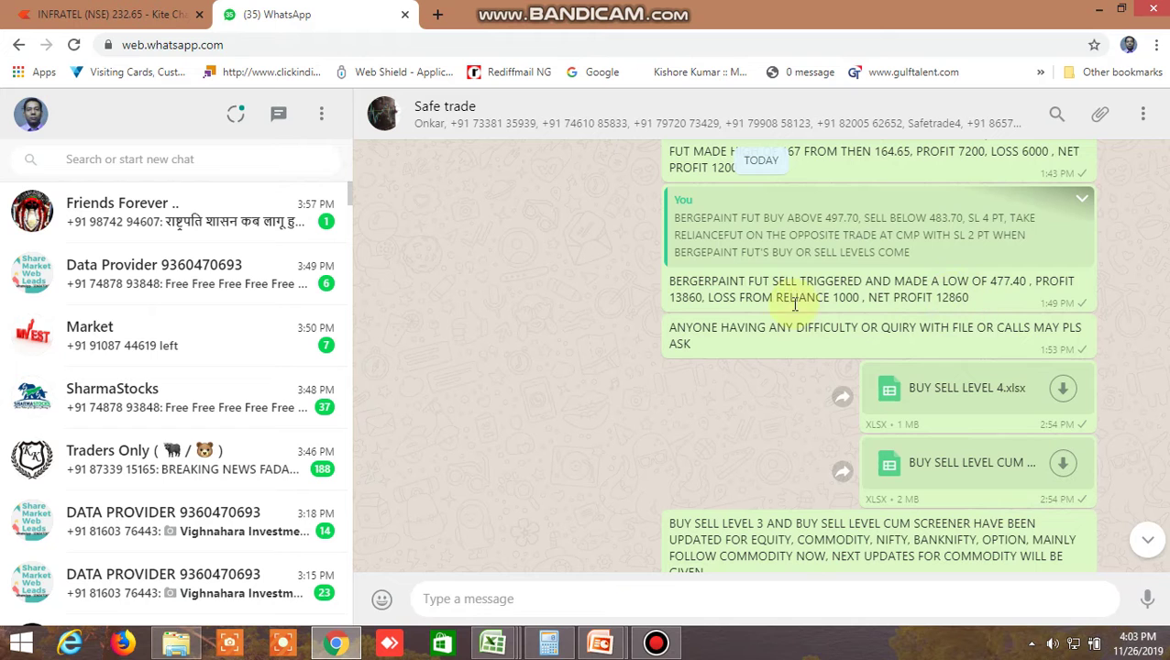
scroll(582, 417, down, 3)
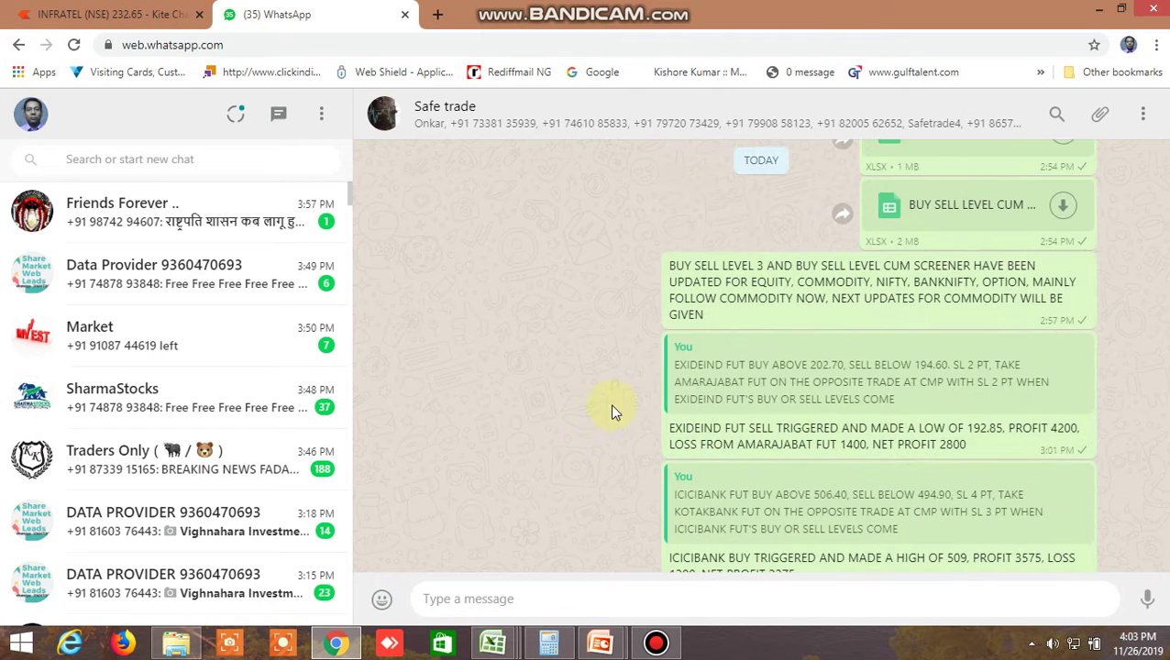
scroll(576, 443, down, 1)
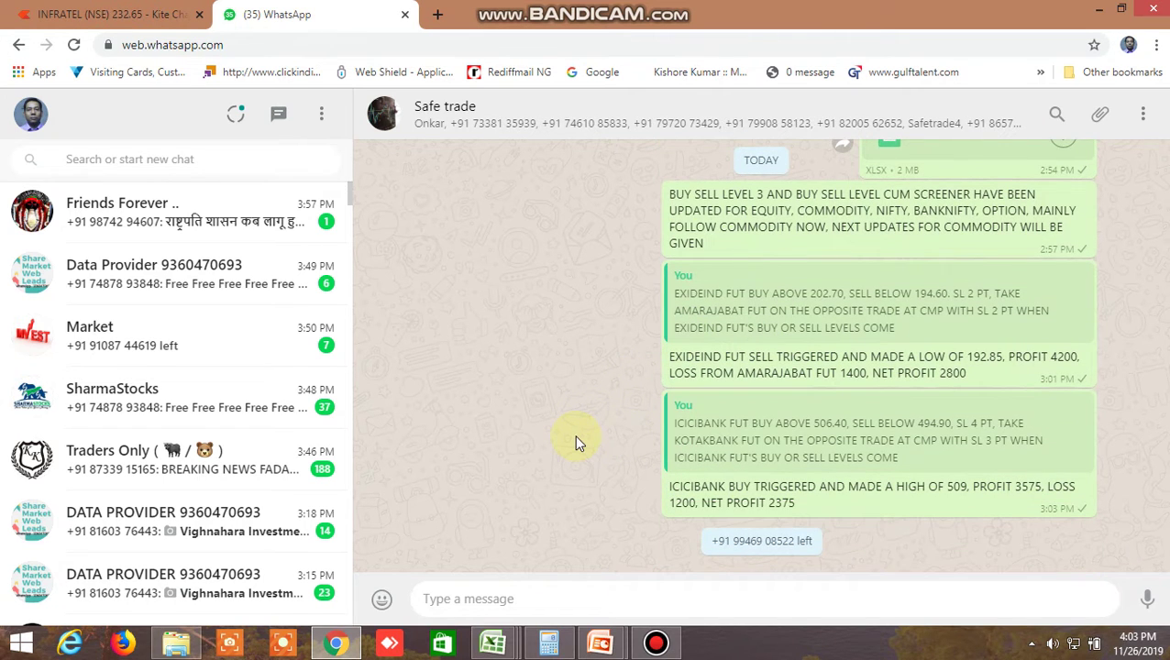
scroll(575, 443, up, 4)
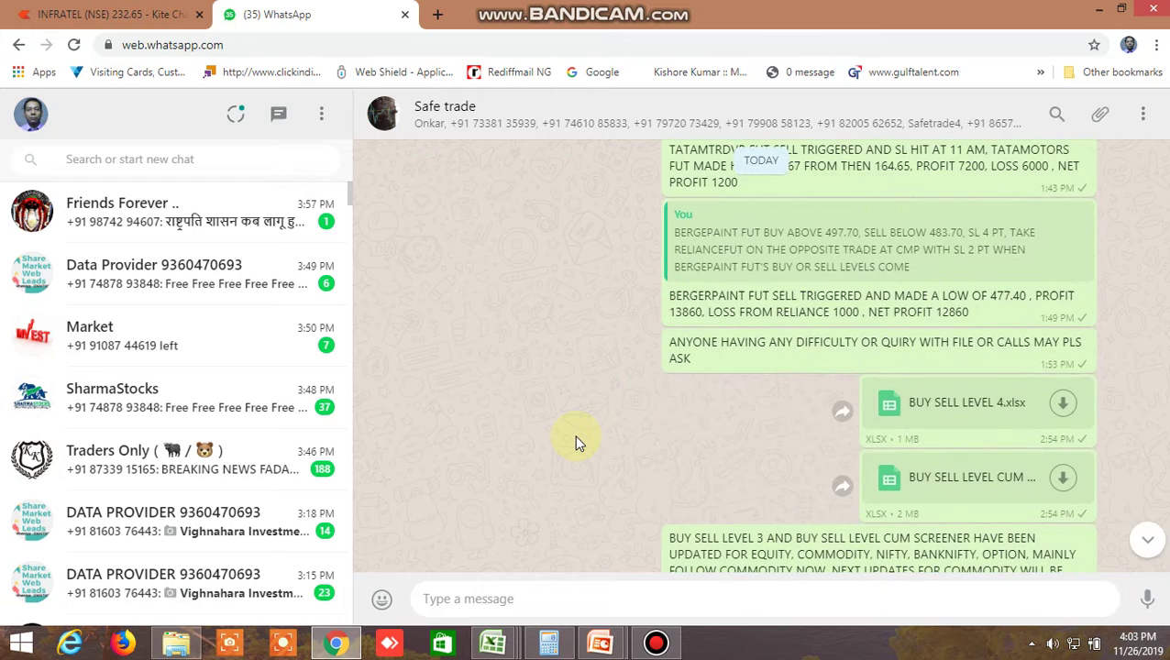
scroll(576, 442, down, 4)
scroll(575, 443, up, 4)
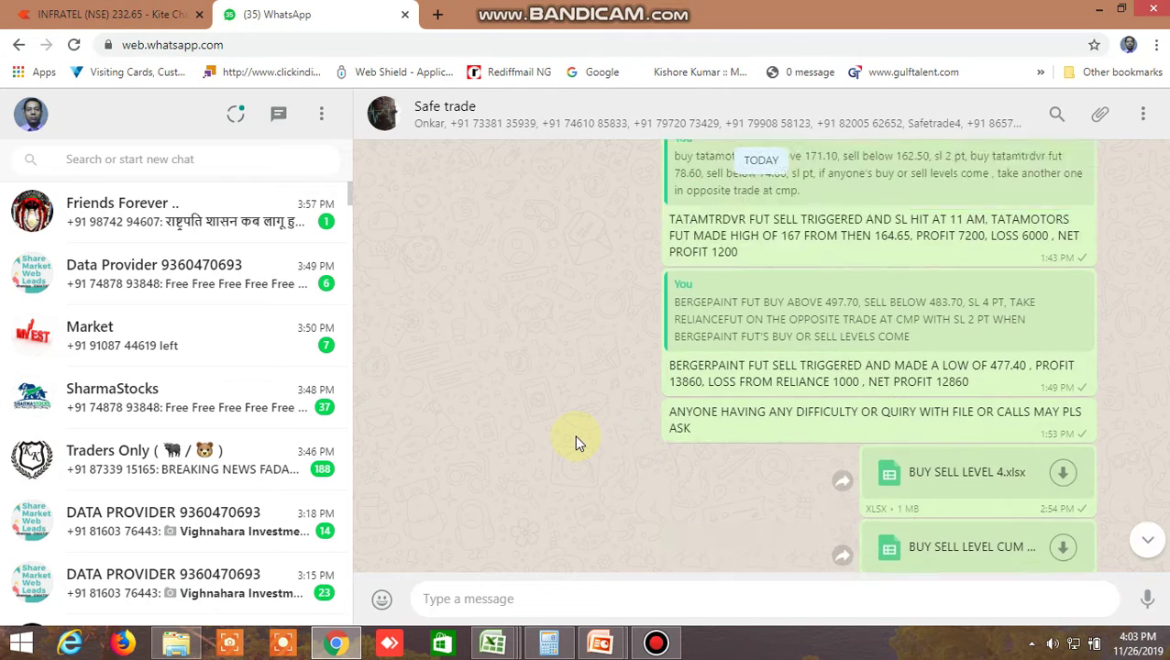
scroll(576, 442, up, 3)
scroll(575, 443, up, 2)
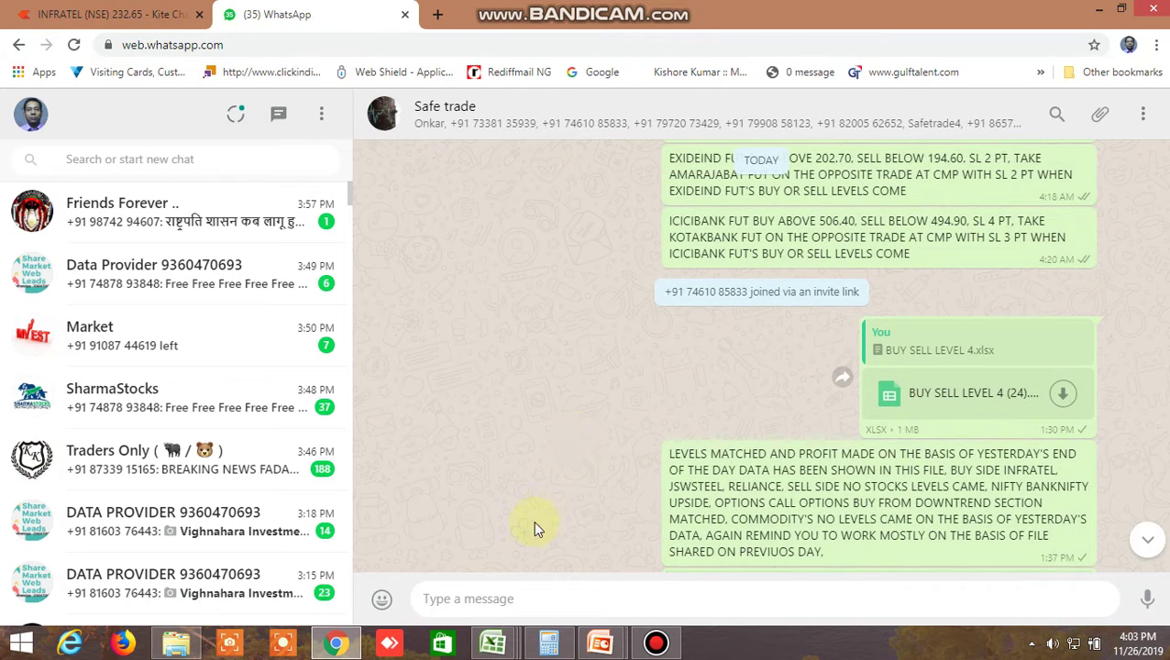
click(493, 642)
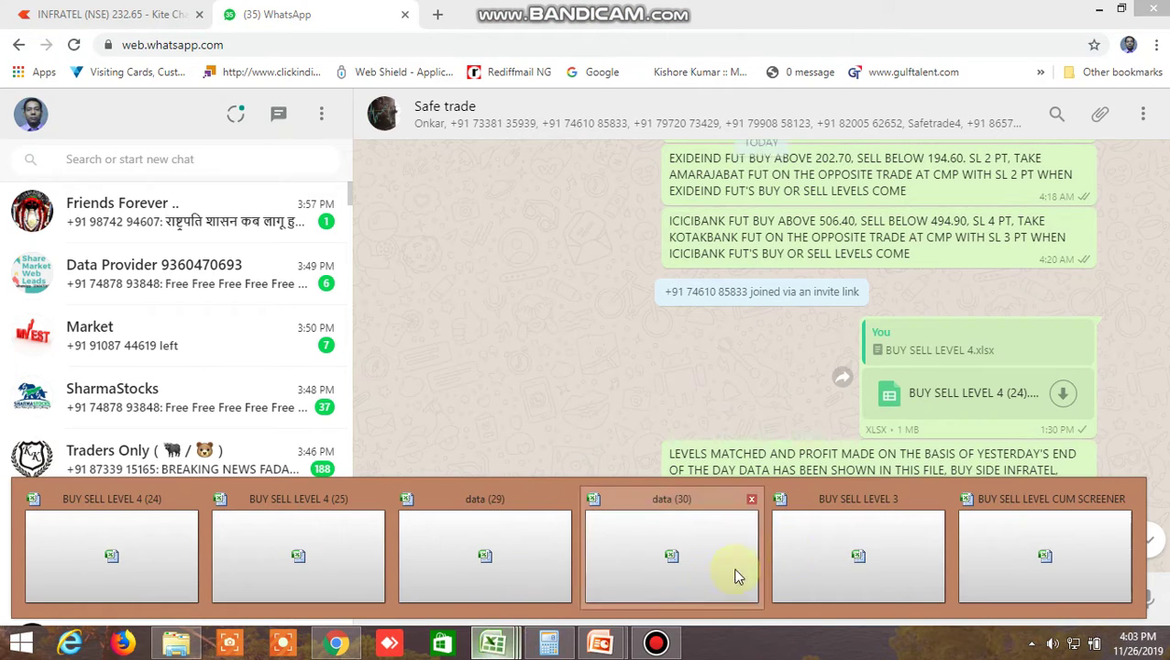
click(903, 545)
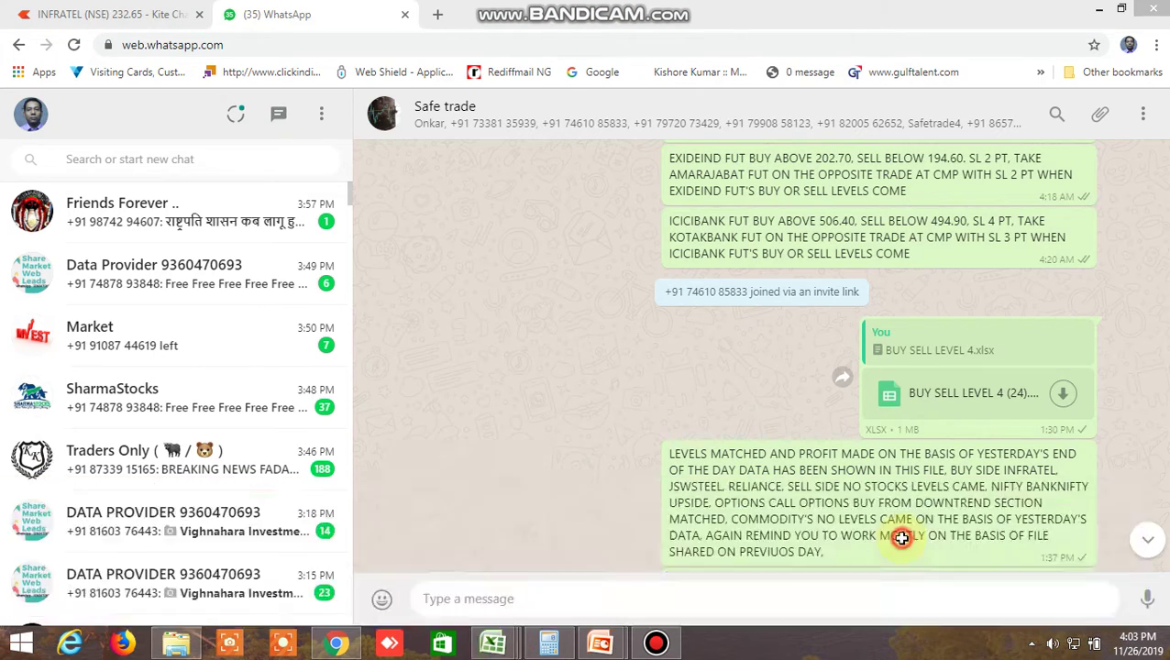
Show the screener's BUY SELL LEVELS 1 targets alongside pivot, Bollinger, Tirone and quartile columns
click(496, 645)
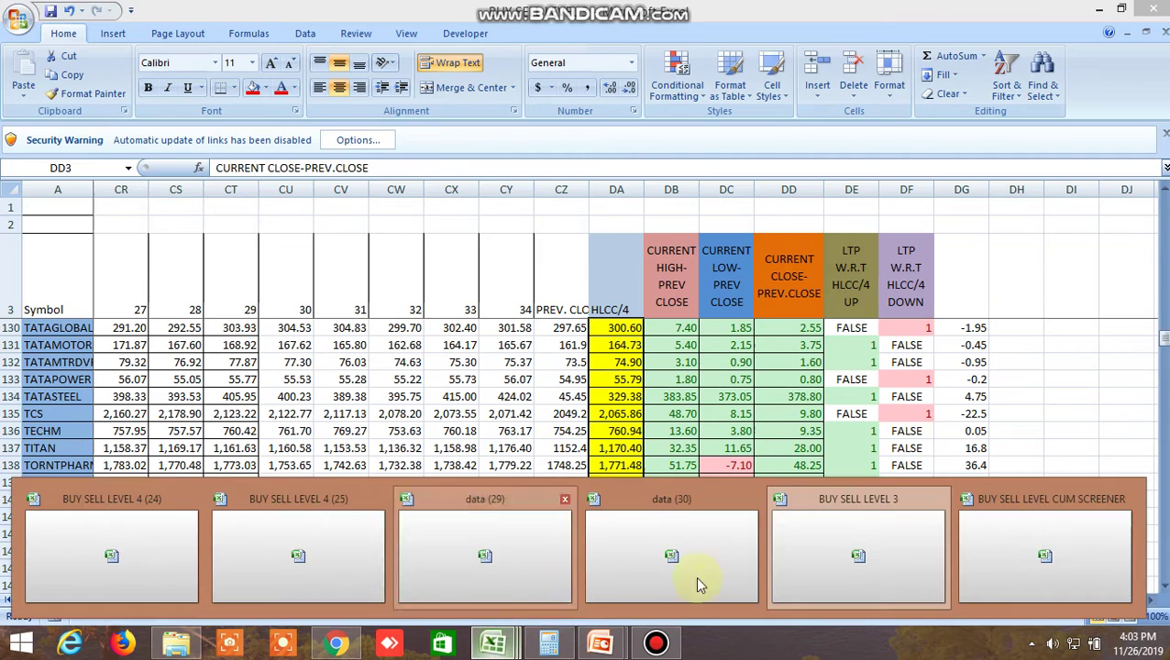
click(1031, 524)
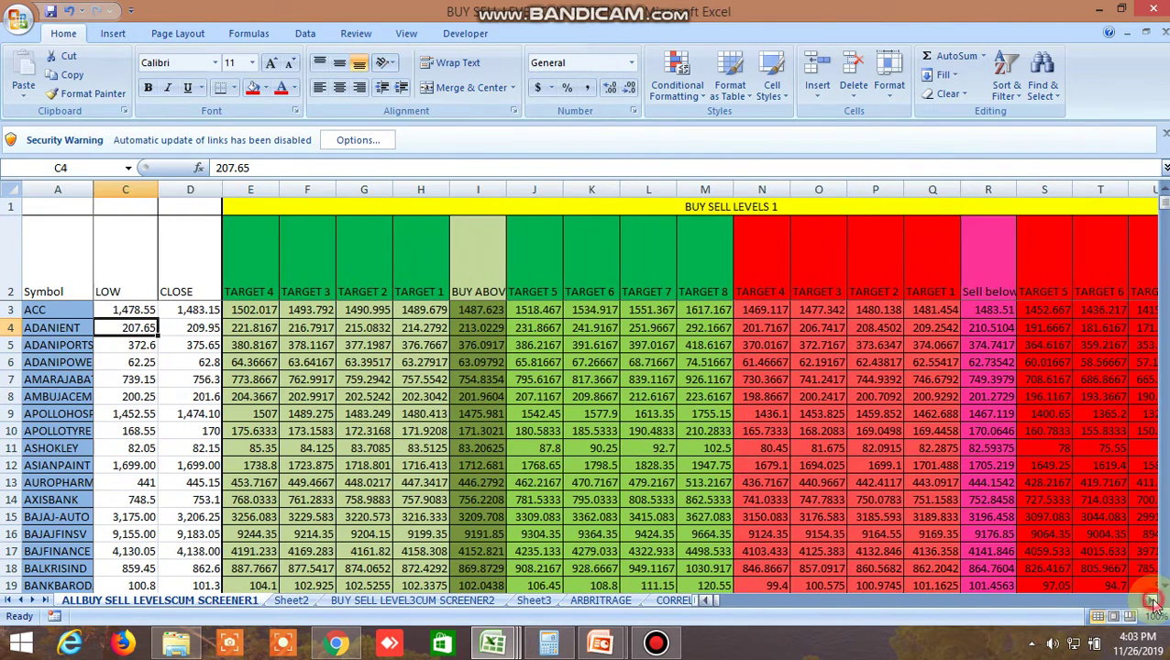
drag(1153, 603, 1153, 603)
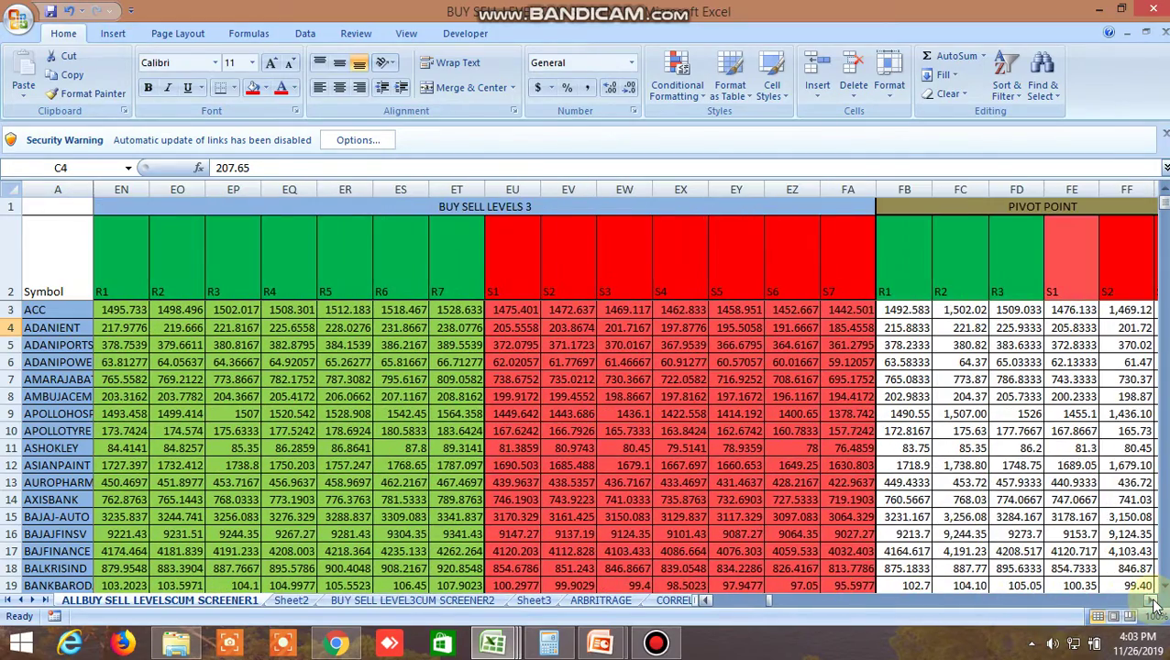
mouse_move(768, 601)
mouse_down()
mouse_move(706, 605)
mouse_move(748, 591)
mouse_up()
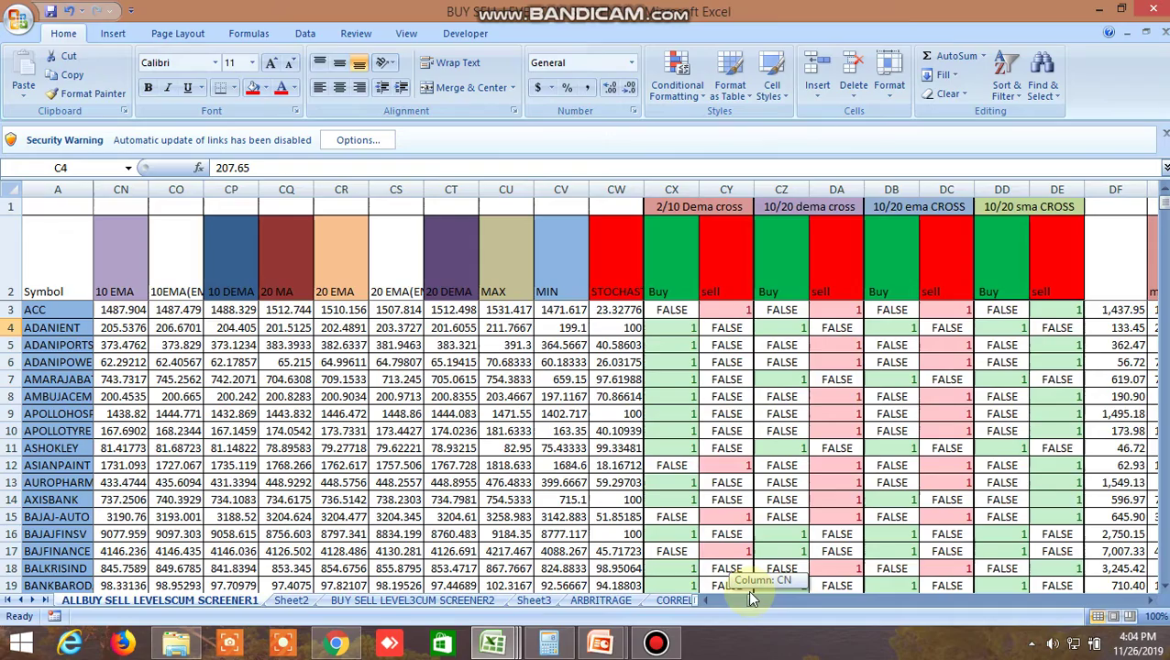
mouse_move(750, 596)
mouse_down()
mouse_move(791, 581)
mouse_move(724, 583)
mouse_up()
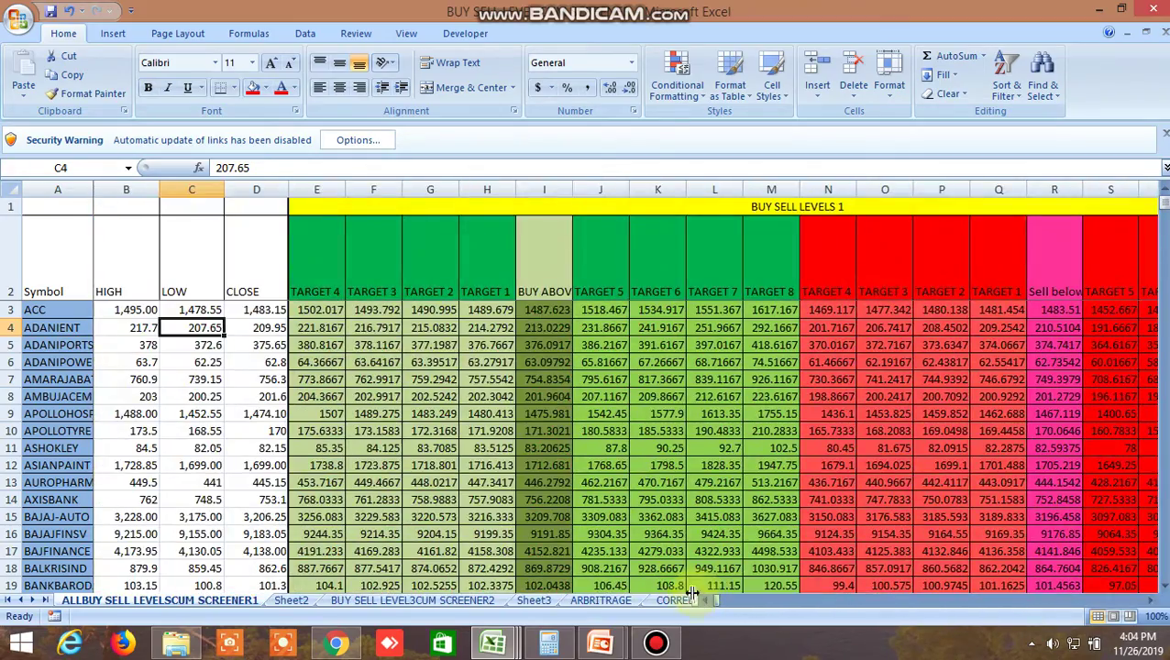
click(461, 601)
drag(972, 600, 724, 602)
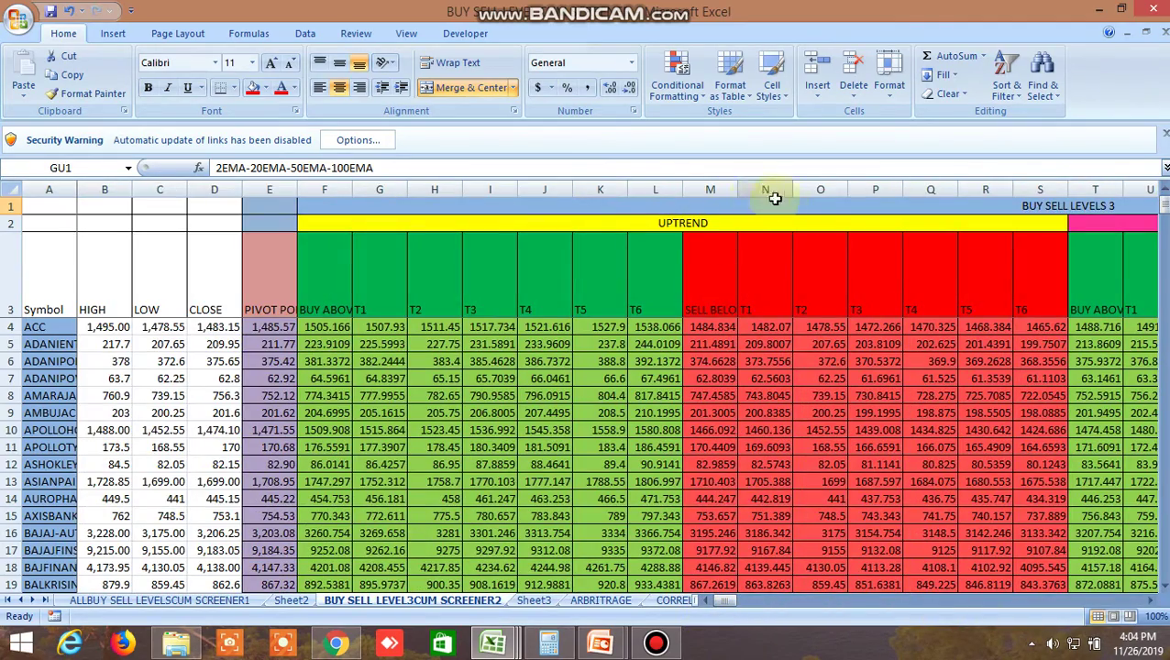
click(694, 225)
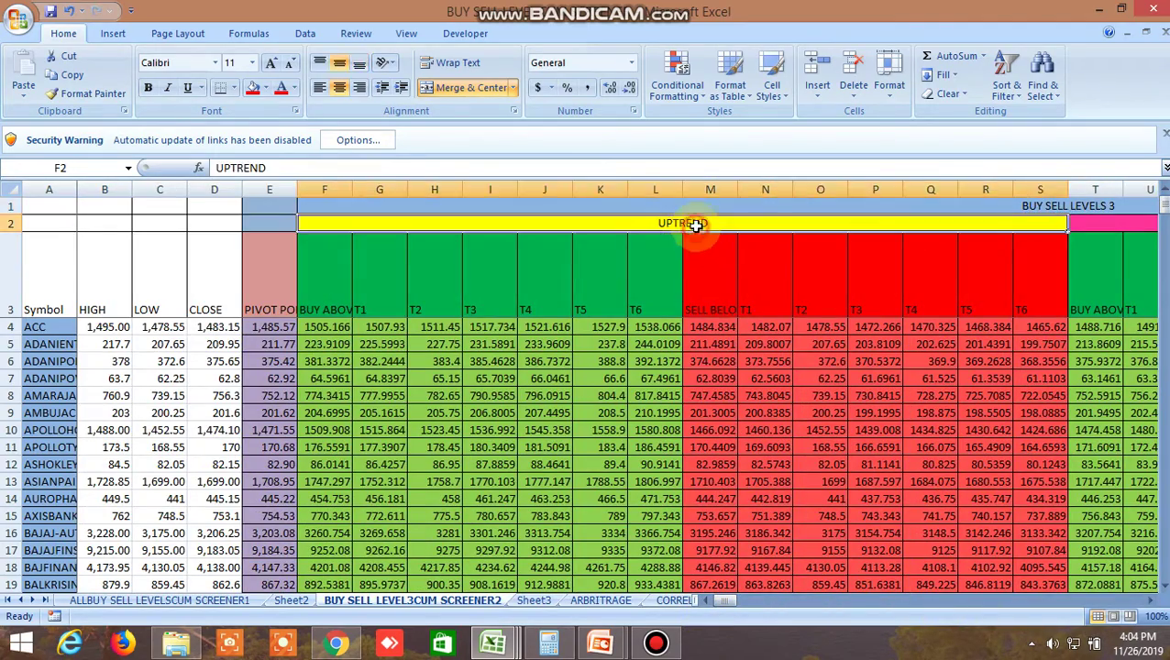
click(1152, 601)
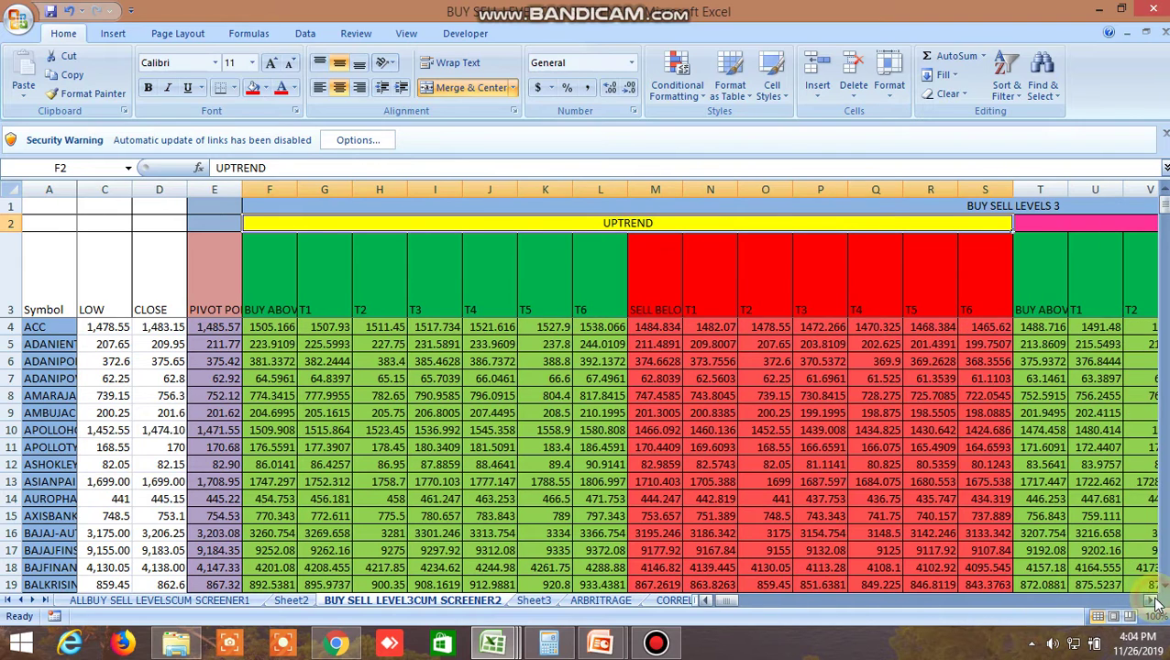
click(1152, 602)
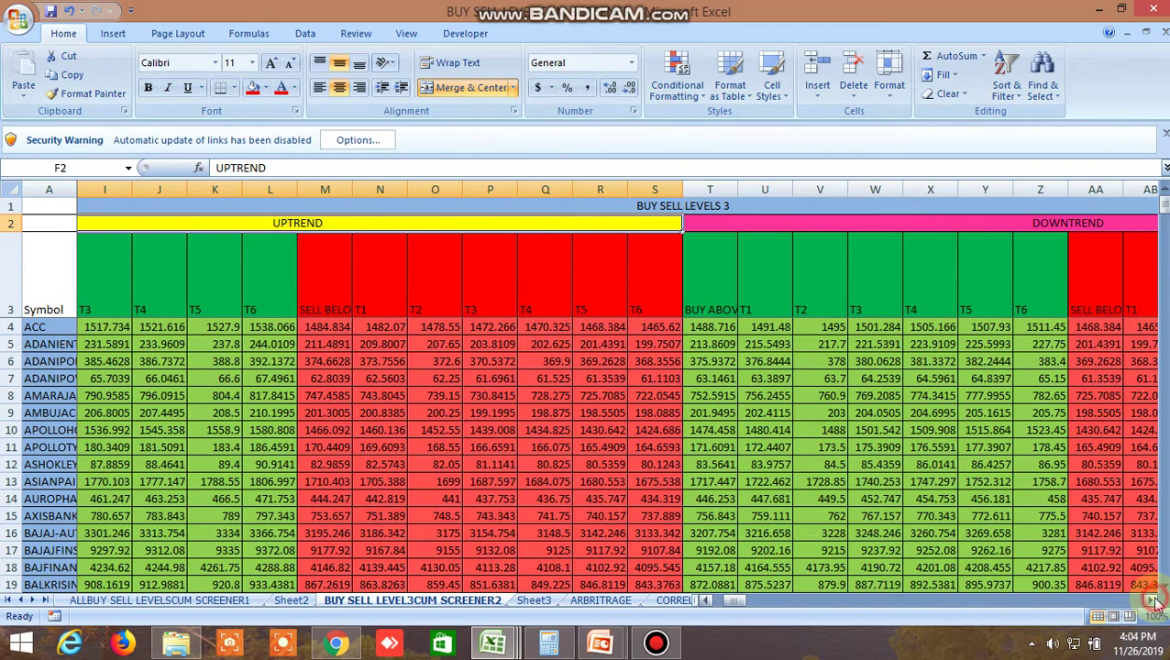
click(981, 224)
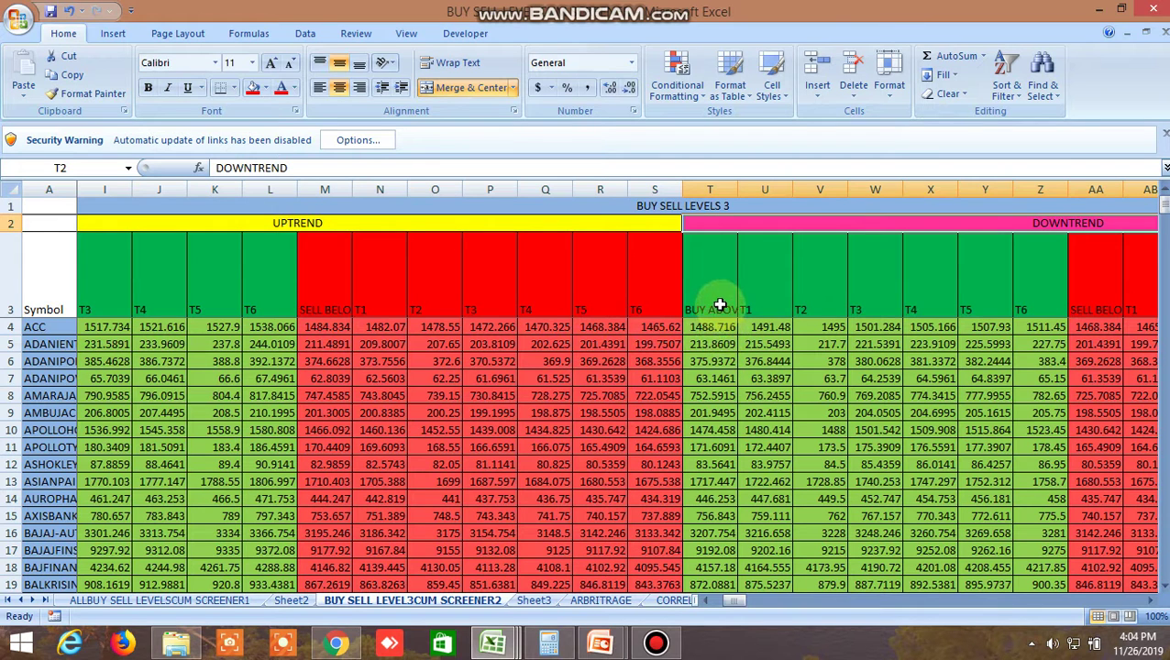
click(1152, 601)
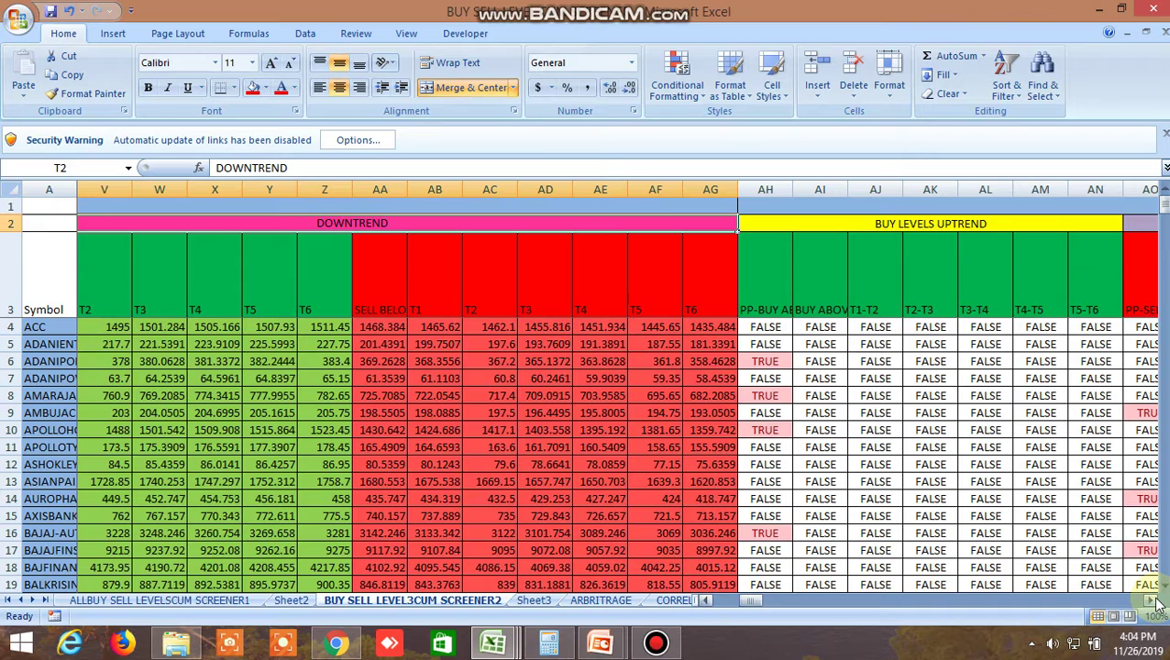
click(1155, 602)
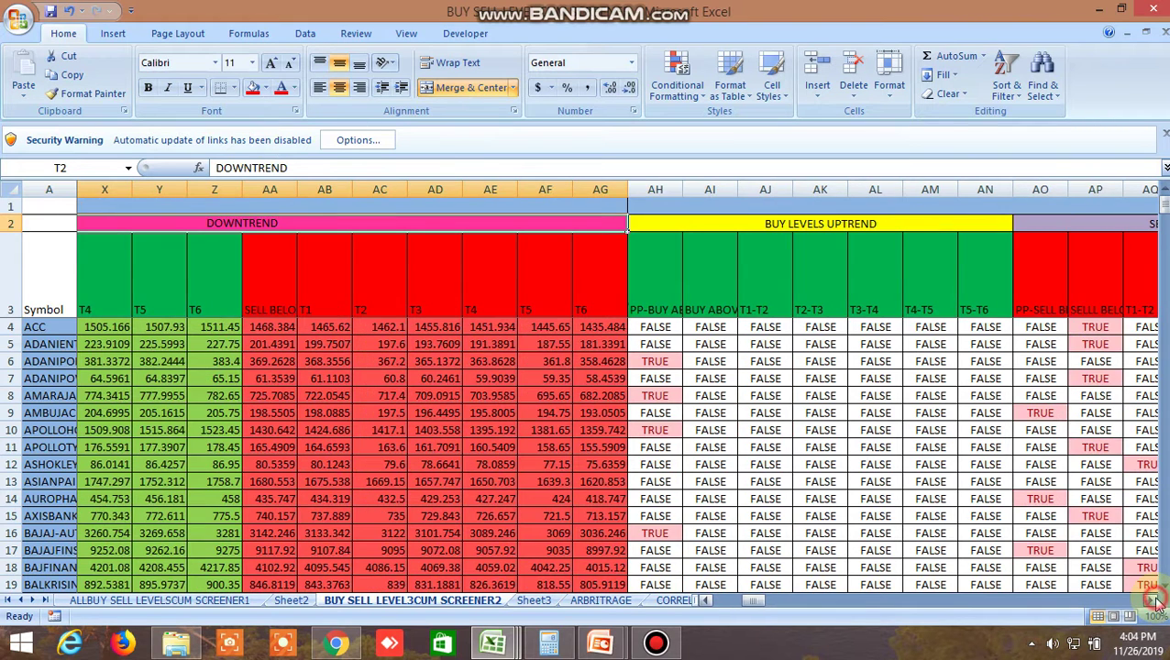
click(1154, 600)
click(1153, 601)
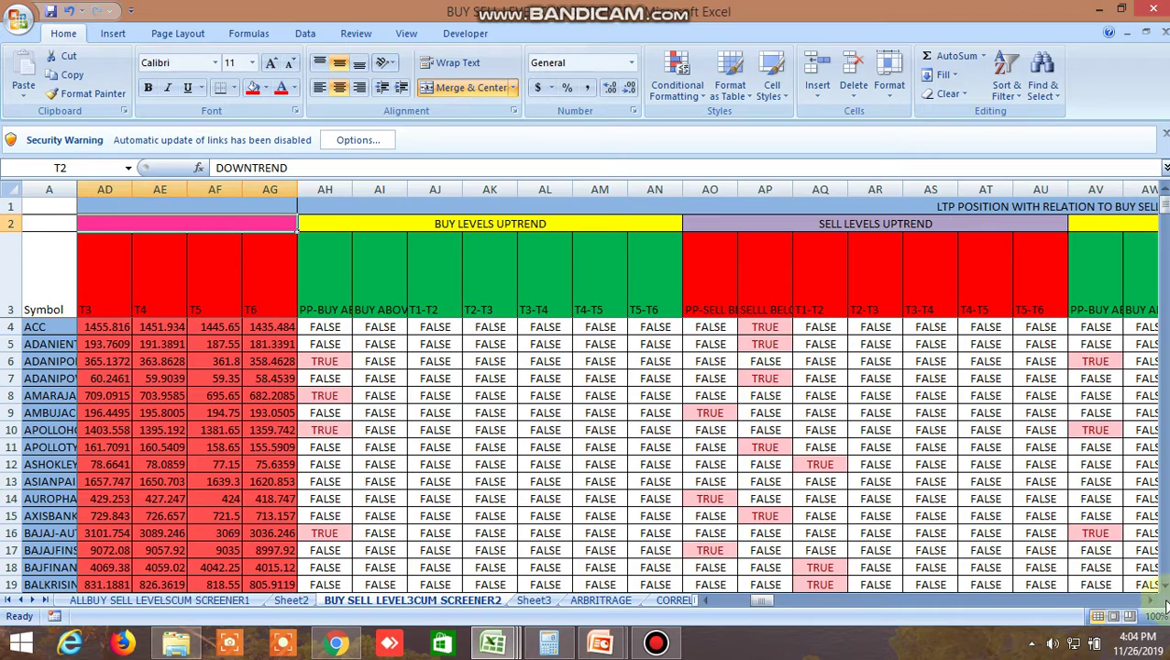
drag(1153, 605, 1153, 605)
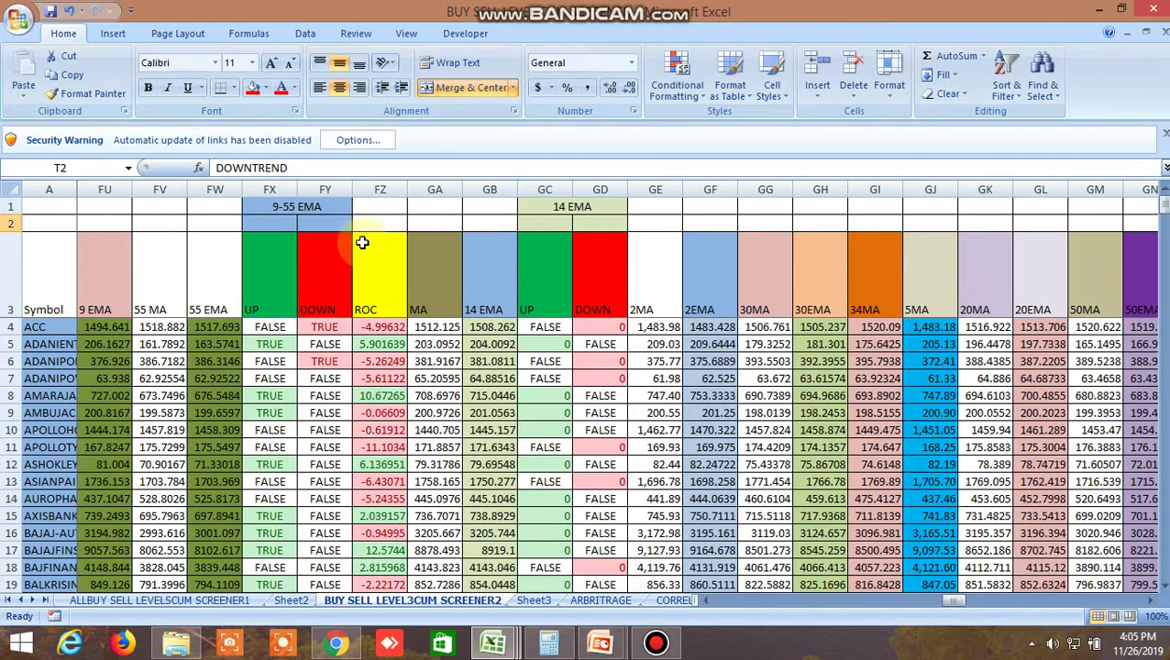
click(311, 207)
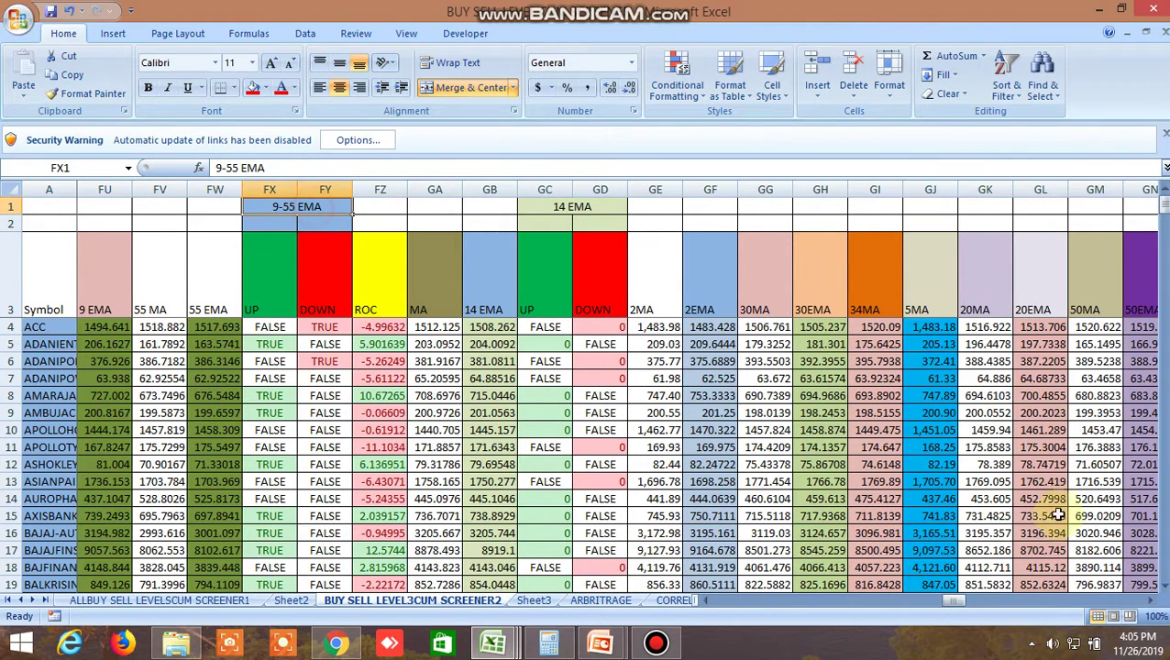
click(714, 293)
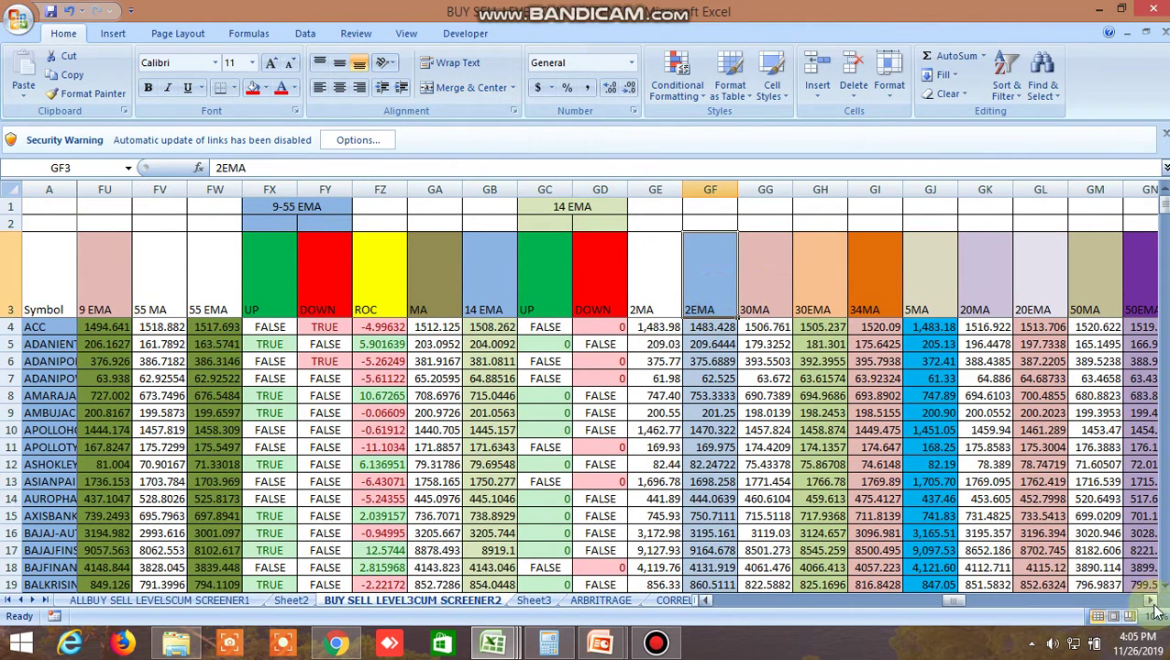
drag(1152, 605, 1153, 605)
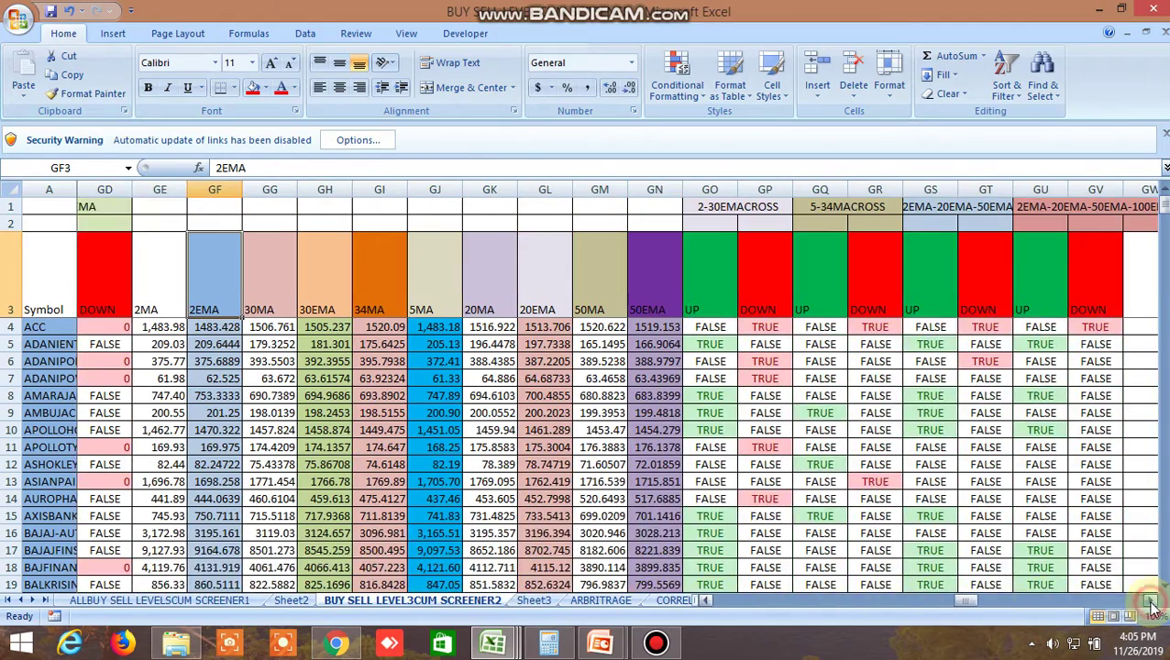
click(1152, 605)
drag(968, 602, 728, 609)
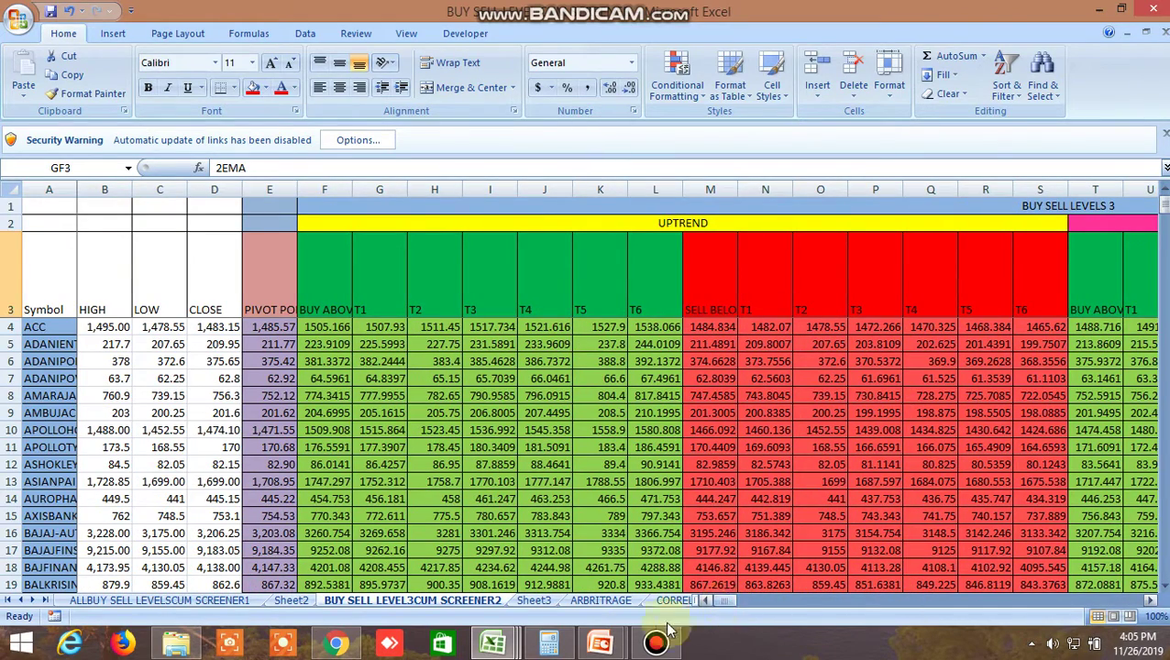
mouse_move(493, 641)
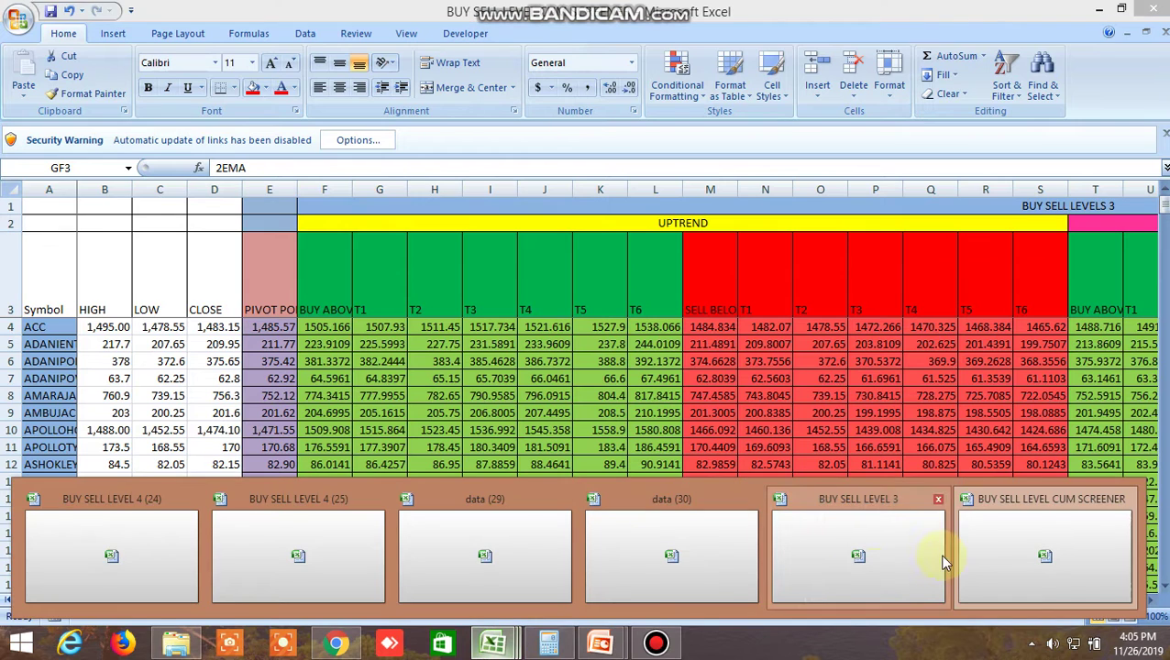
Bring BUY SELL LEVEL 3 to the front and scroll across to its moving-average columns
click(882, 555)
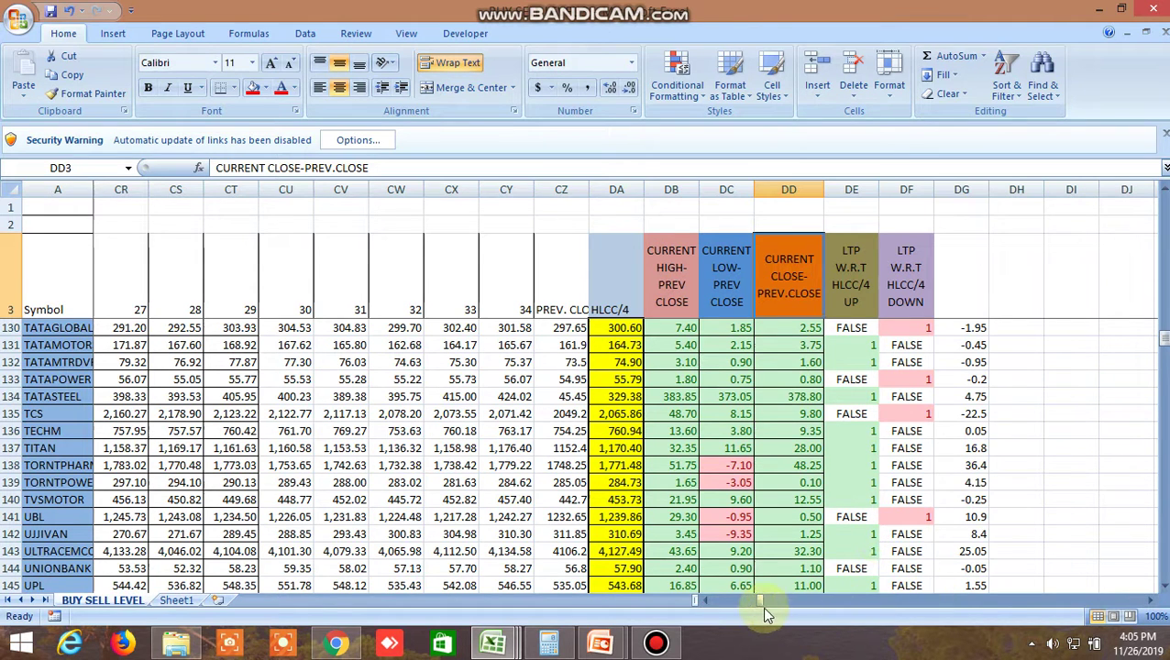
drag(761, 602, 704, 601)
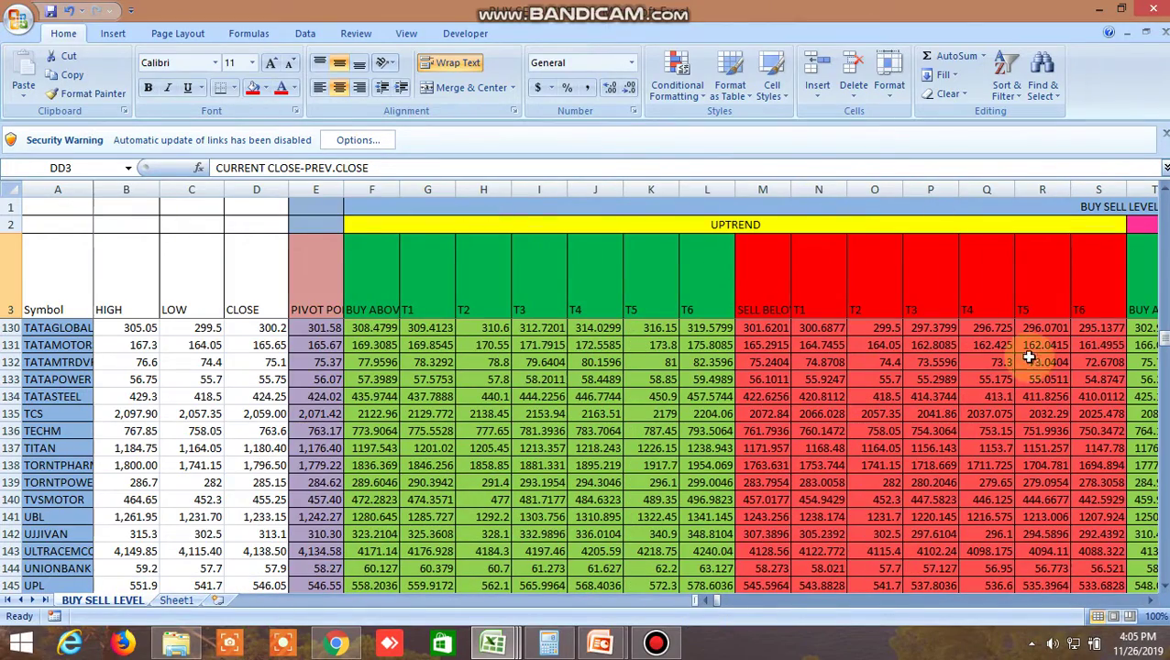
drag(1153, 602, 1153, 602)
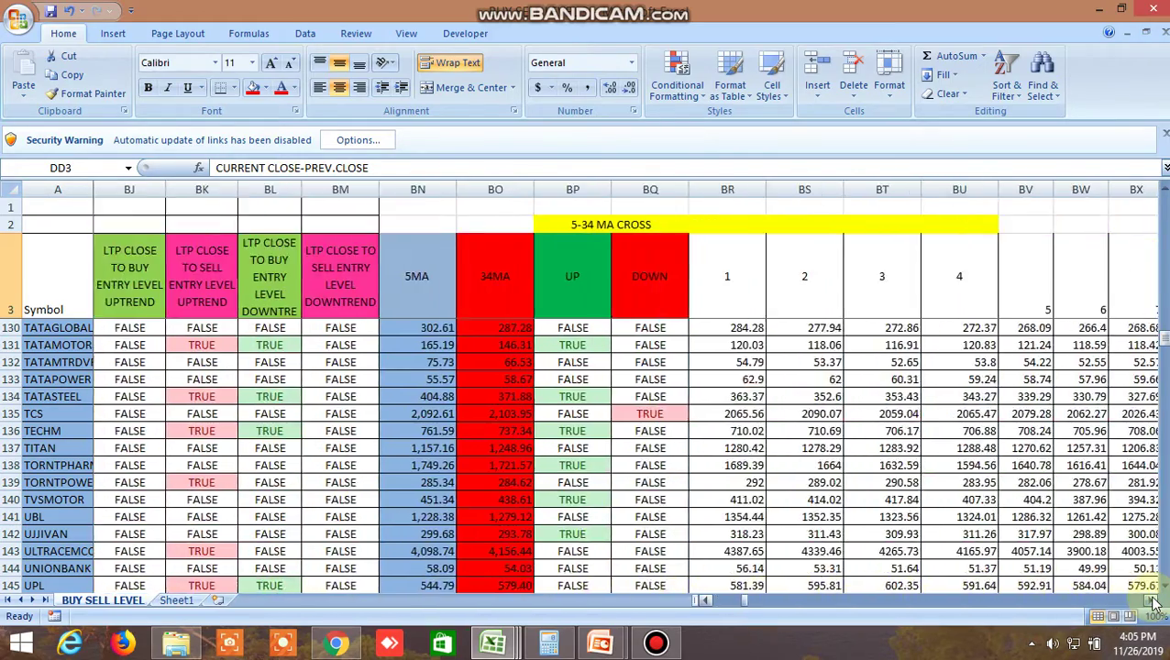
Select the 5MA and 34MA headings and review the UP/DOWN 5-34 MA cross flags
click(436, 256)
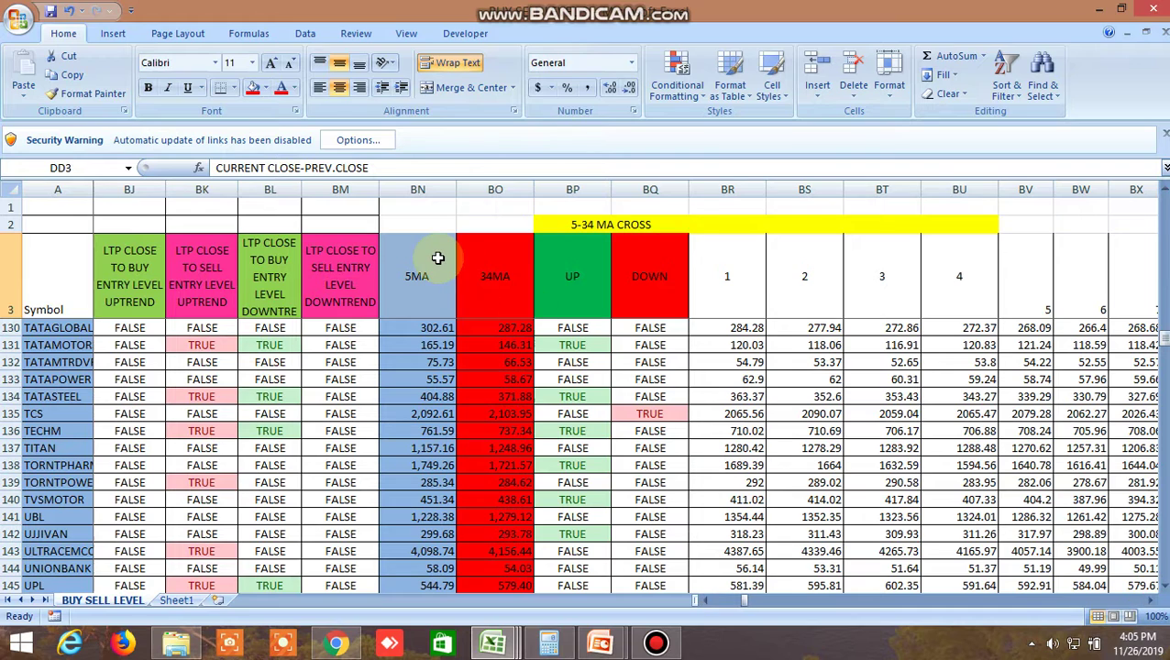
click(495, 277)
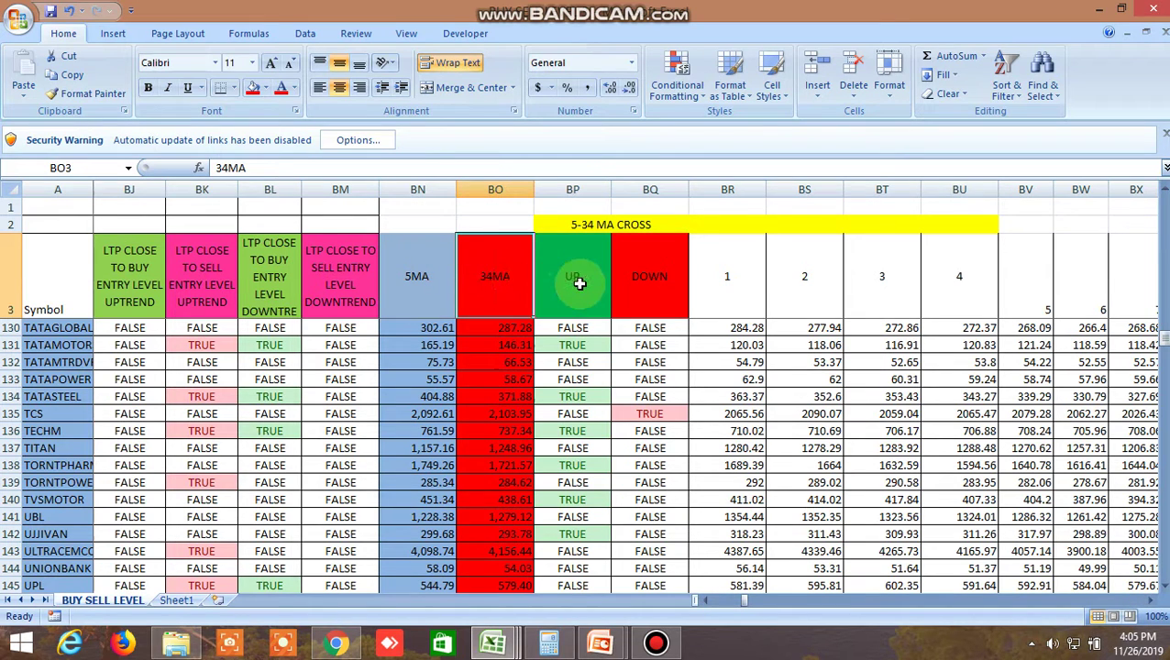
scroll(677, 371, down, 3)
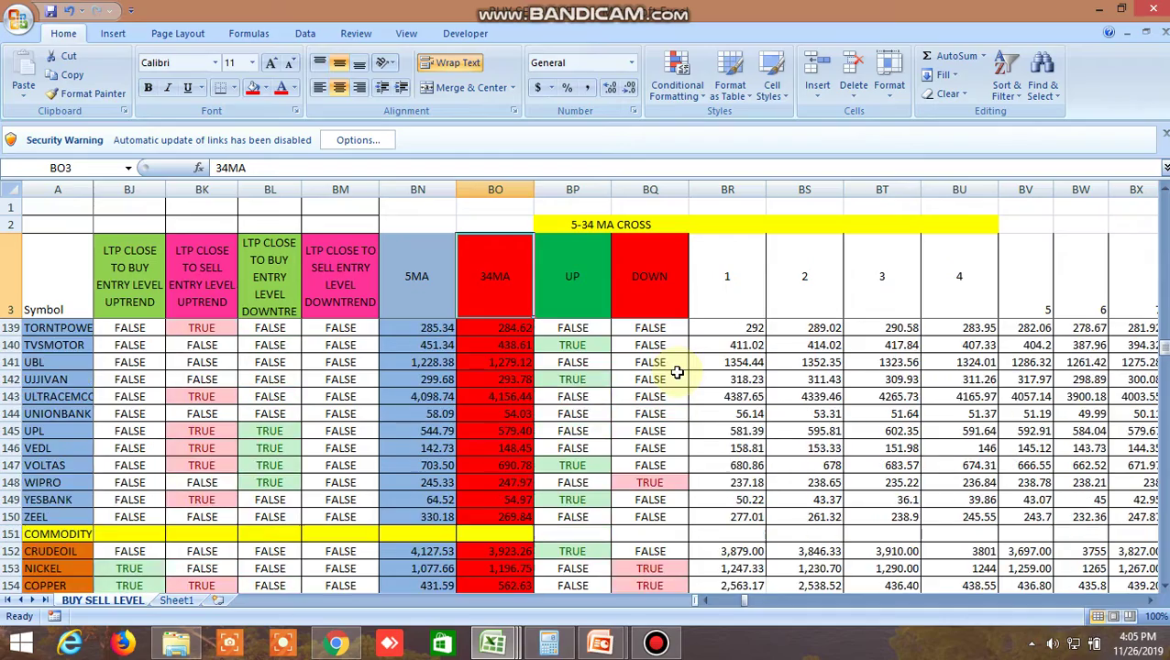
scroll(676, 370, up, 6)
scroll(677, 371, up, 6)
scroll(676, 370, up, 6)
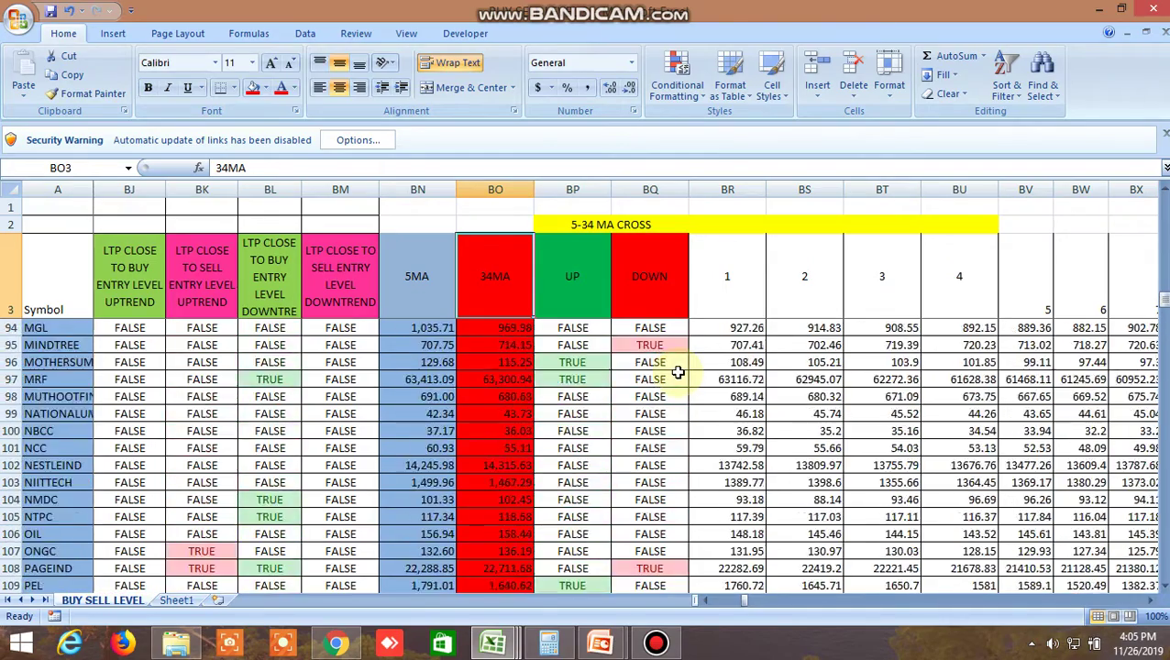
scroll(678, 370, up, 6)
scroll(678, 371, up, 5)
scroll(678, 370, up, 7)
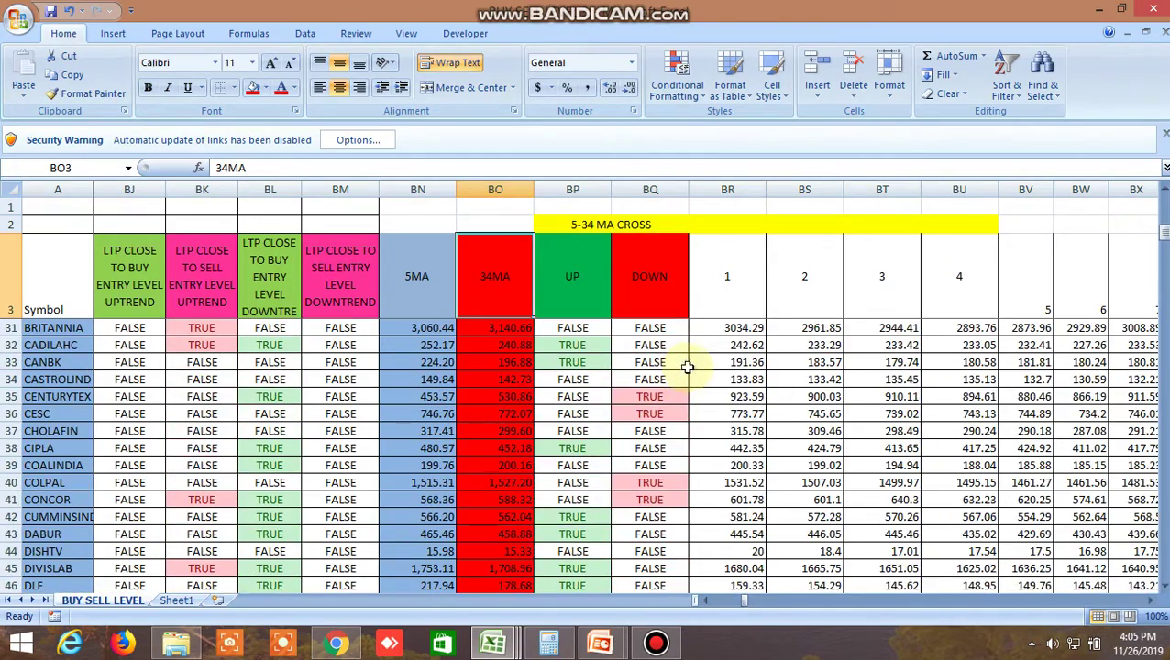
Select the CURRENT HIGH, LOW and CLOSE minus PREV CLOSE headings
click(1153, 600)
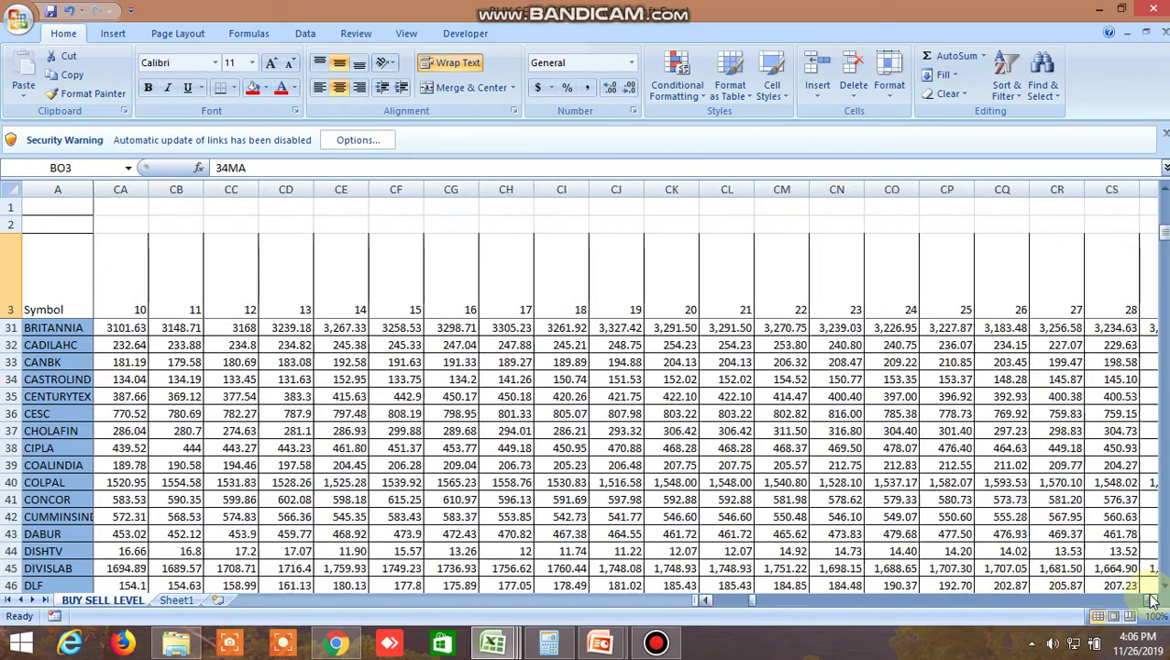
click(615, 269)
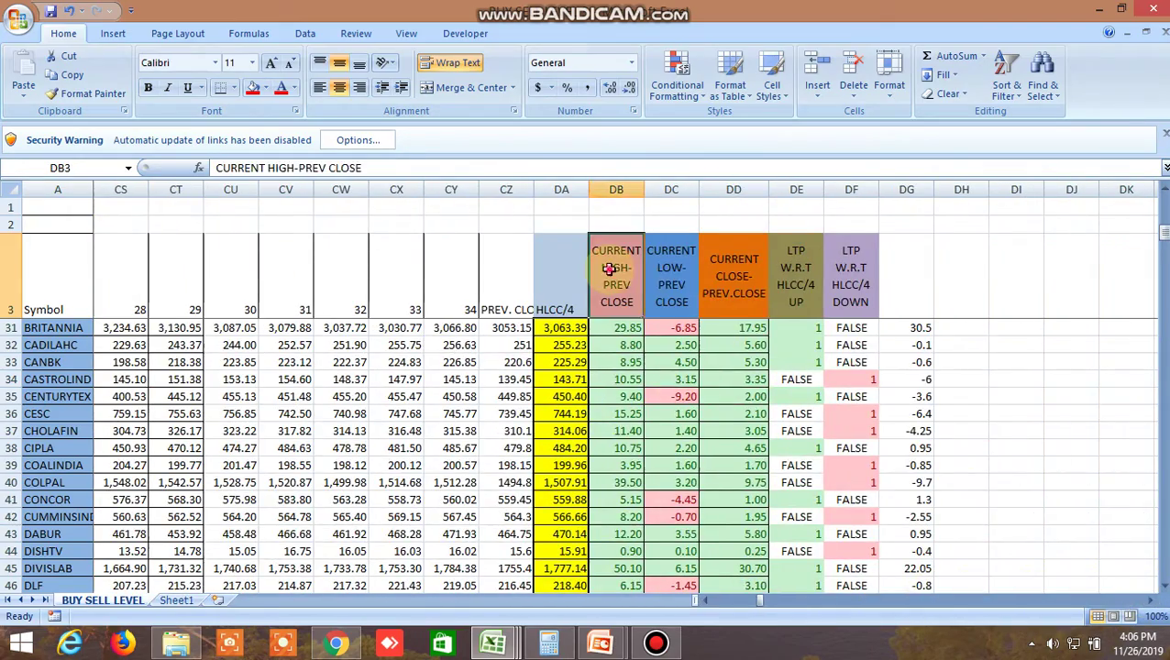
click(681, 274)
click(734, 275)
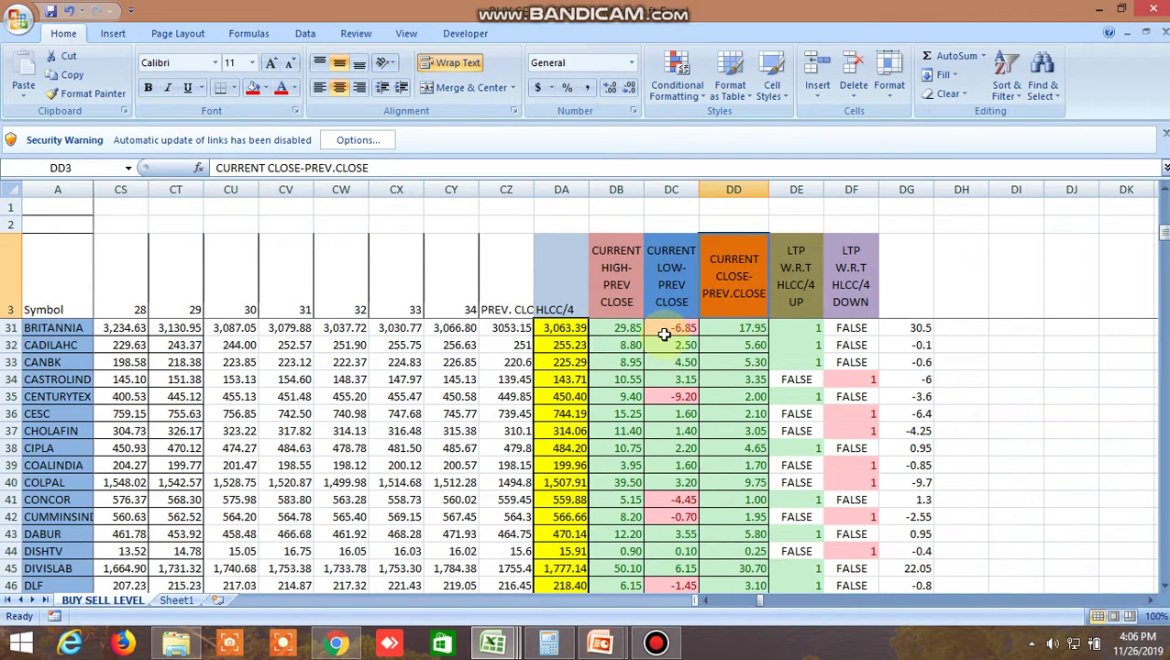
Scroll through the symbol rows, dismissing a WhatsApp notification, then switch to WhatsApp Web
scroll(739, 331, down, 1)
scroll(743, 409, down, 9)
scroll(743, 409, down, 12)
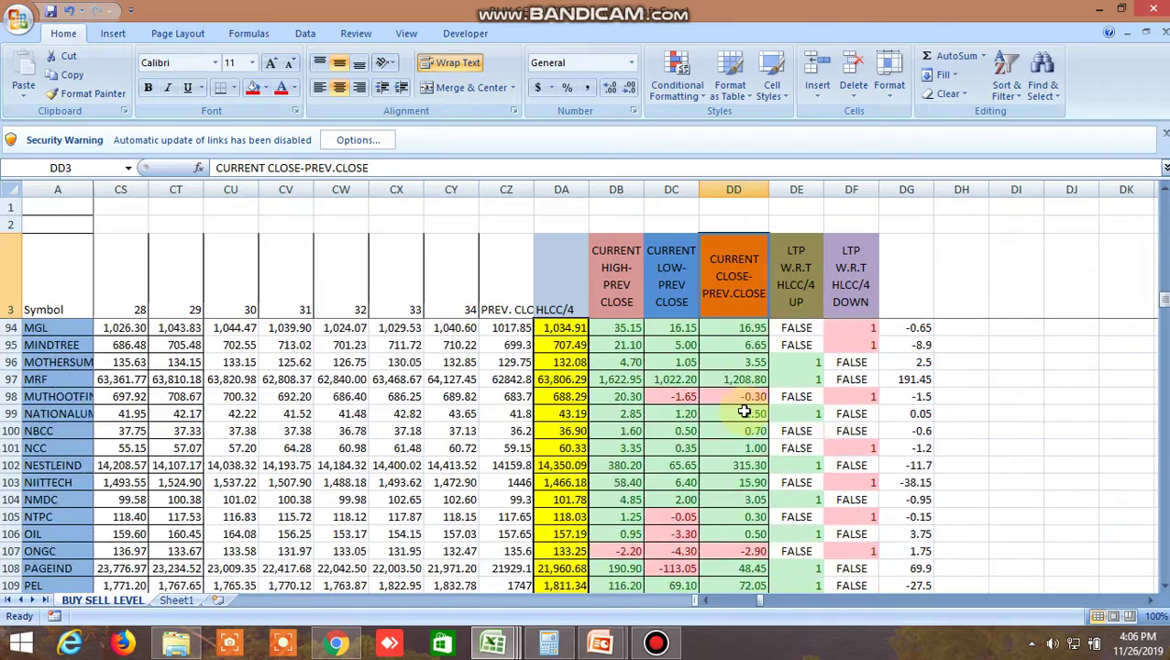
scroll(743, 410, down, 7)
scroll(744, 413, down, 8)
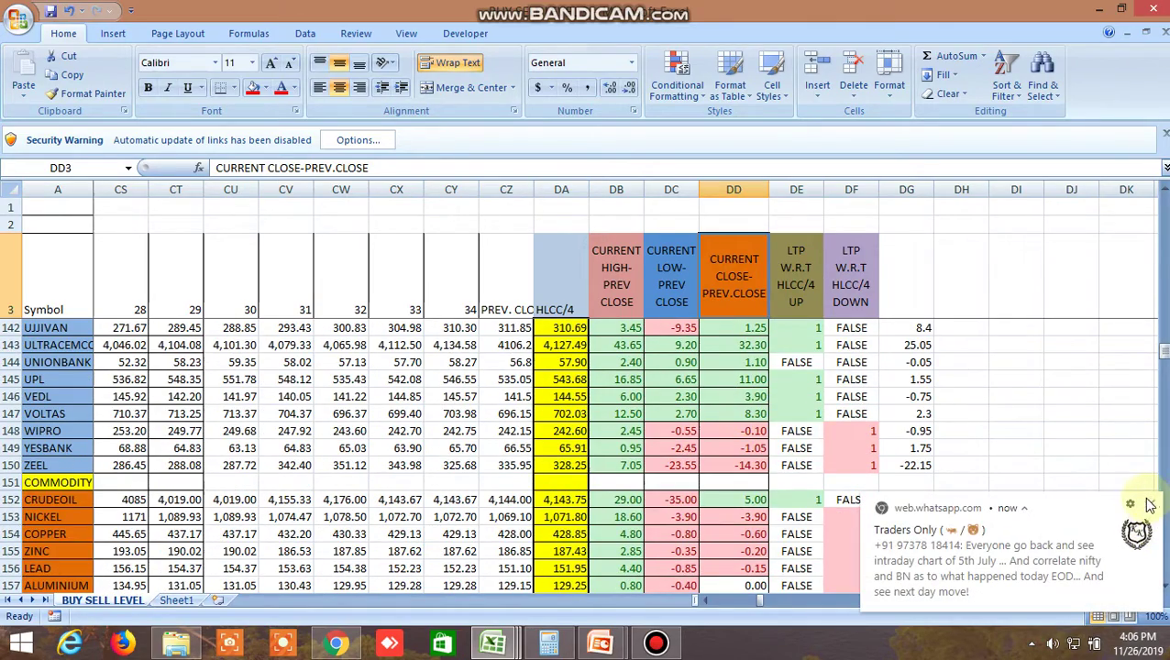
click(1150, 504)
scroll(660, 390, down, 6)
scroll(660, 390, down, 4)
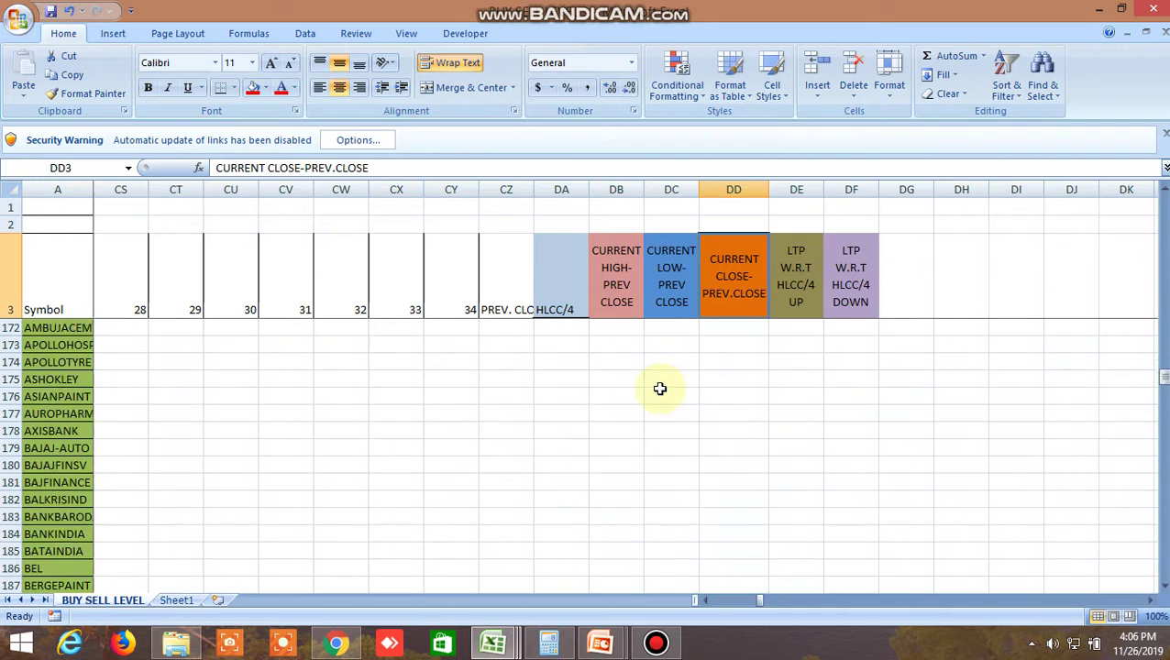
scroll(660, 390, down, 7)
scroll(660, 389, down, 5)
scroll(660, 390, down, 17)
scroll(660, 390, down, 15)
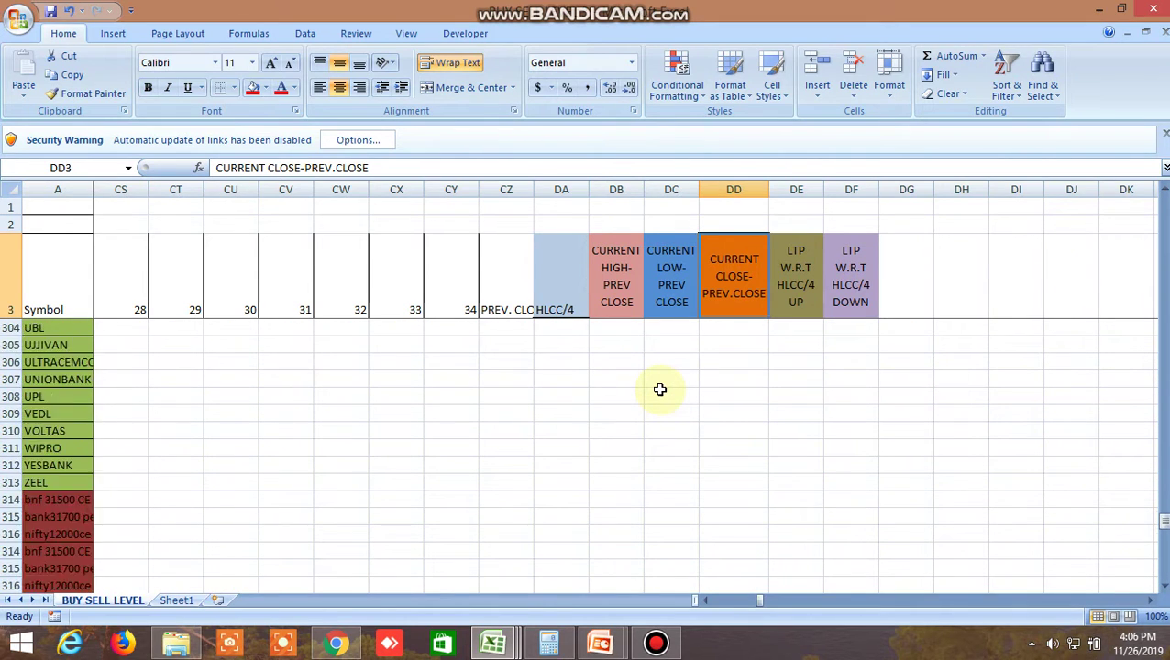
scroll(660, 390, down, 12)
scroll(660, 390, up, 6)
scroll(684, 381, up, 6)
scroll(684, 382, up, 6)
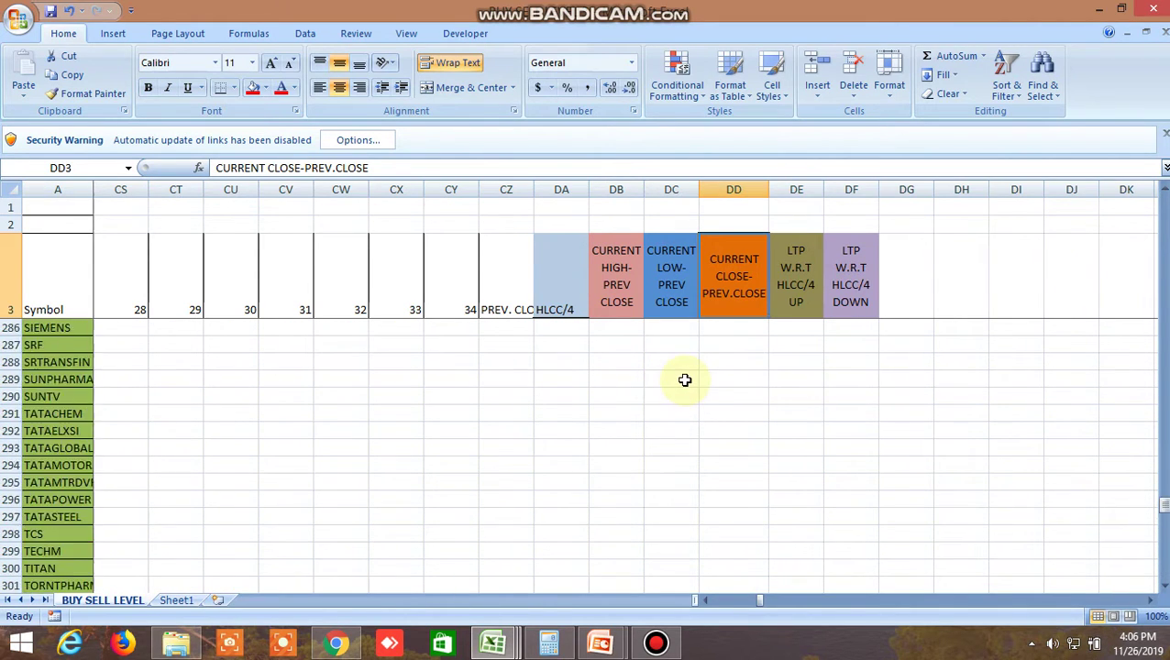
scroll(684, 379, up, 9)
scroll(685, 380, up, 12)
scroll(683, 379, up, 4)
scroll(683, 379, up, 10)
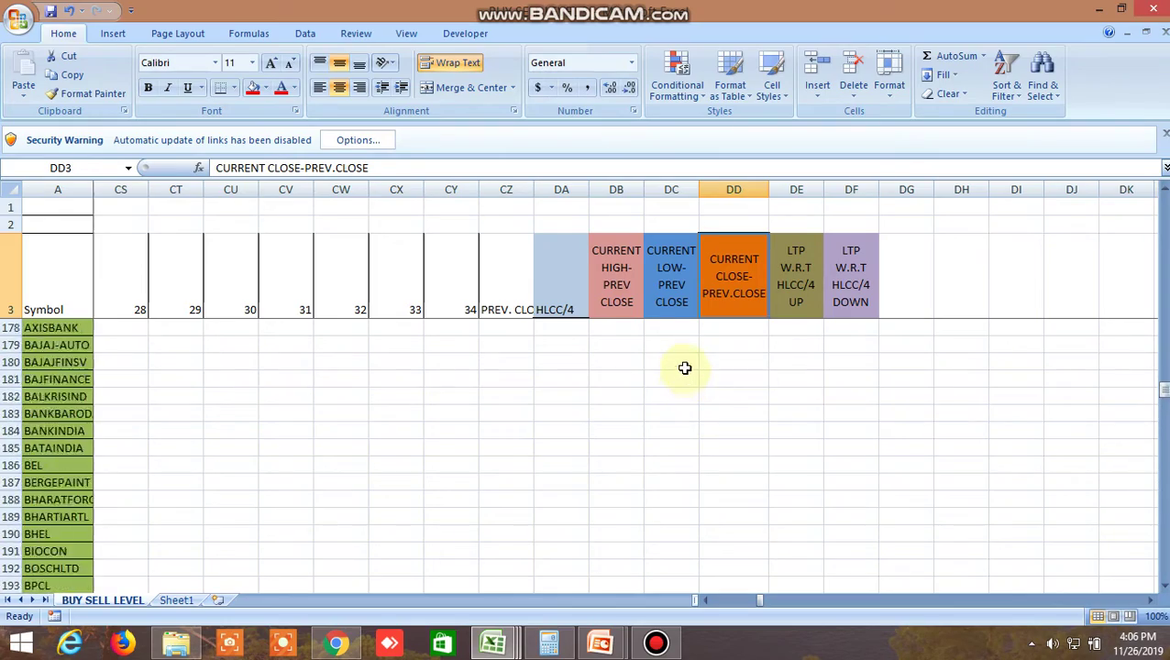
scroll(684, 371, up, 8)
scroll(684, 362, up, 5)
scroll(684, 362, up, 3)
click(337, 645)
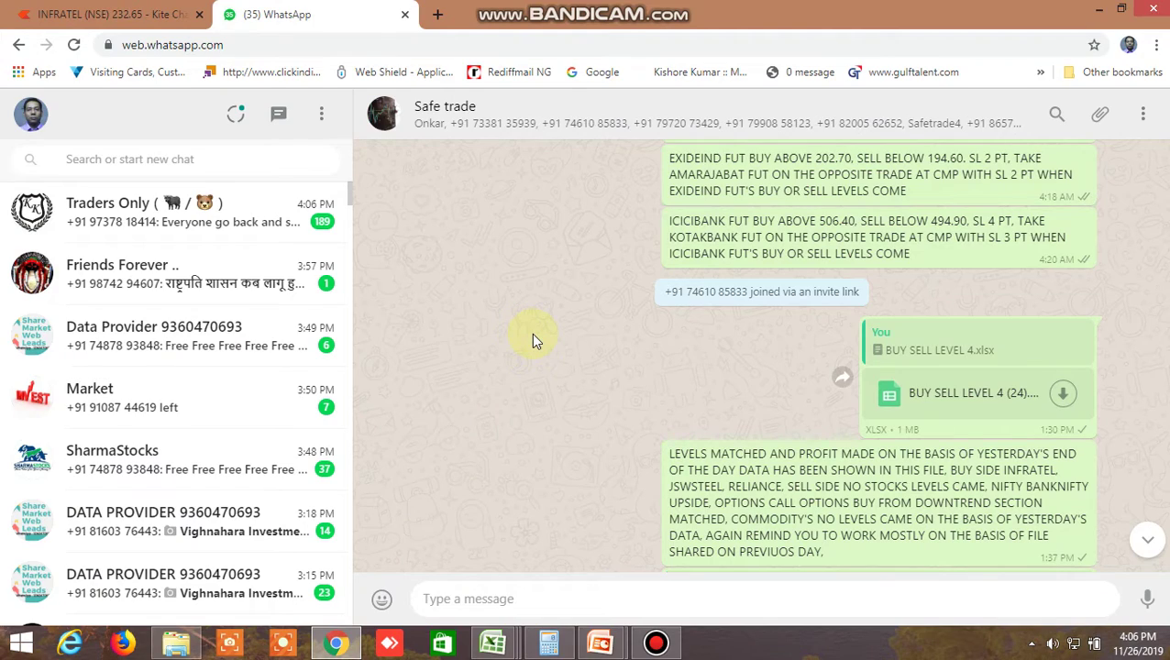
click(492, 645)
scroll(1155, 603, right, 7)
scroll(1155, 603, right, 2)
scroll(1155, 604, right, 1)
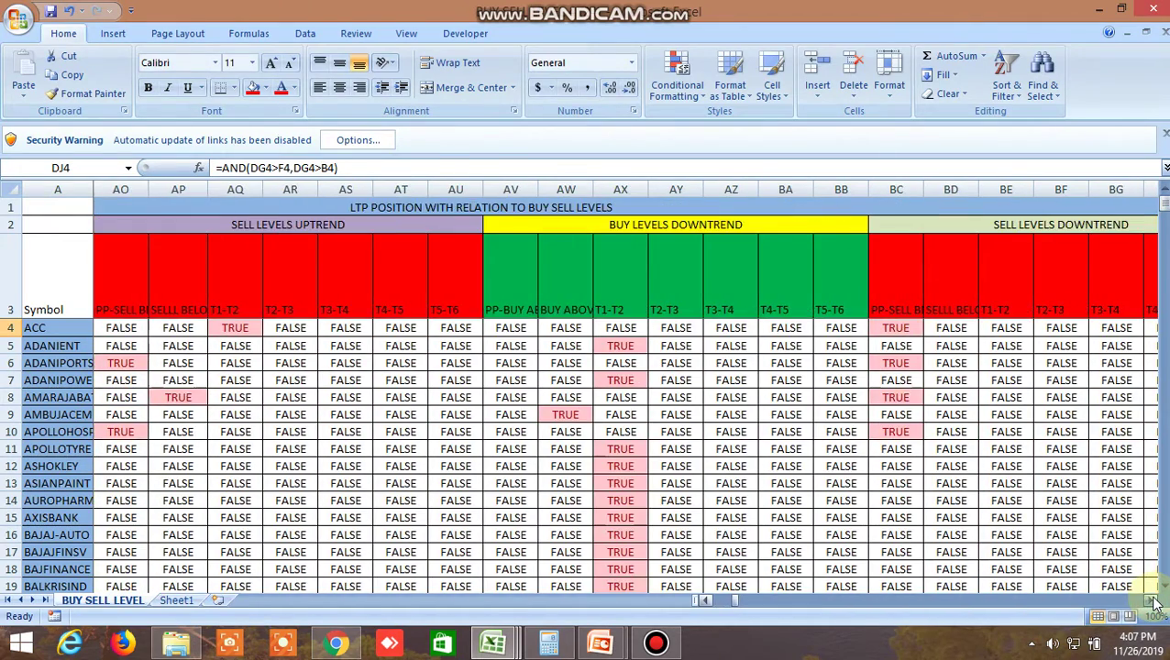
scroll(1155, 603, right, 4)
scroll(1155, 603, right, 5)
scroll(1155, 603, right, 3)
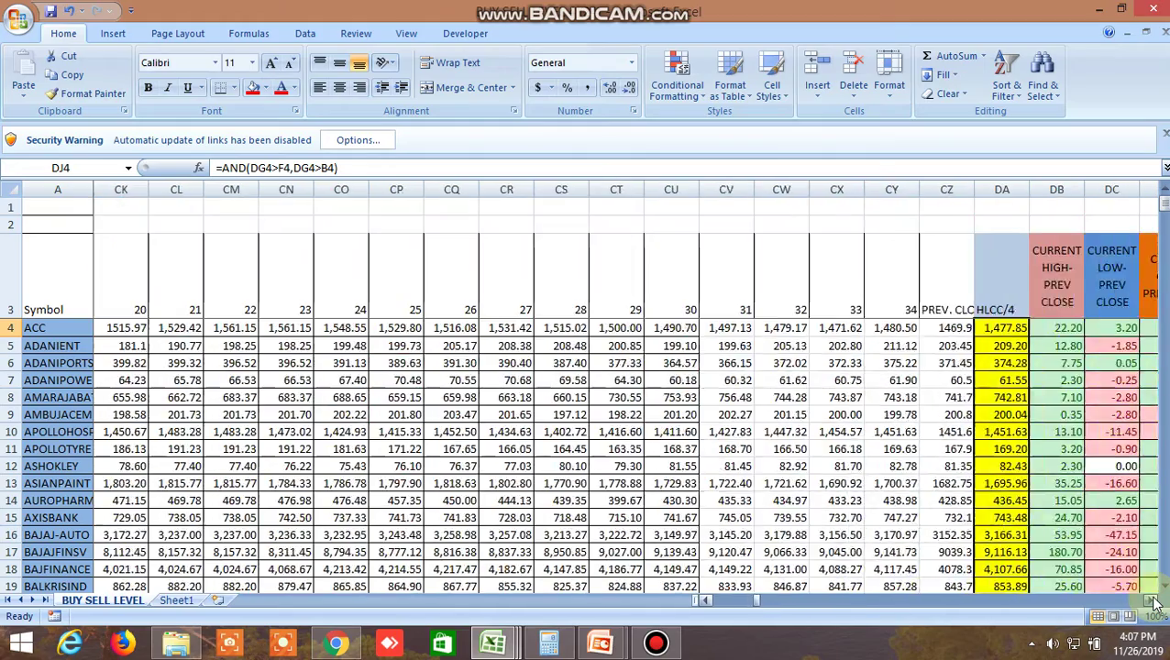
scroll(1155, 603, right, 2)
scroll(1153, 601, right, 1)
scroll(1154, 601, right, 3)
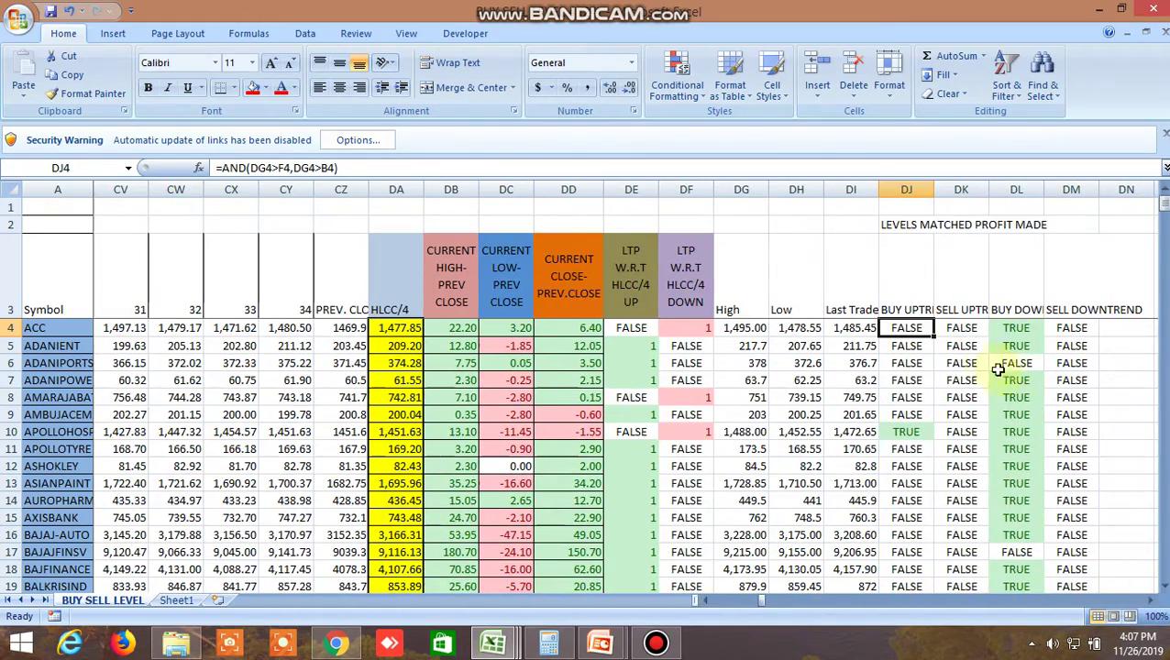
click(965, 328)
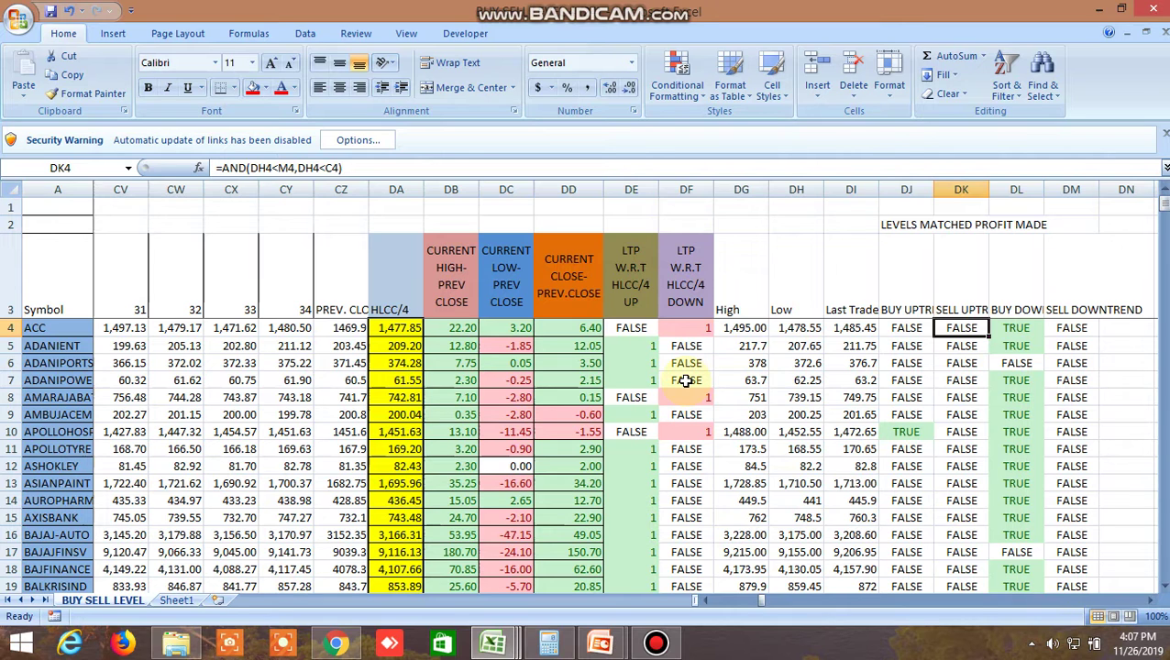
scroll(788, 220, left, 15)
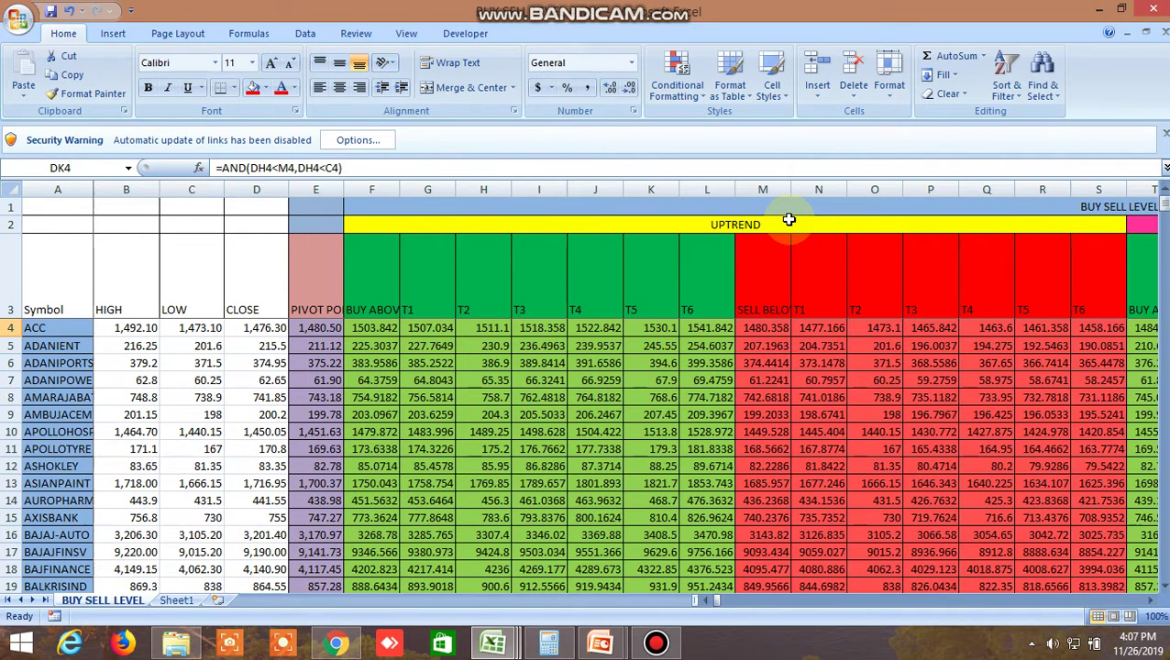
scroll(788, 220, right, 5)
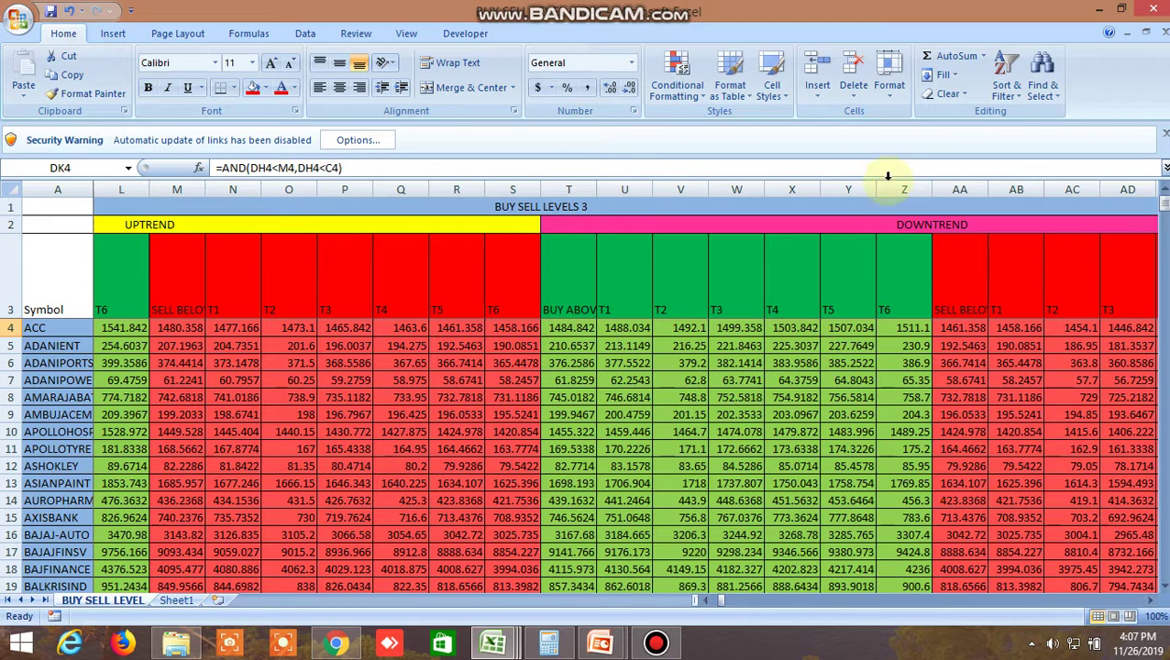
click(1150, 601)
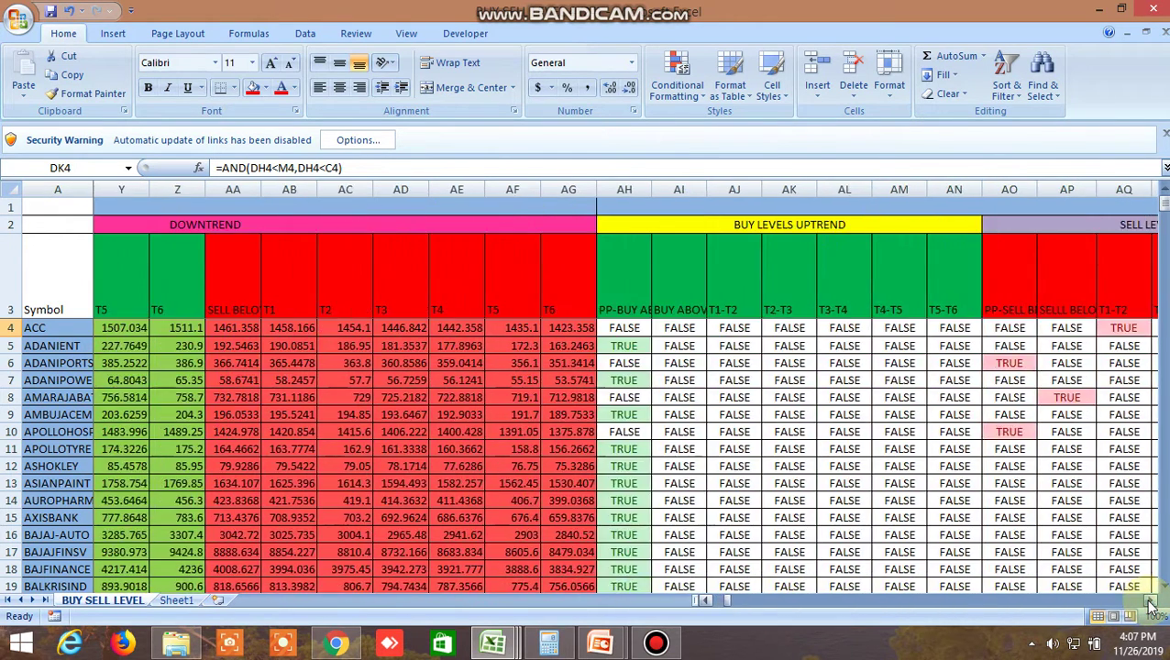
drag(1151, 601, 1151, 607)
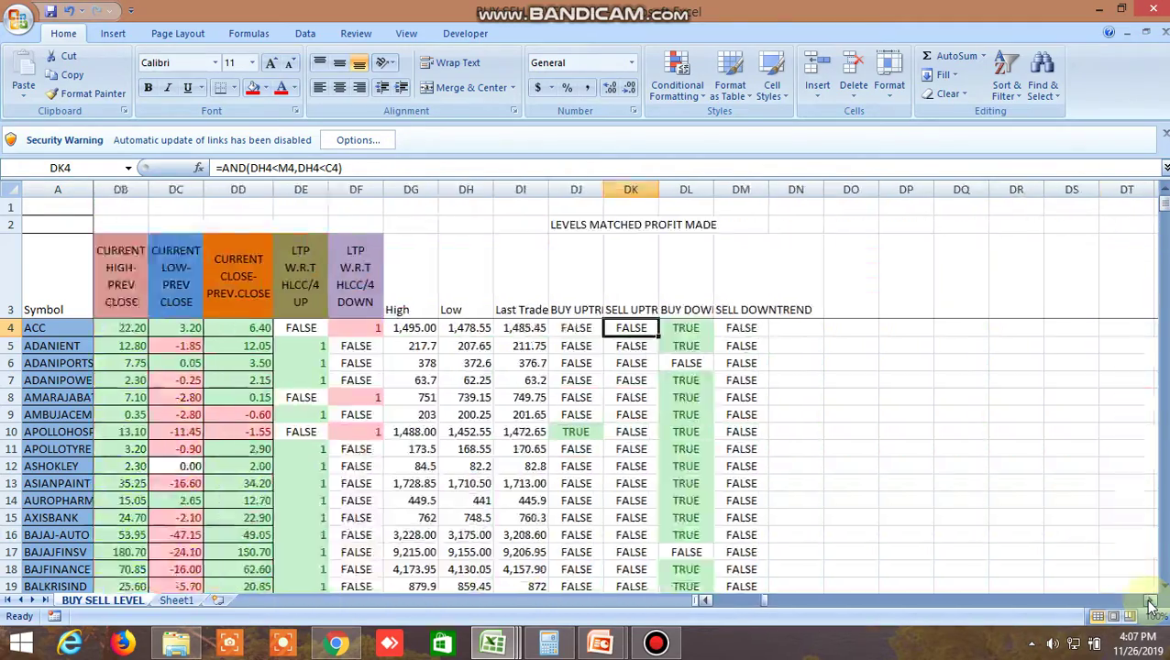
drag(1151, 607, 1151, 607)
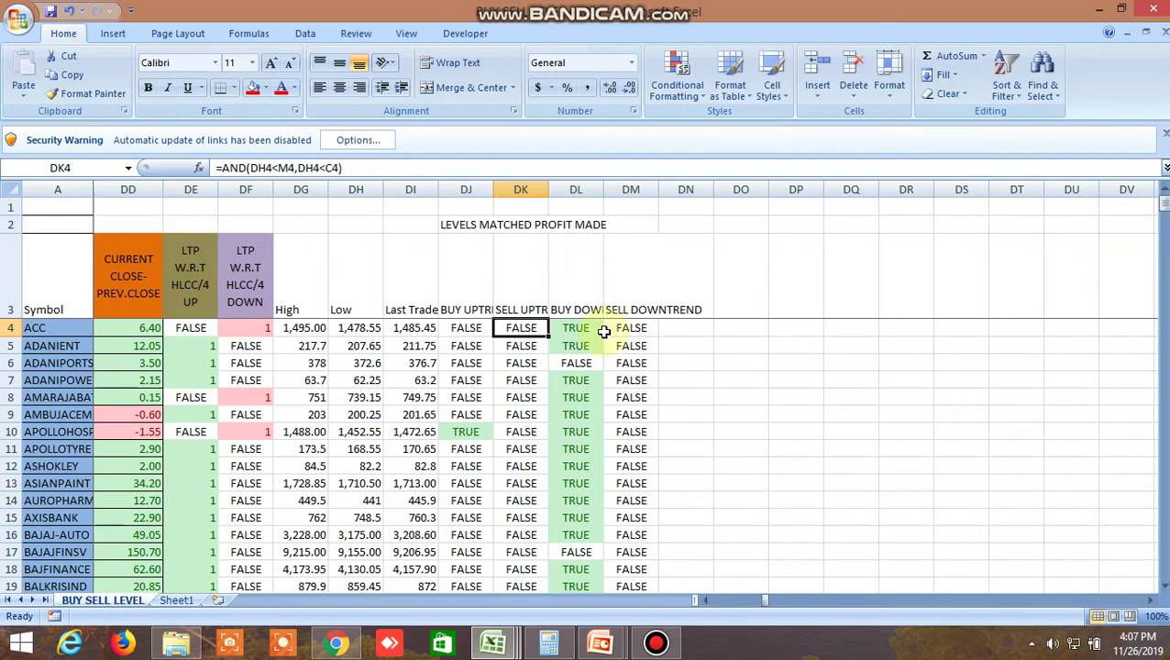
Inspect ACC's sell and buy downtrend formulas in DM4 and DL4, then go to WhatsApp Web
click(633, 329)
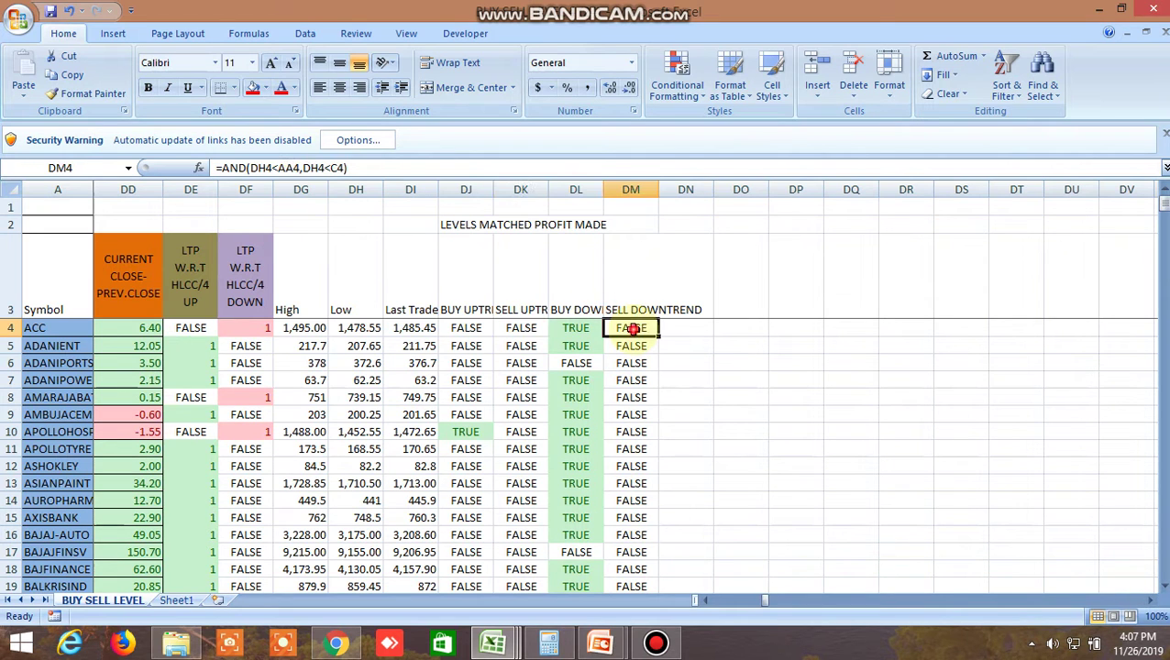
click(576, 329)
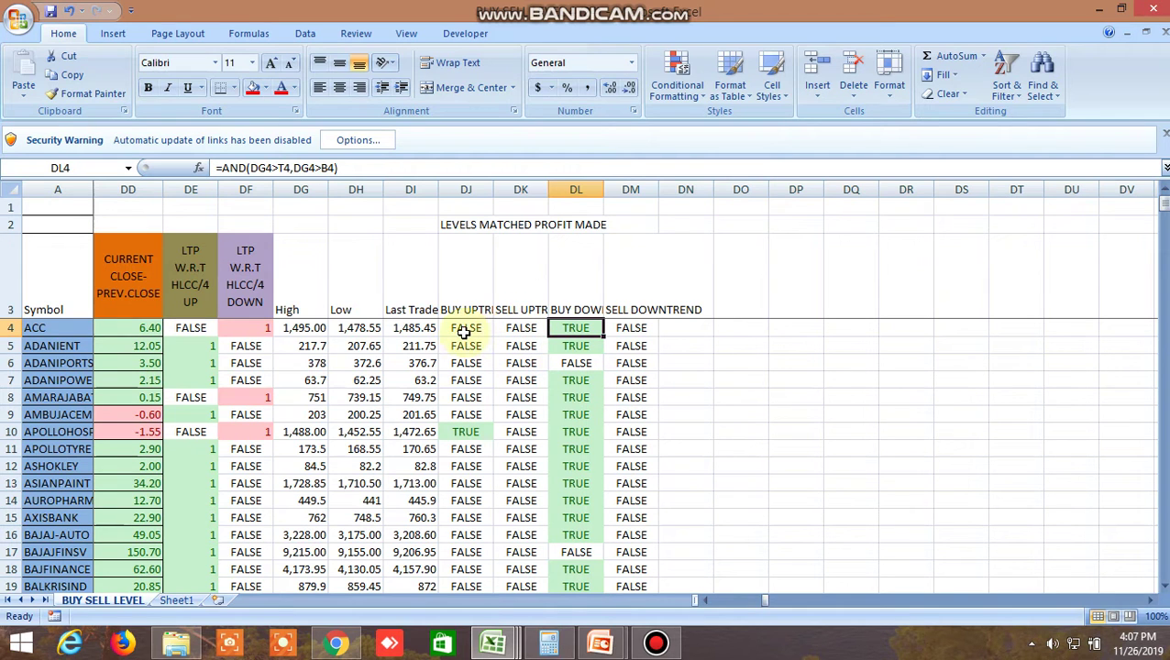
scroll(489, 367, down, 2)
scroll(489, 368, down, 3)
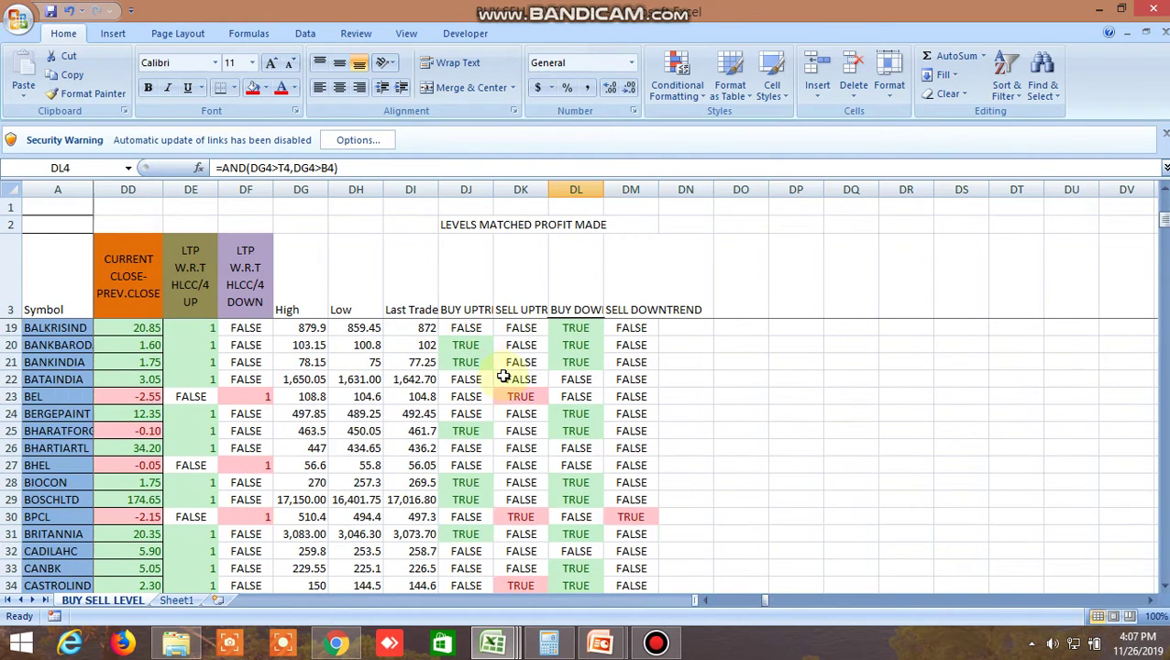
scroll(495, 371, down, 5)
scroll(503, 377, up, 5)
scroll(503, 377, up, 5)
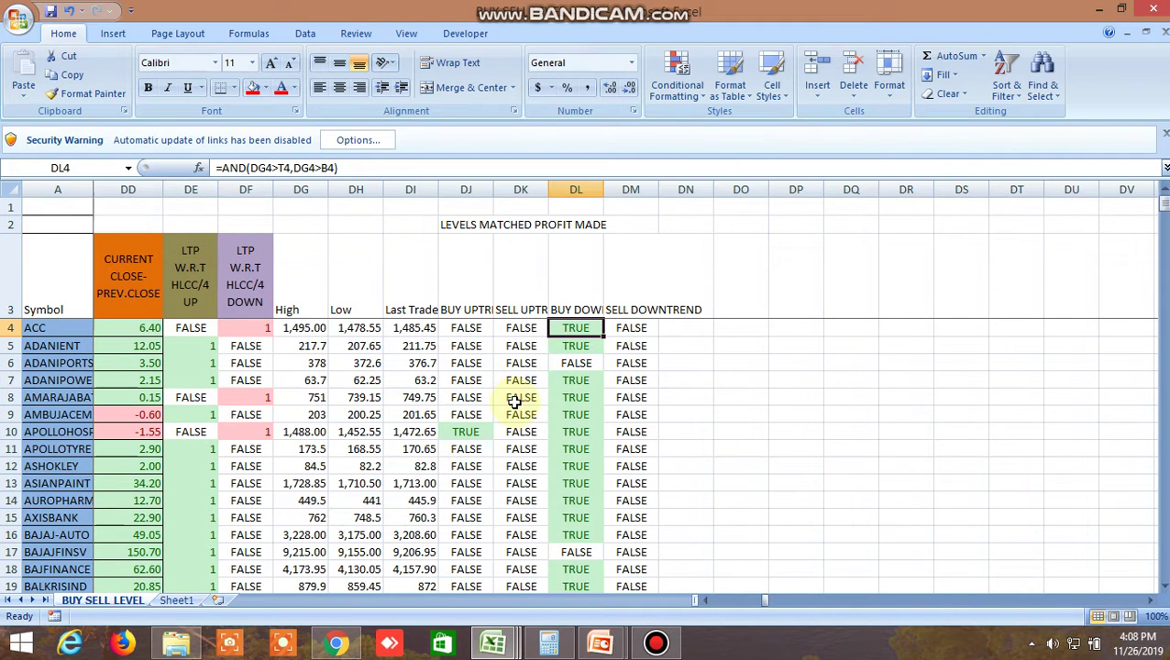
click(337, 644)
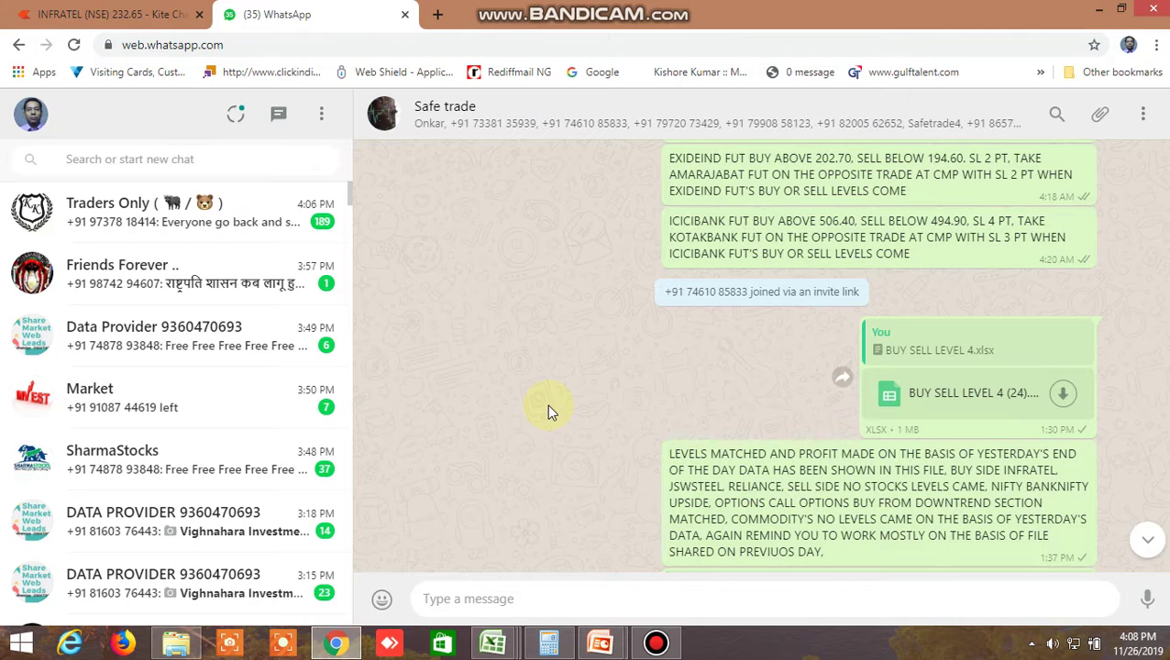
Reread the Safe trade chat's uptrend and downtrend level instructions, then show the Excel window previews
scroll(546, 404, up, 5)
scroll(547, 405, up, 5)
scroll(547, 404, up, 5)
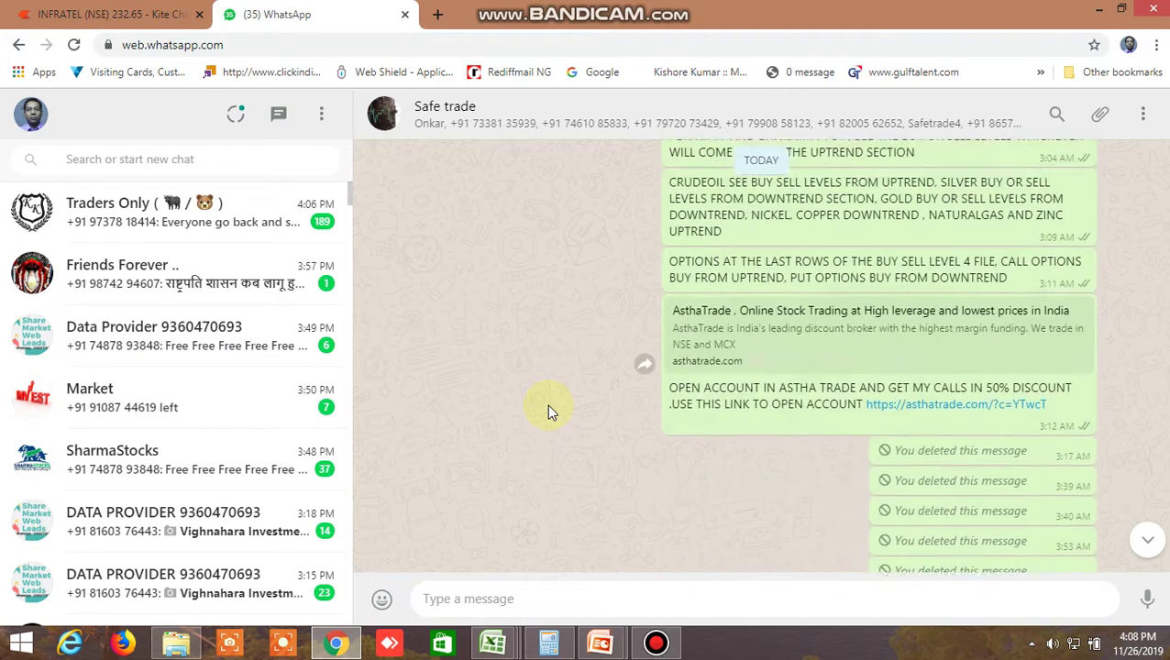
scroll(546, 404, up, 4)
scroll(547, 404, up, 5)
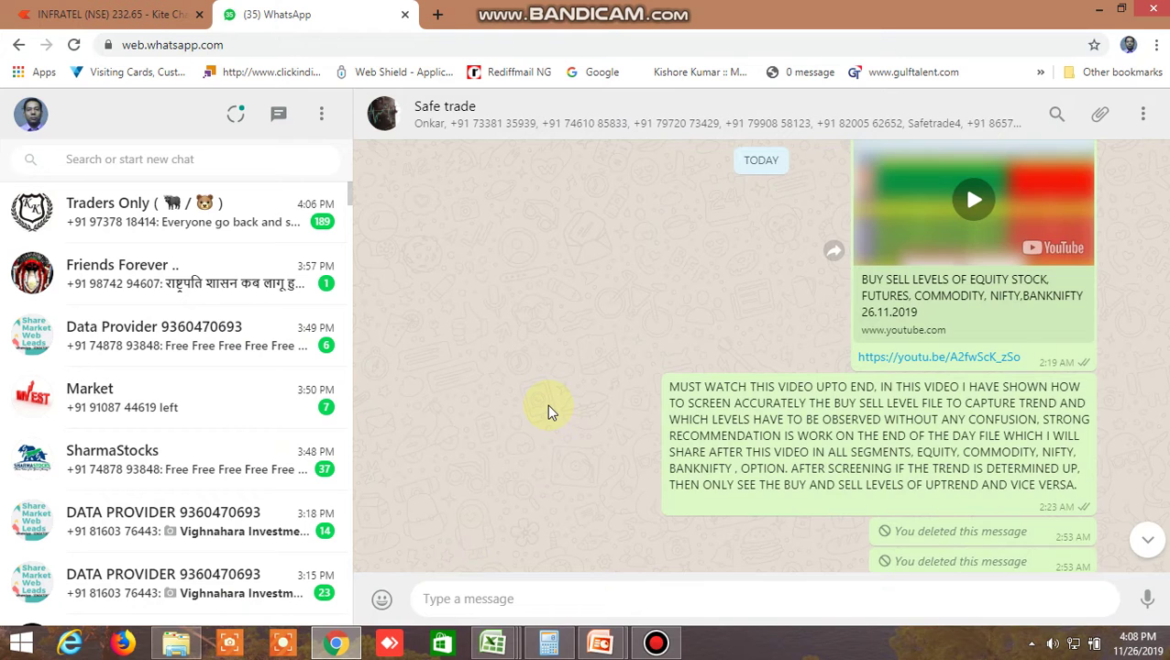
scroll(546, 405, down, 5)
scroll(546, 404, down, 5)
scroll(547, 412, up, 1)
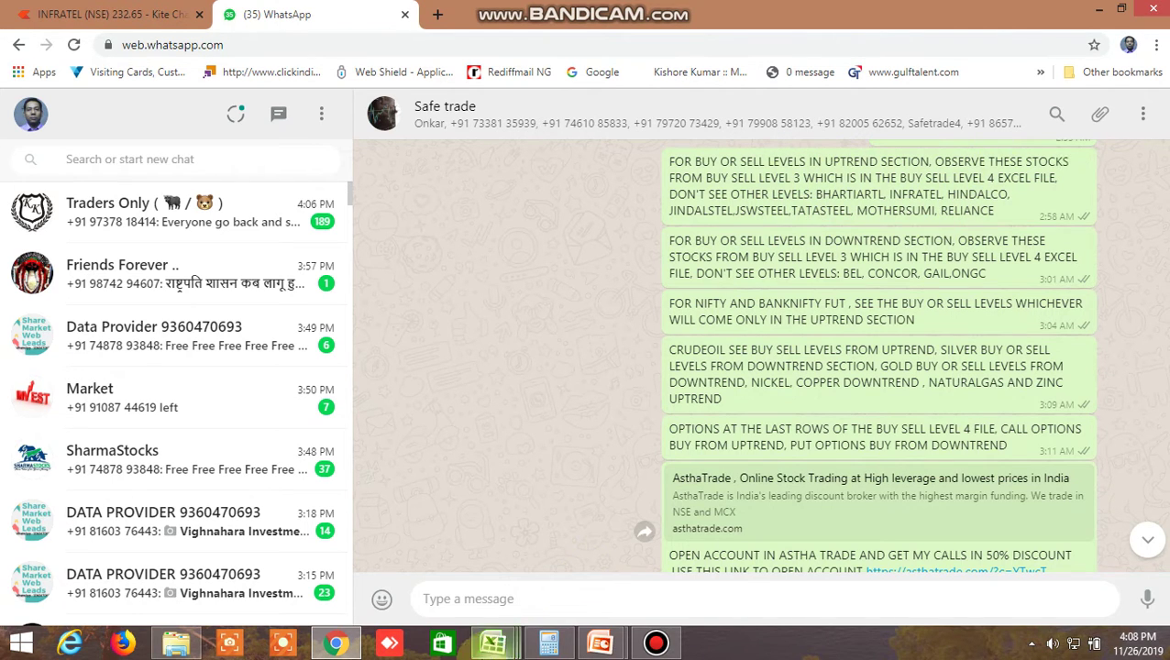
click(493, 642)
Return to BUY SELL LEVEL 4 (24) and scroll down to row 74
click(151, 553)
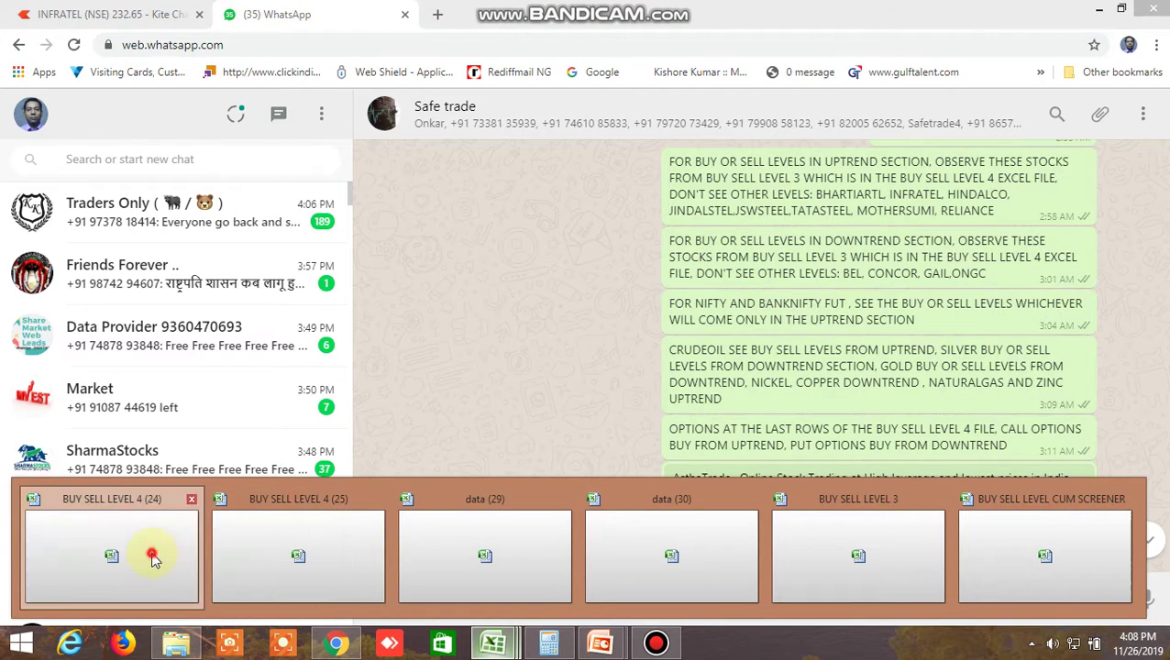
scroll(532, 445, down, 4)
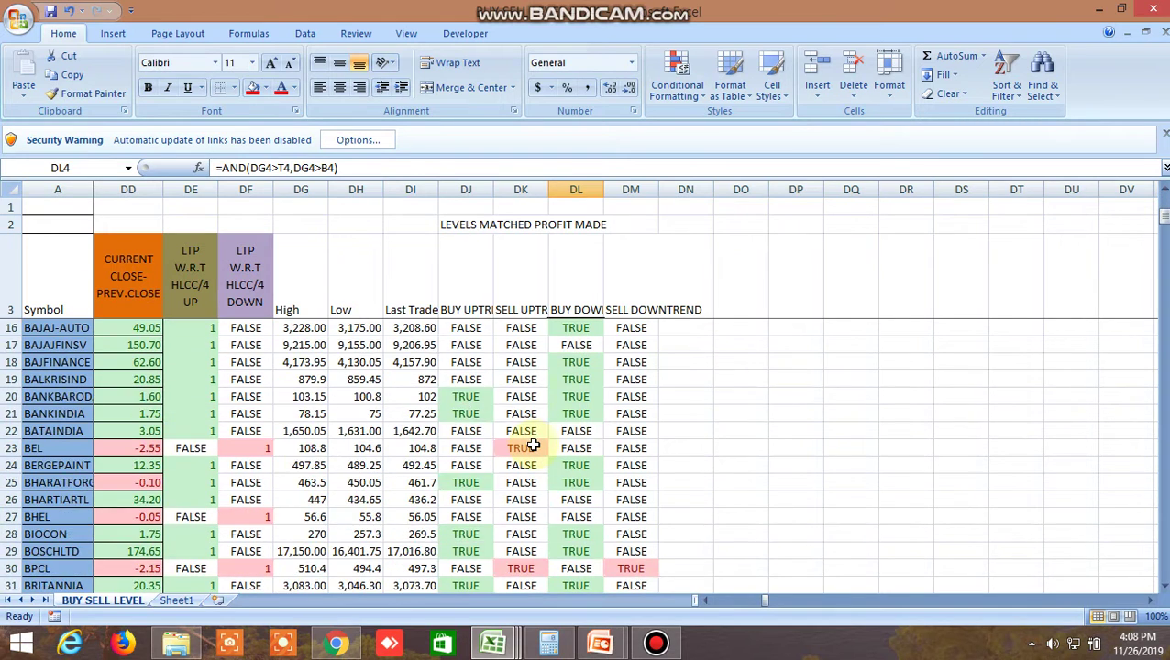
scroll(533, 446, down, 4)
scroll(533, 446, down, 3)
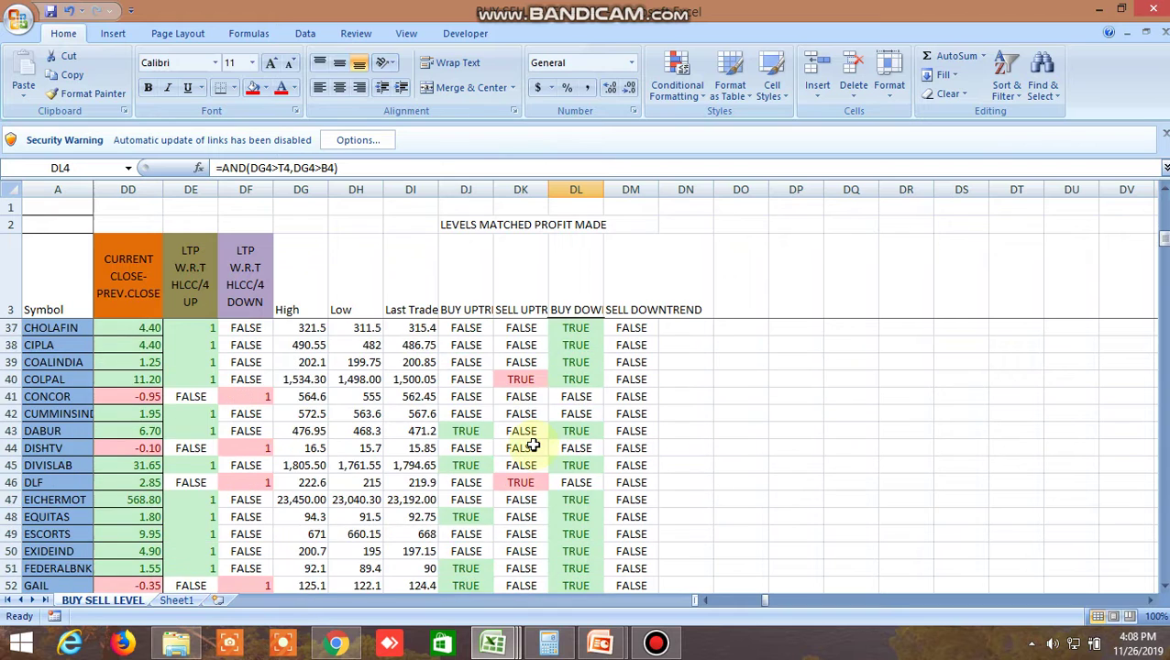
scroll(533, 445, down, 3)
scroll(533, 445, down, 2)
scroll(533, 445, down, 2)
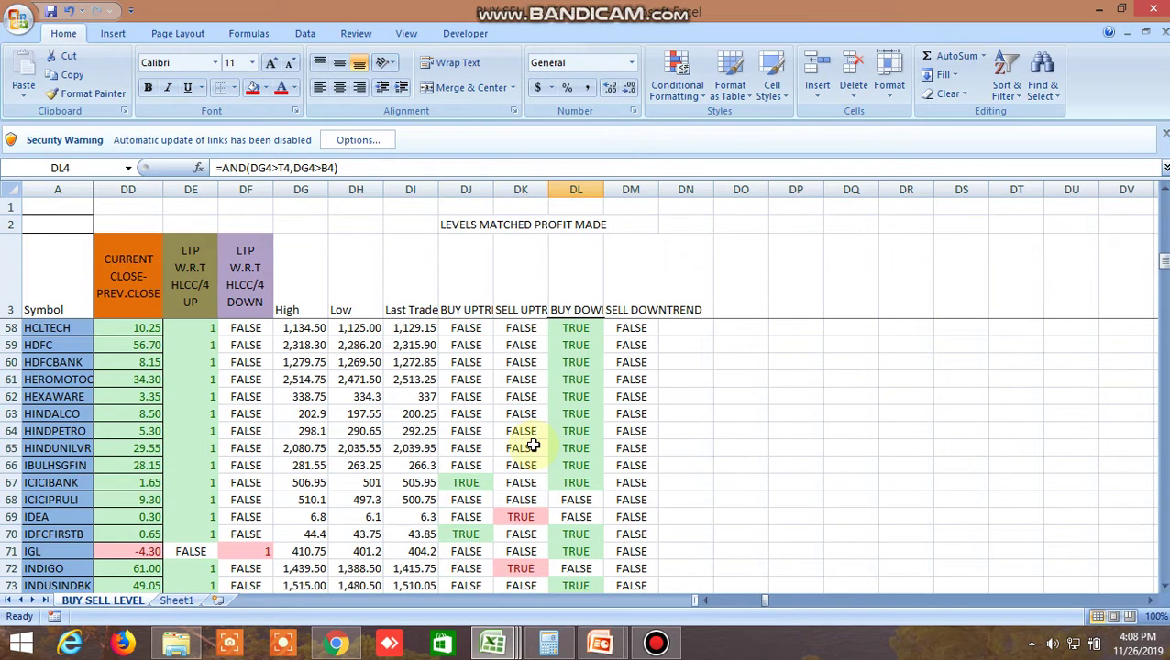
scroll(533, 445, down, 3)
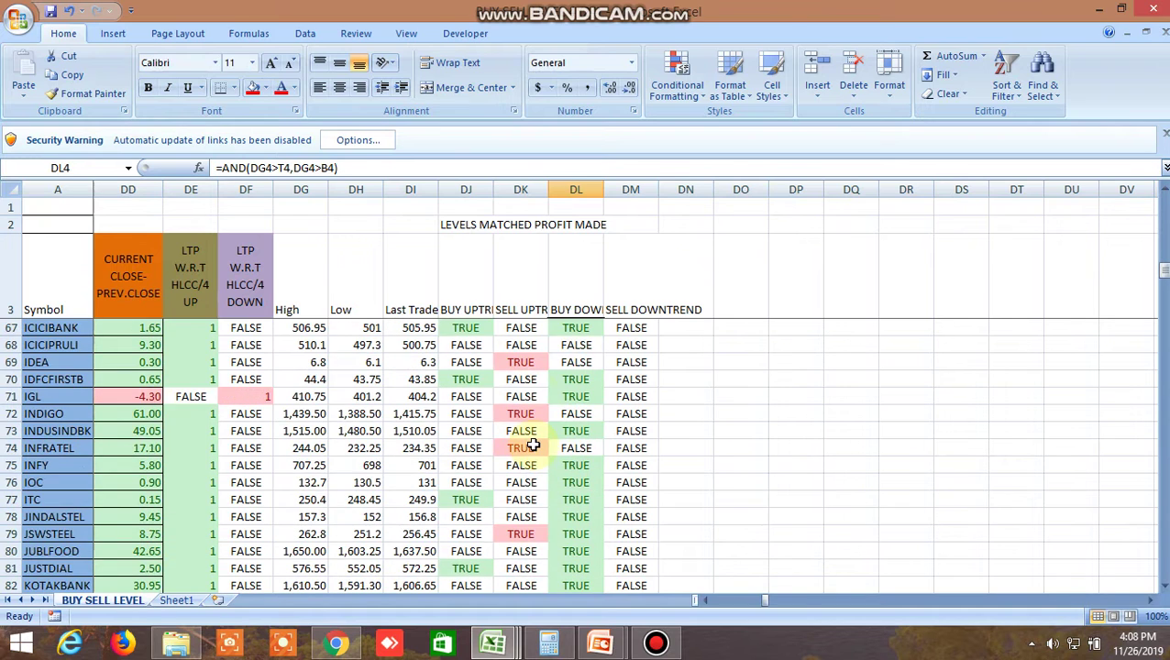
scroll(533, 445, up, 2)
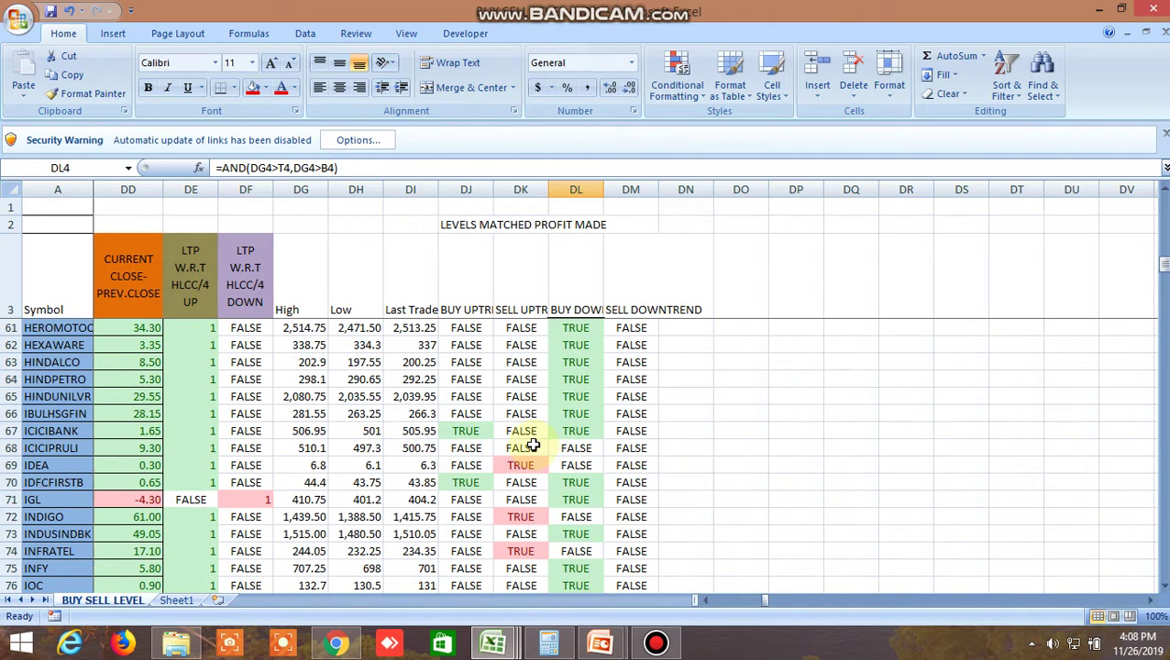
Check INDUSINDBK's buy-uptrend formula, then INFRATEL's sell-uptrend TRUE against its 232.25 low
click(465, 535)
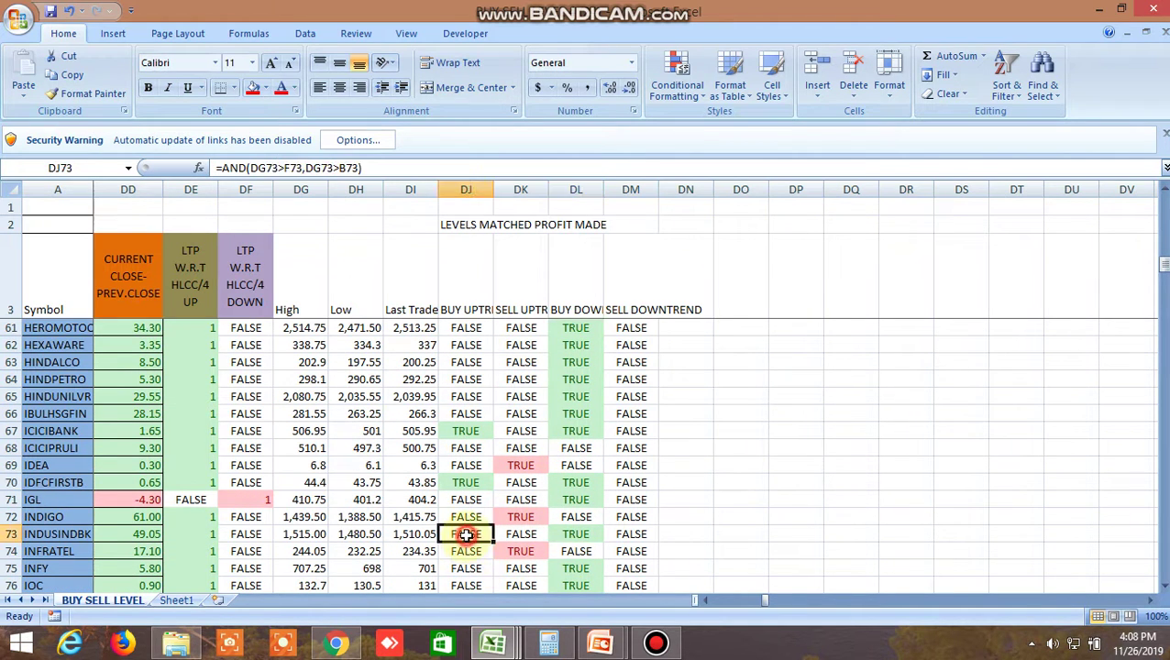
click(525, 552)
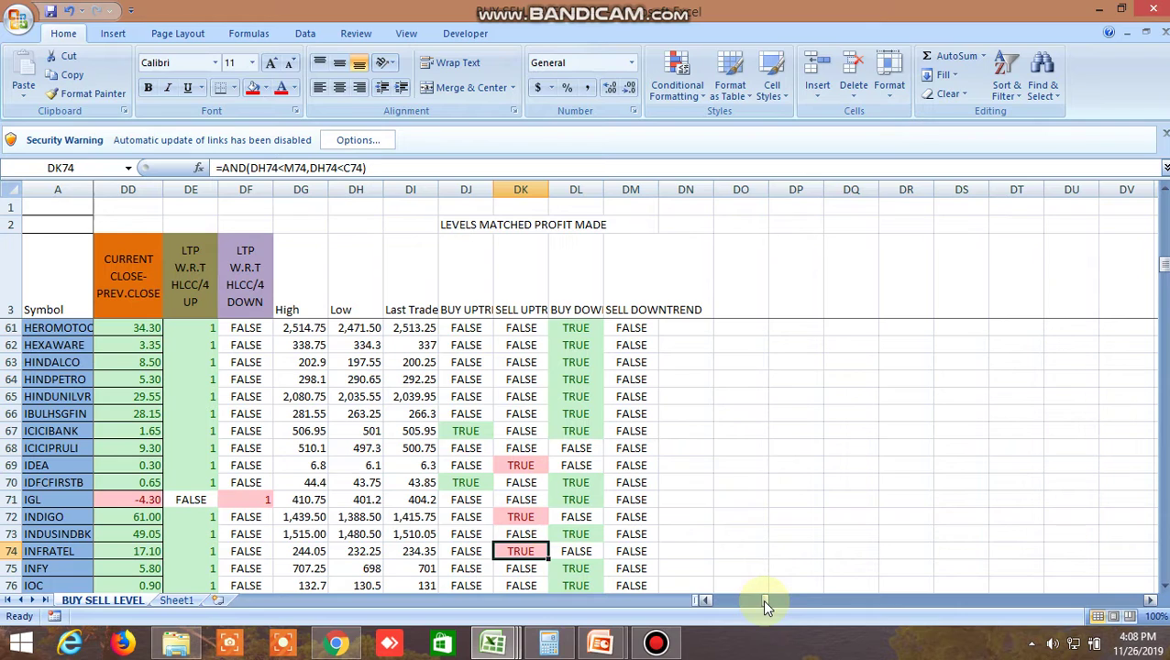
drag(764, 601, 764, 602)
click(356, 554)
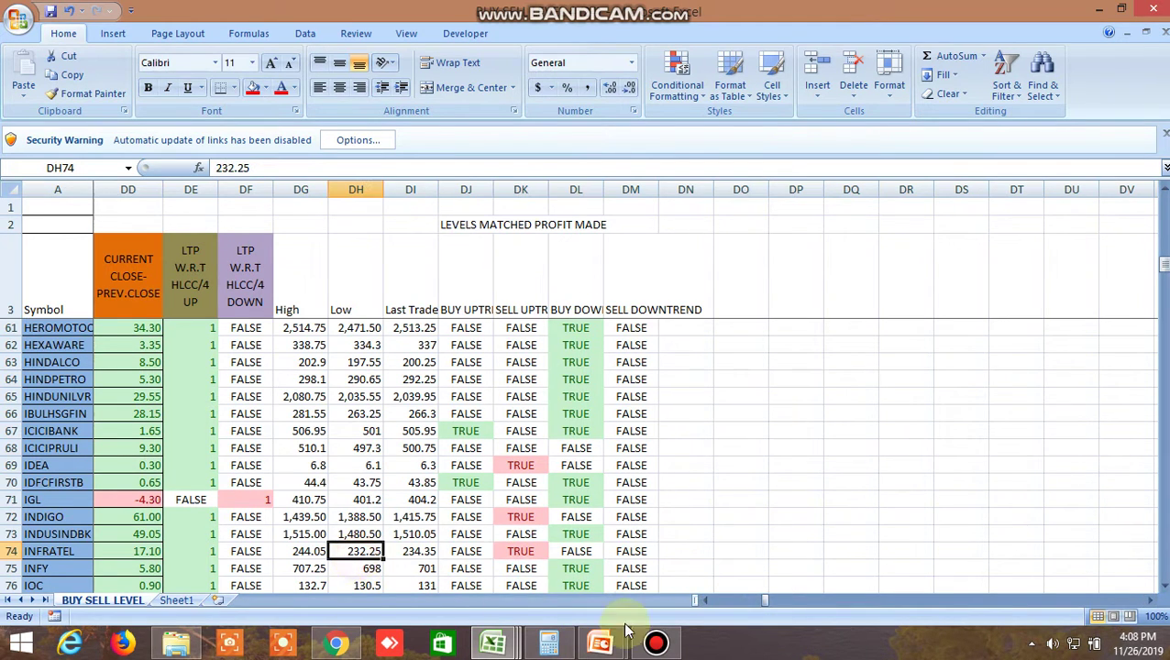
drag(764, 605, 701, 603)
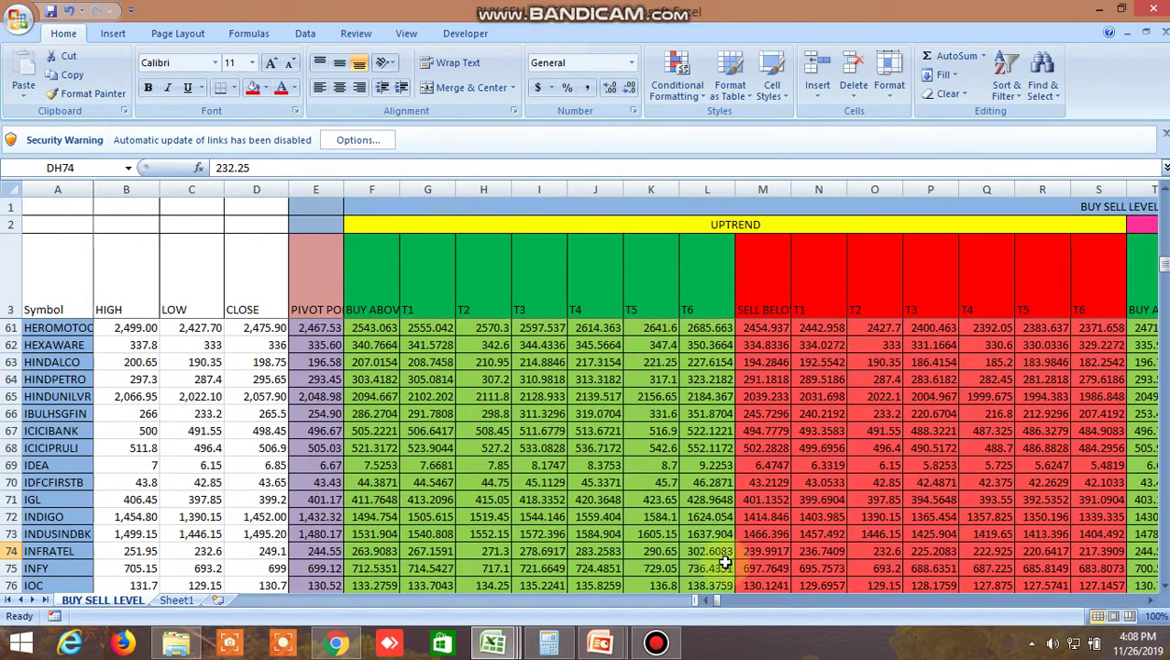
click(766, 556)
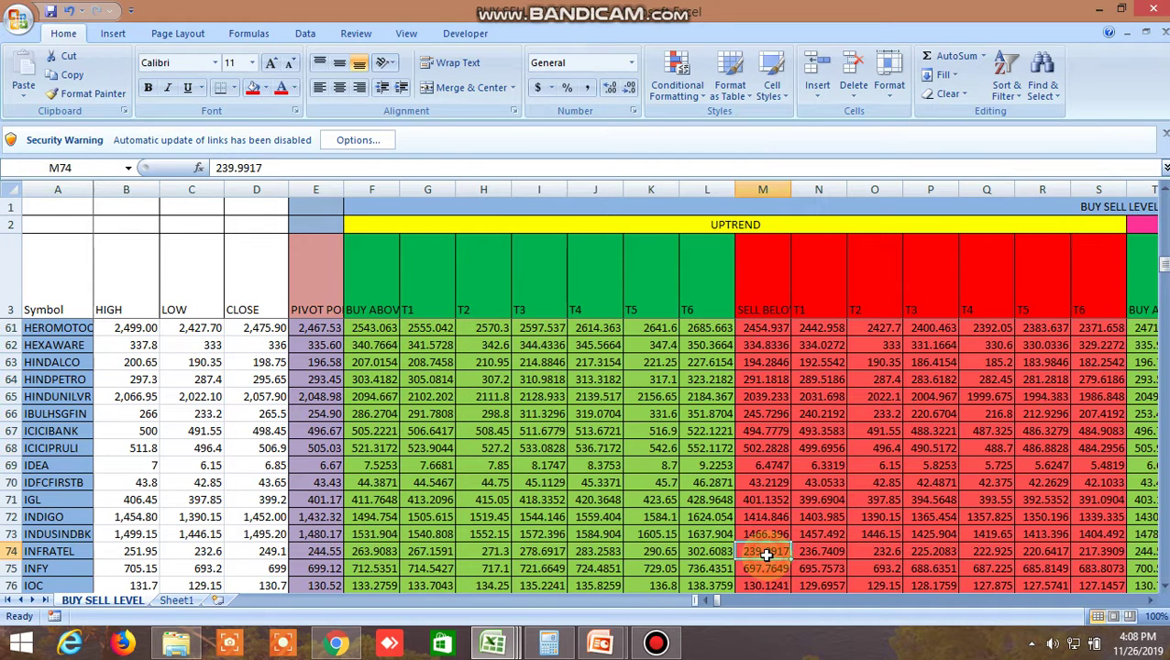
click(1153, 601)
drag(1153, 601, 1155, 603)
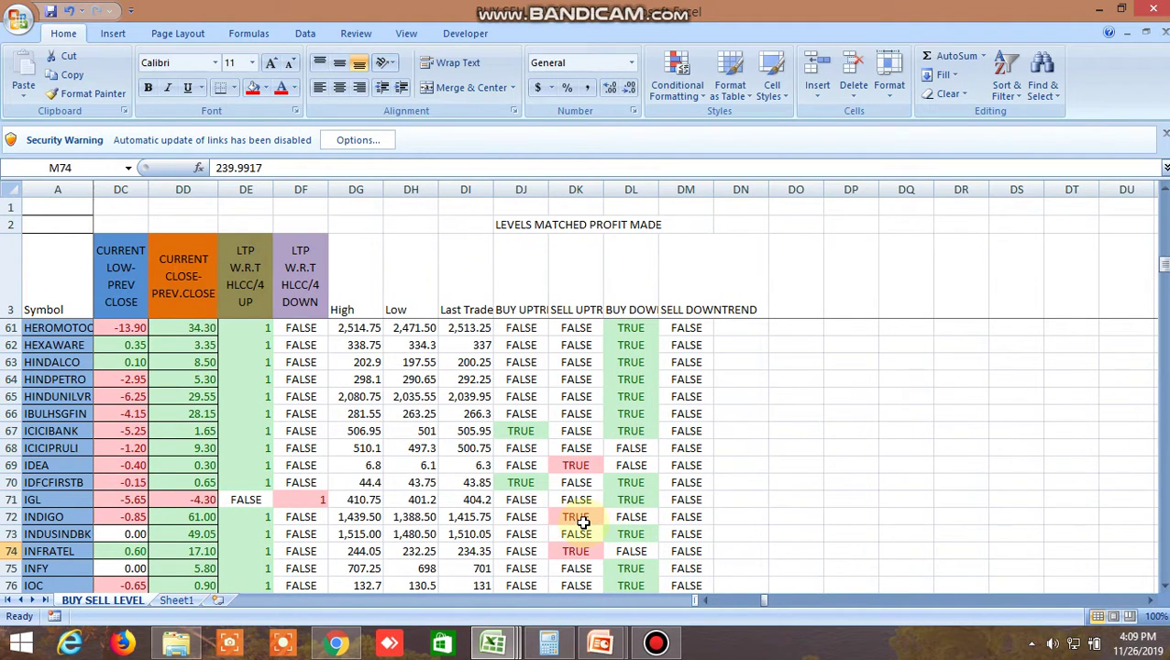
Inspect JSWSTEEL's sell-uptrend TRUE formula in DK79, then scroll back to column A
scroll(555, 516, down, 2)
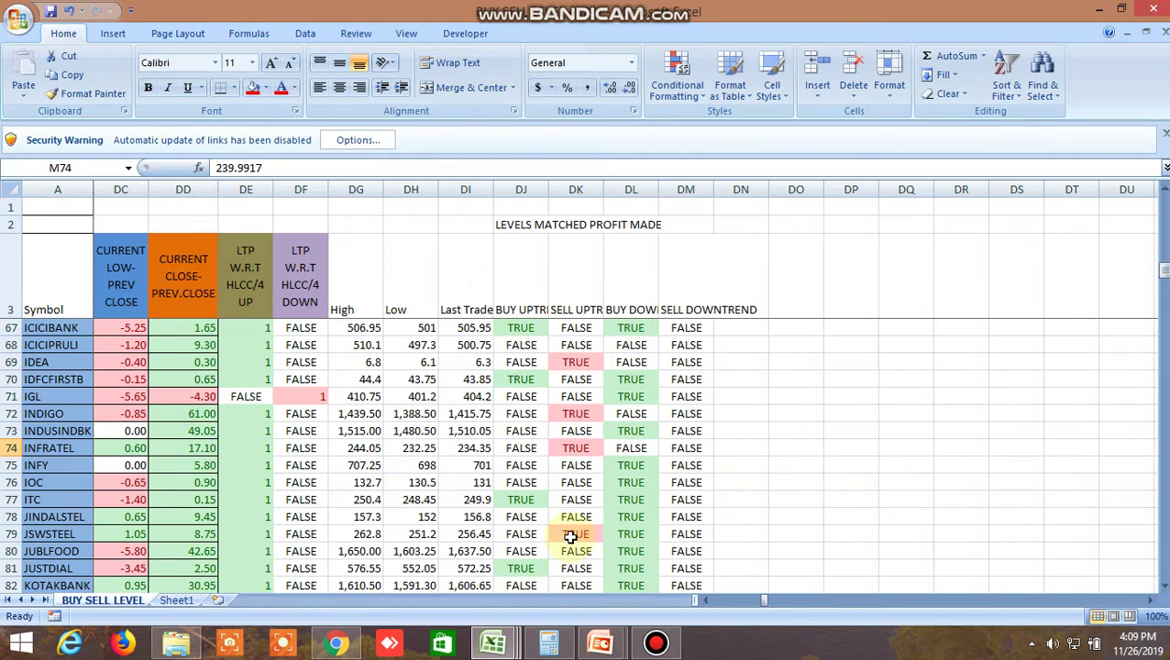
click(570, 537)
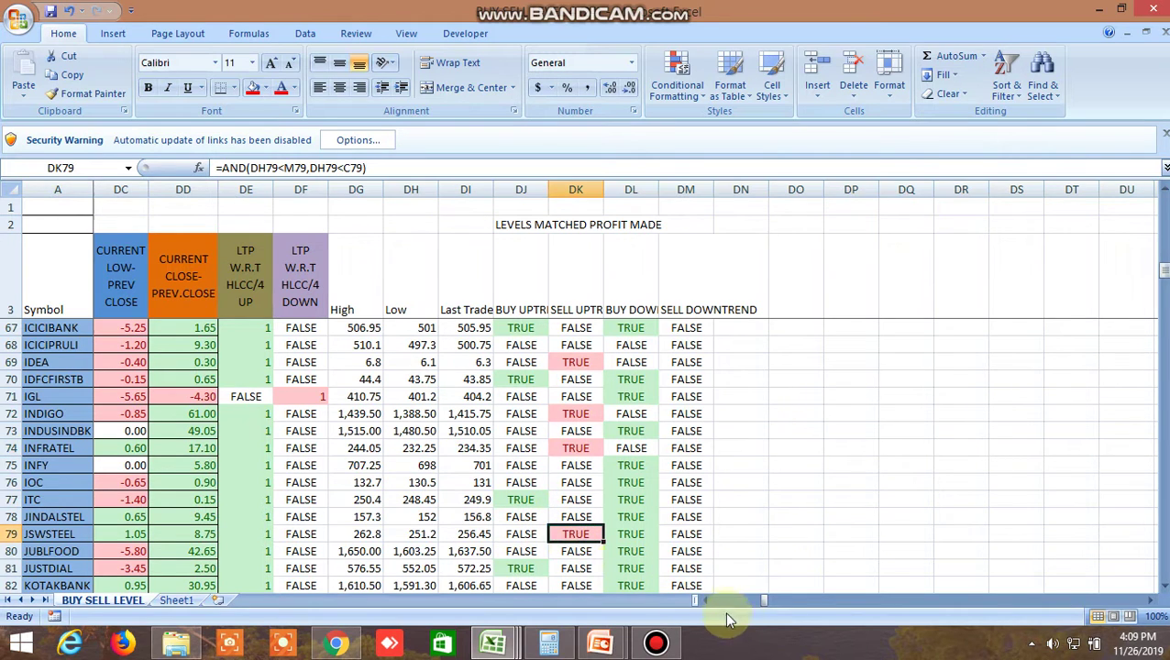
drag(759, 598, 717, 600)
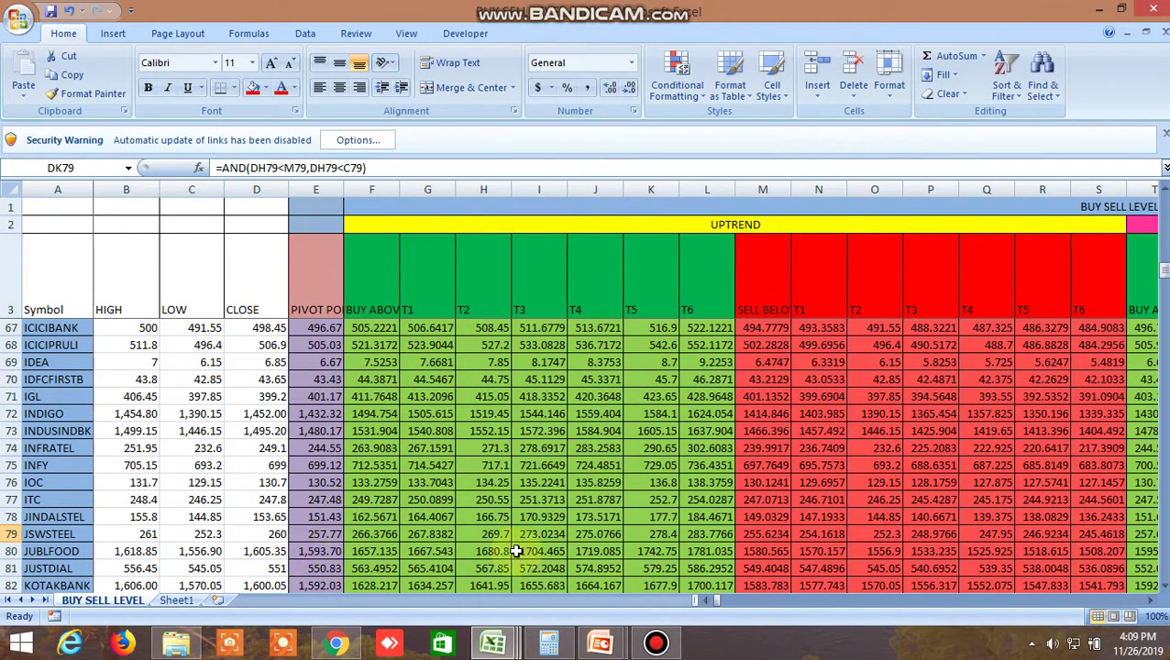
Compare JSWSTEEL's 255.6234 sell-below level in M79 with its 251.2 low in DH79
click(757, 536)
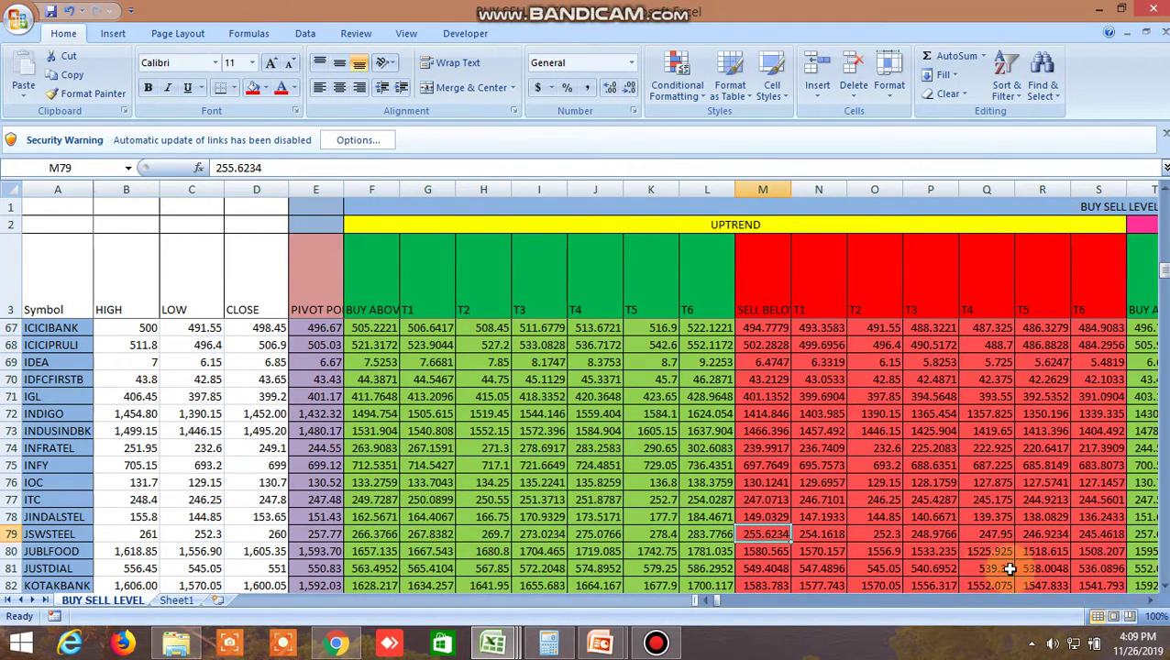
drag(1146, 596, 1149, 601)
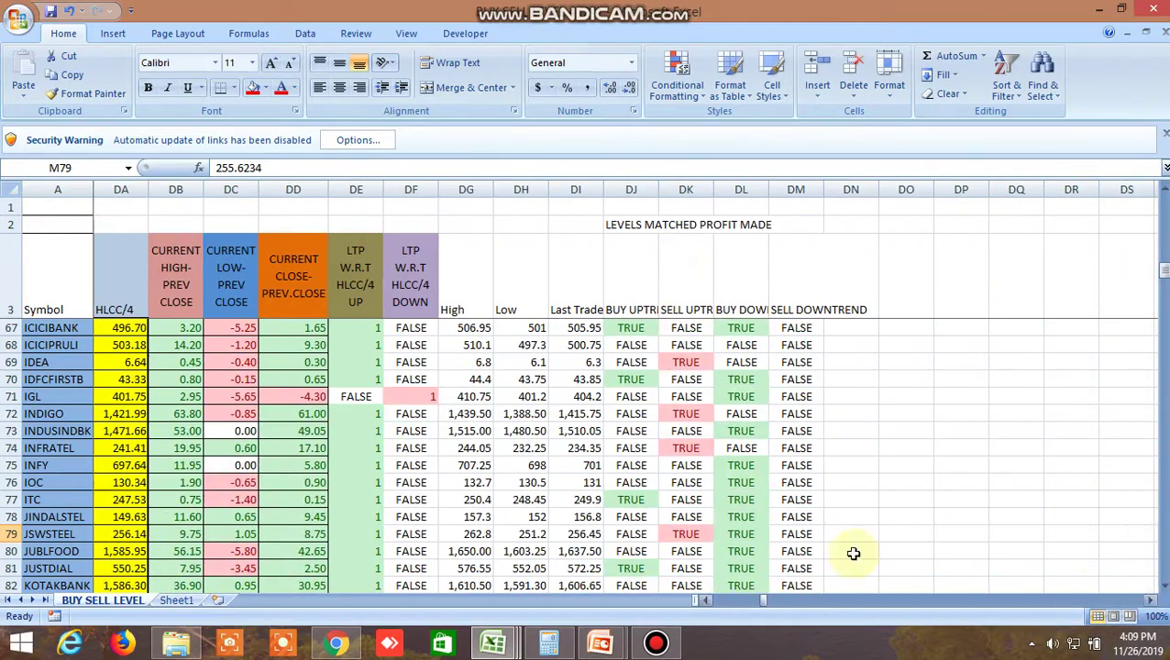
click(530, 539)
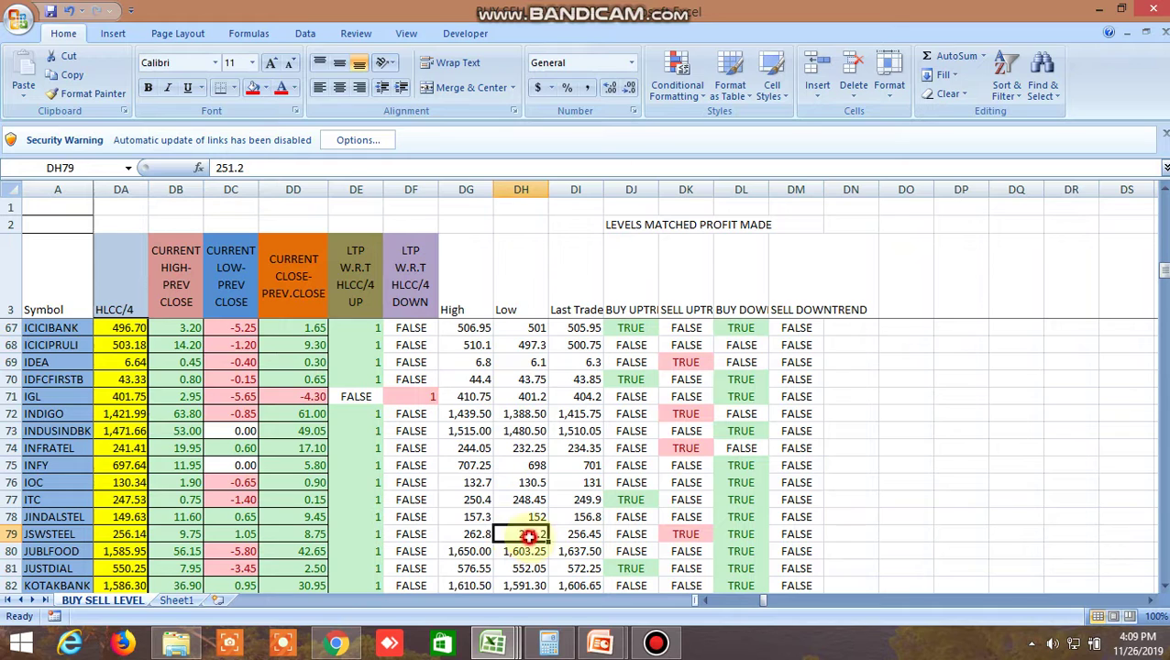
click(336, 644)
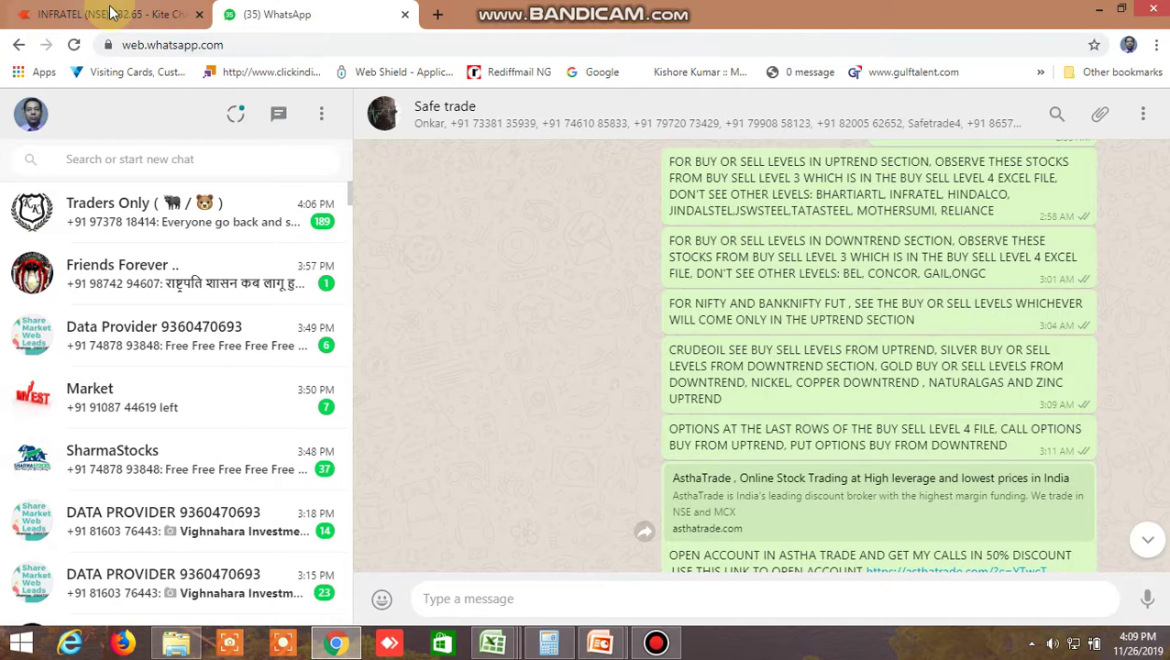
Open the INFRATEL chart in Kite and view INFRATEL and JSWSTEEL market depth
click(110, 16)
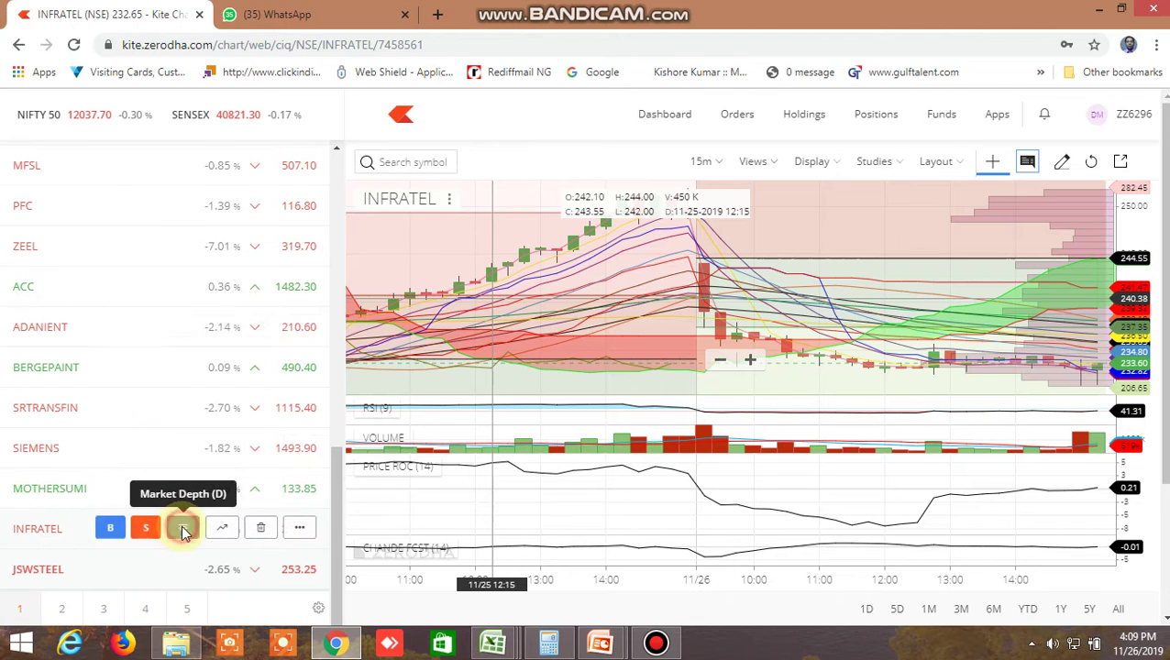
click(183, 530)
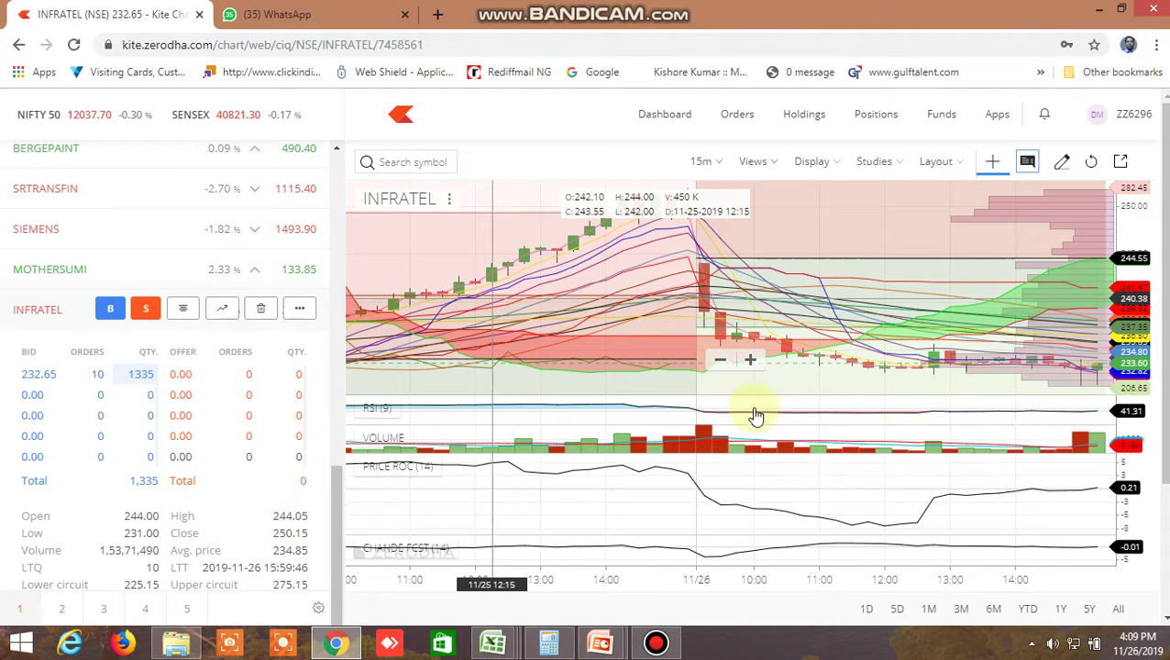
click(182, 308)
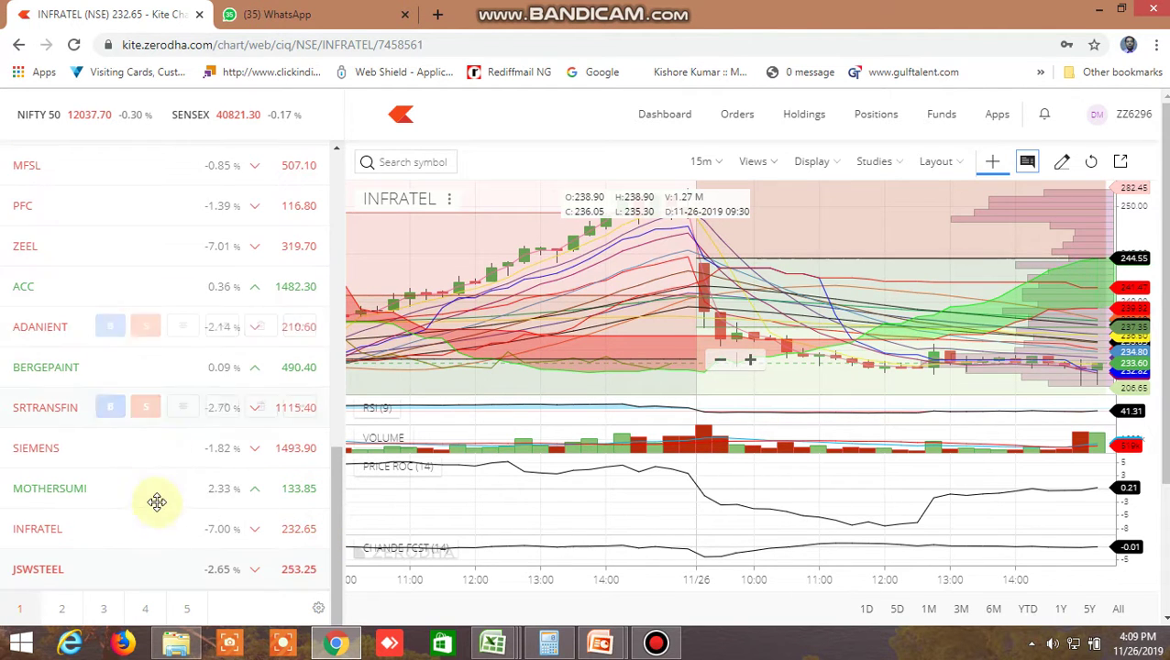
click(182, 570)
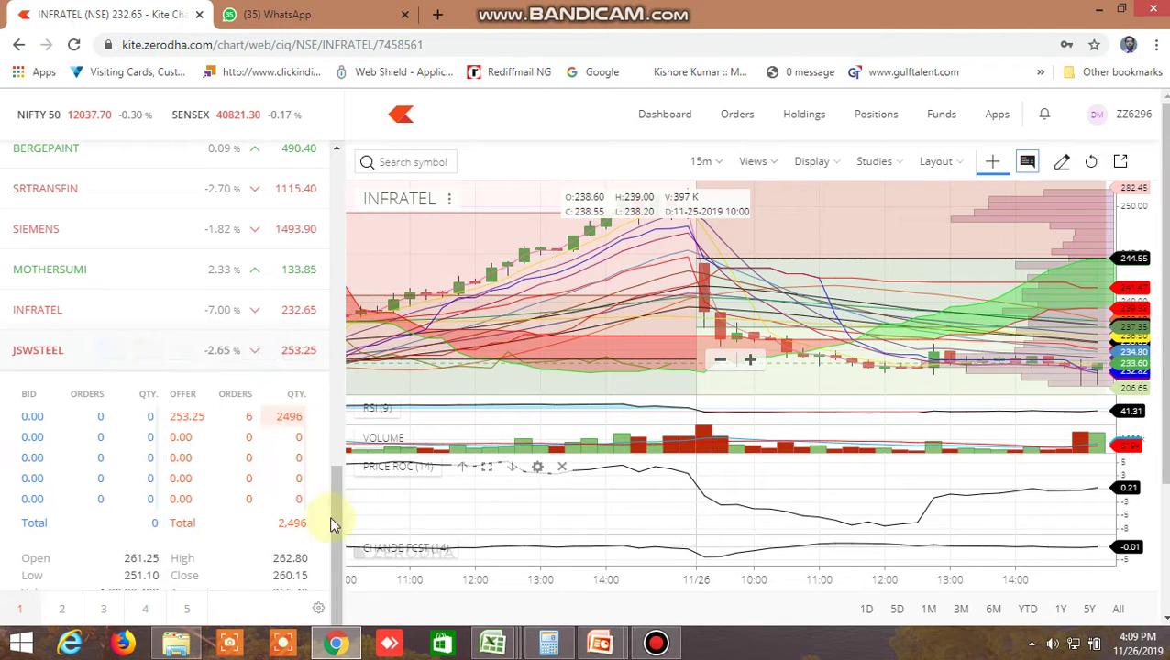
scroll(332, 513, down, 2)
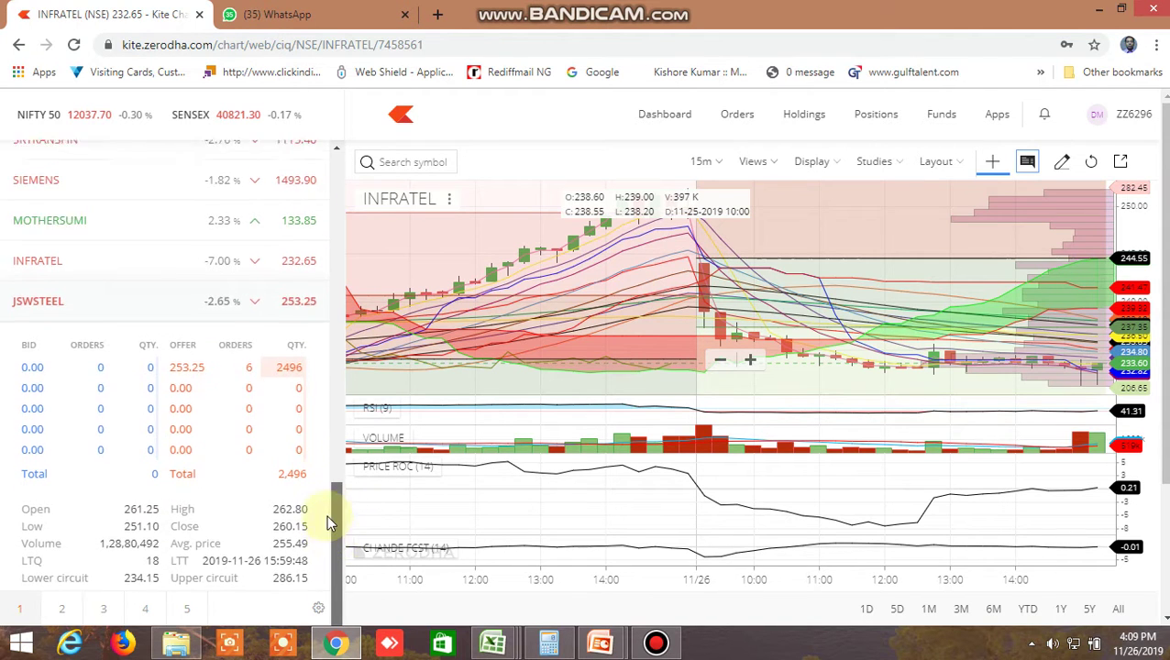
scroll(322, 499, up, 3)
click(182, 436)
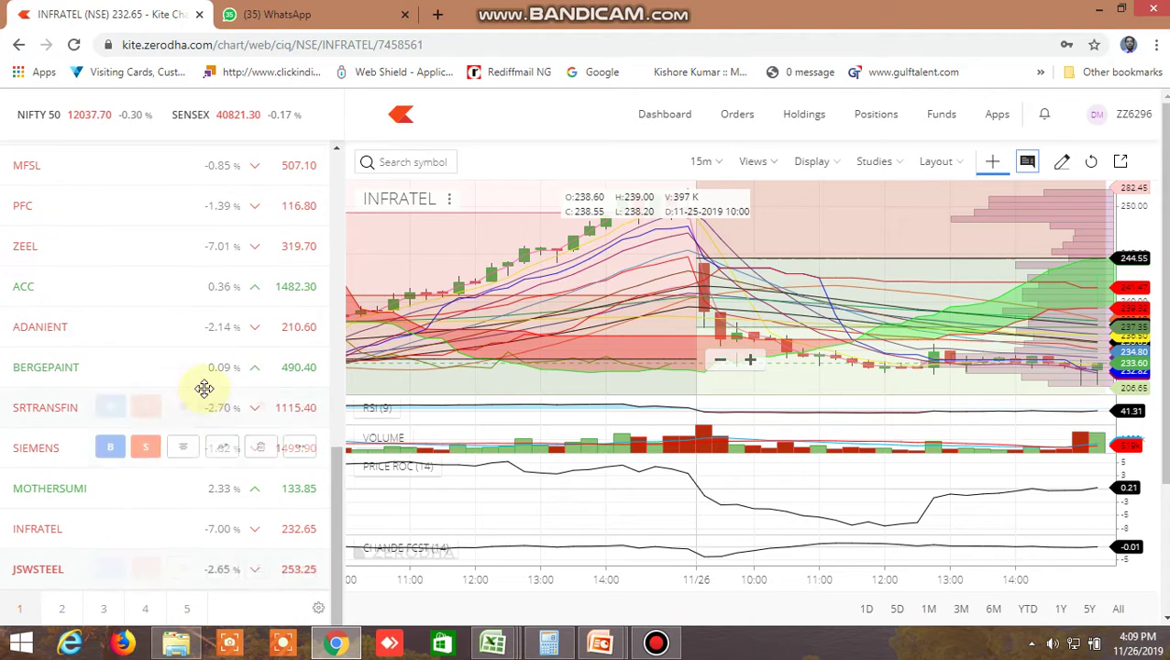
Show RELIANCE's market depth, offering 1316 at 1560.25
scroll(182, 334, up, 5)
scroll(188, 339, up, 5)
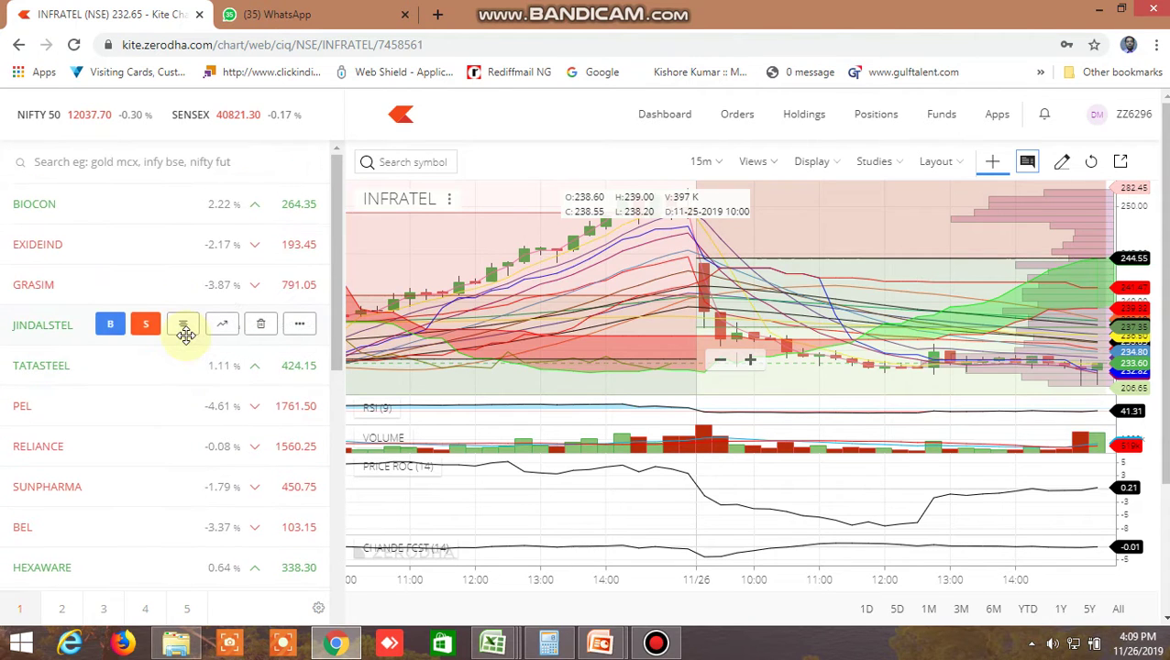
scroll(186, 334, down, 2)
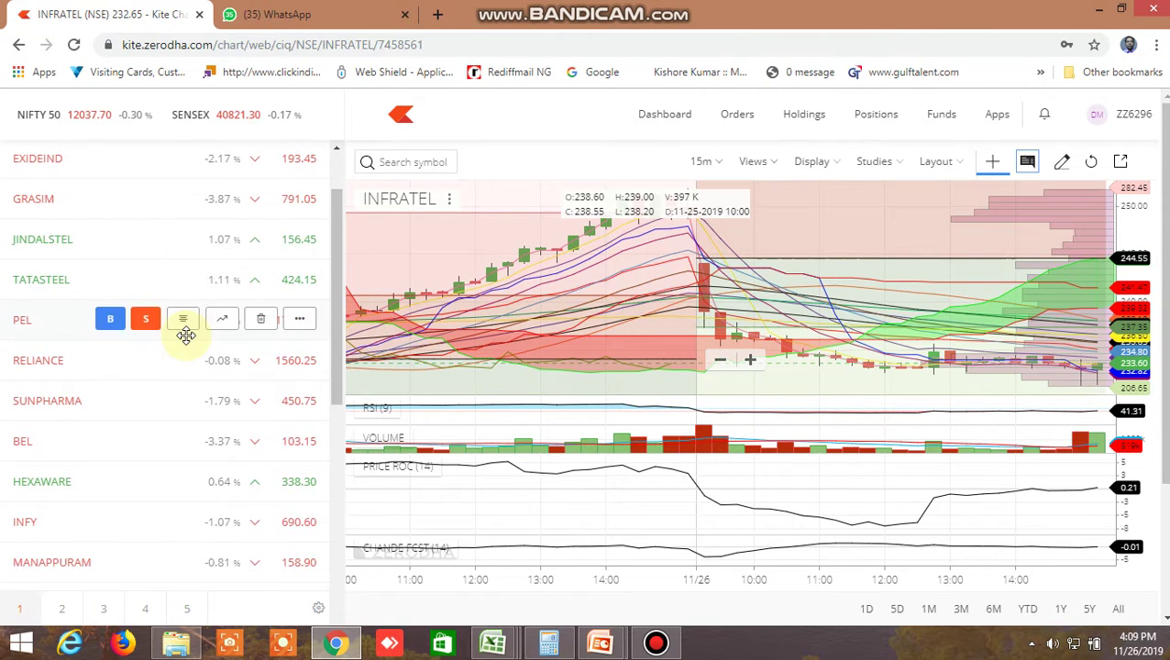
click(183, 360)
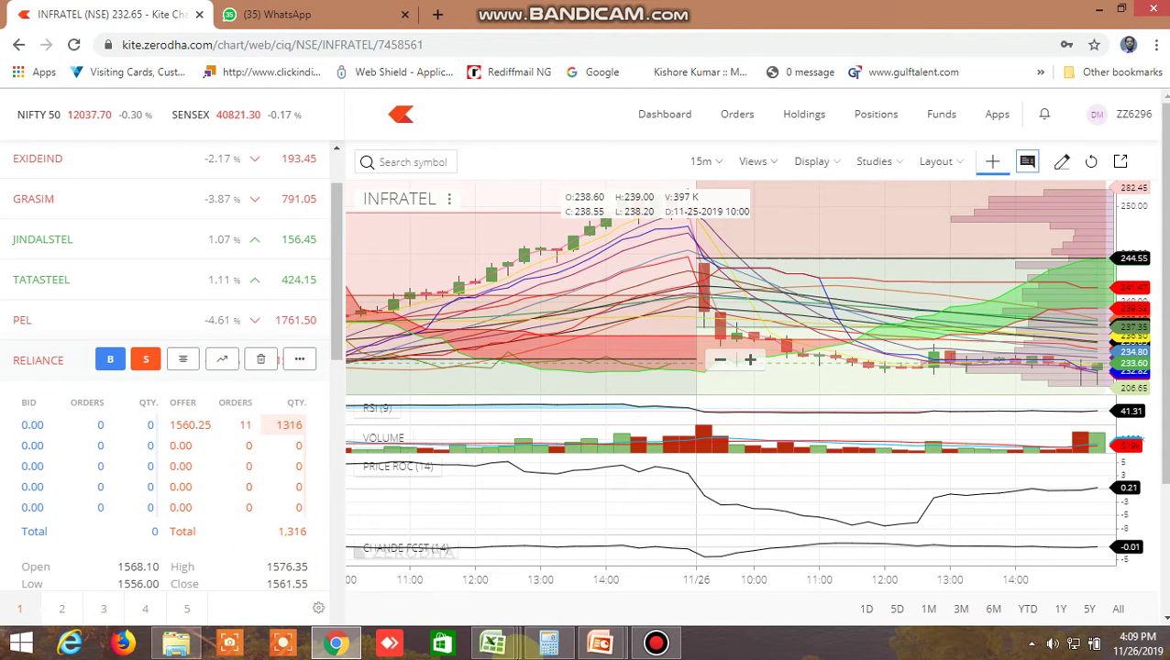
mouse_move(499, 649)
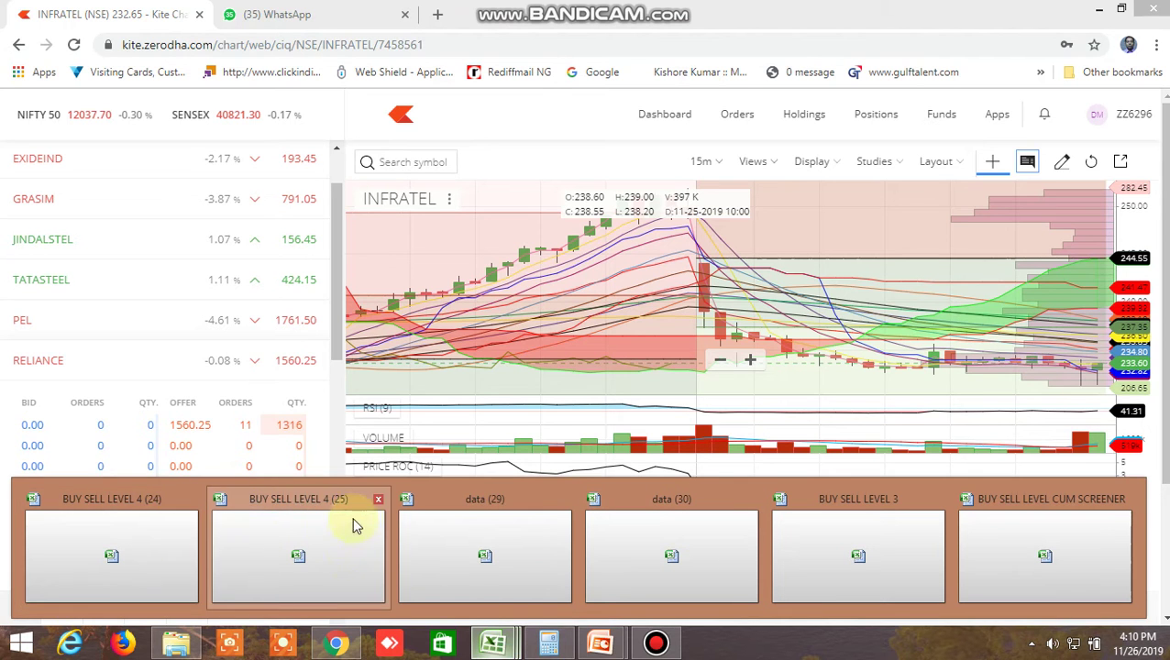
Return to the BUY SELL LEVEL workbook and scroll down through the stock list's TRUE/FALSE results
click(140, 539)
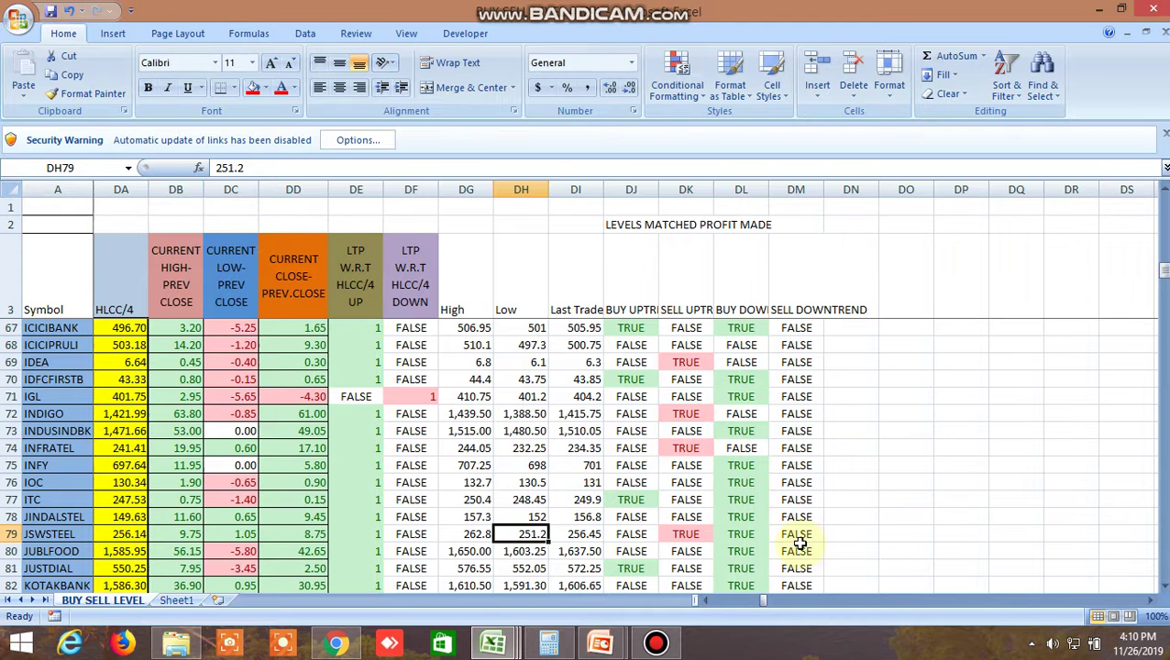
scroll(626, 533, down, 3)
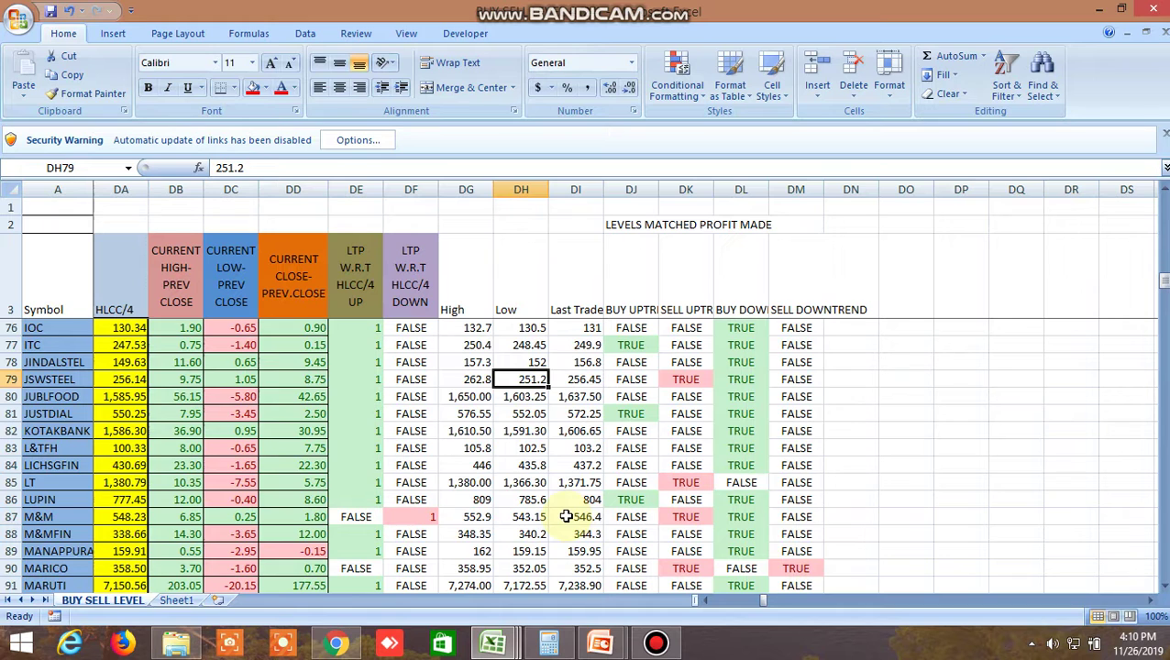
scroll(566, 516, down, 3)
scroll(565, 516, down, 2)
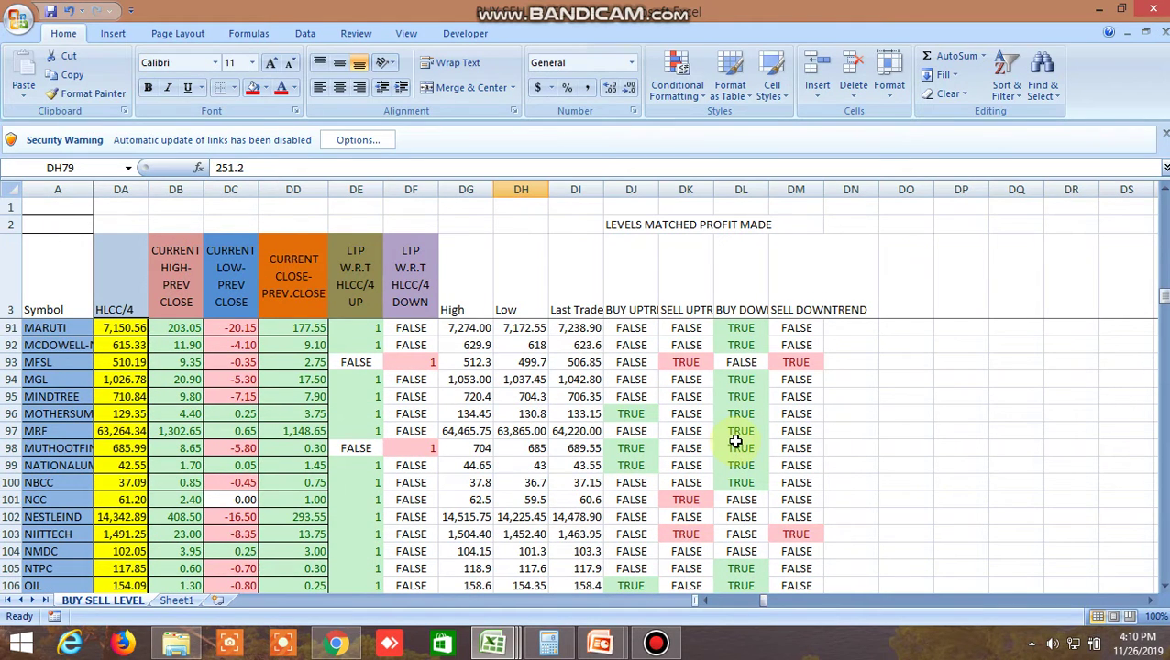
scroll(723, 448, down, 4)
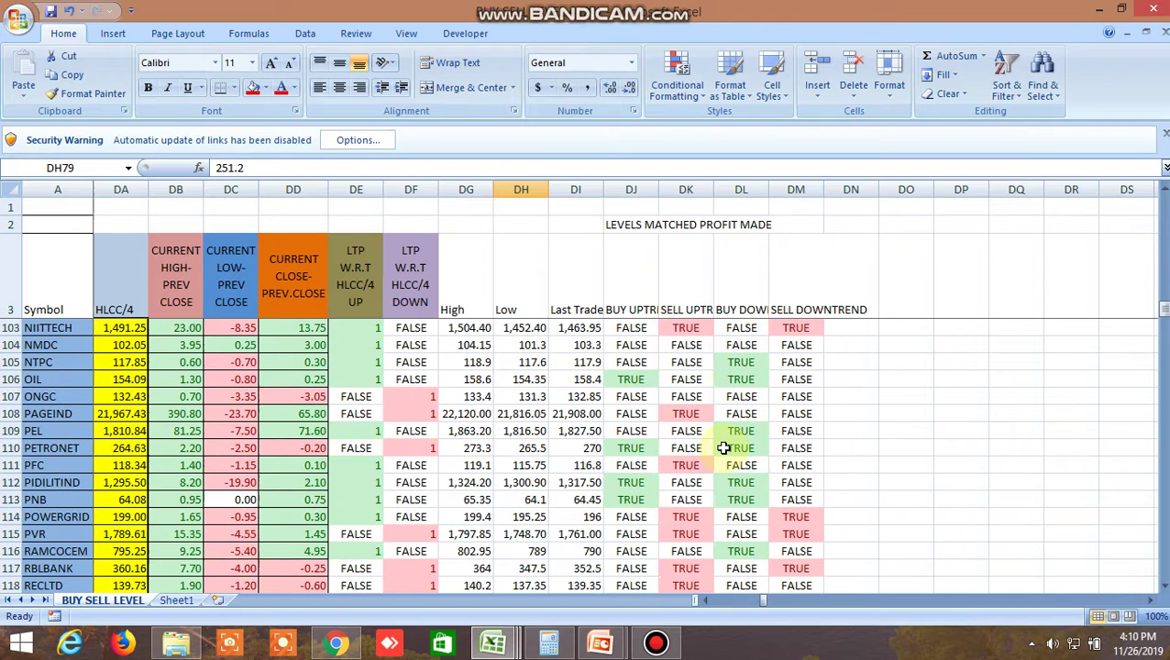
scroll(723, 448, down, 3)
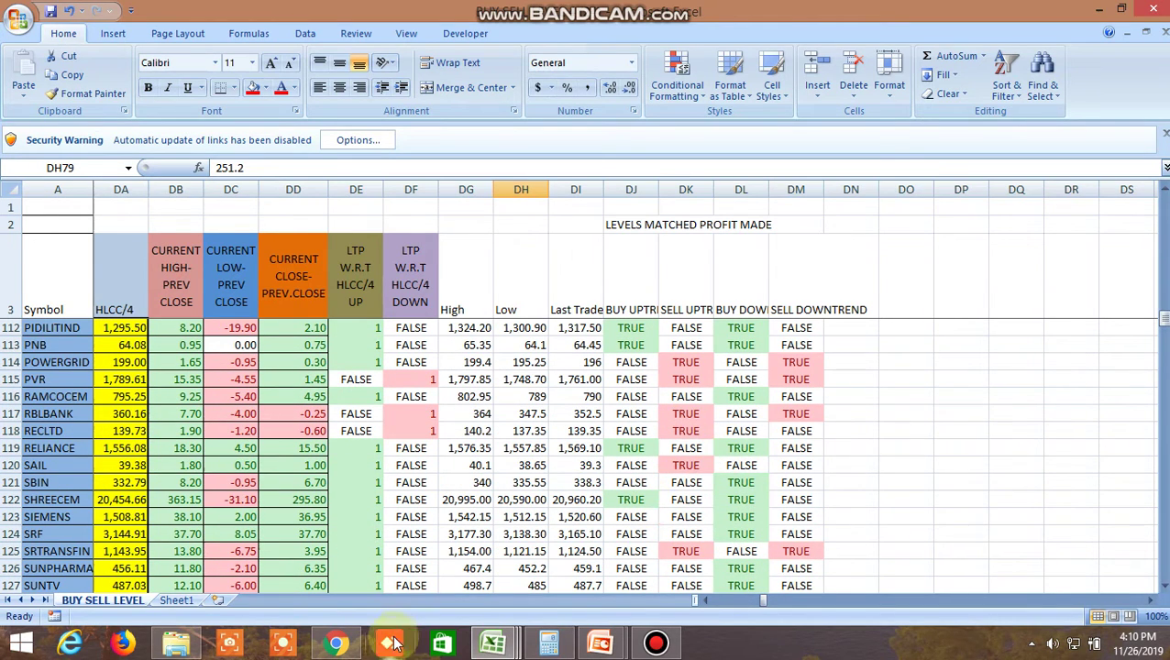
Scroll back up and inspect BHARATFORG's buy-uptrend formula =AND(DG25>F25,DG25>B25) in DJ25
scroll(696, 465, up, 3)
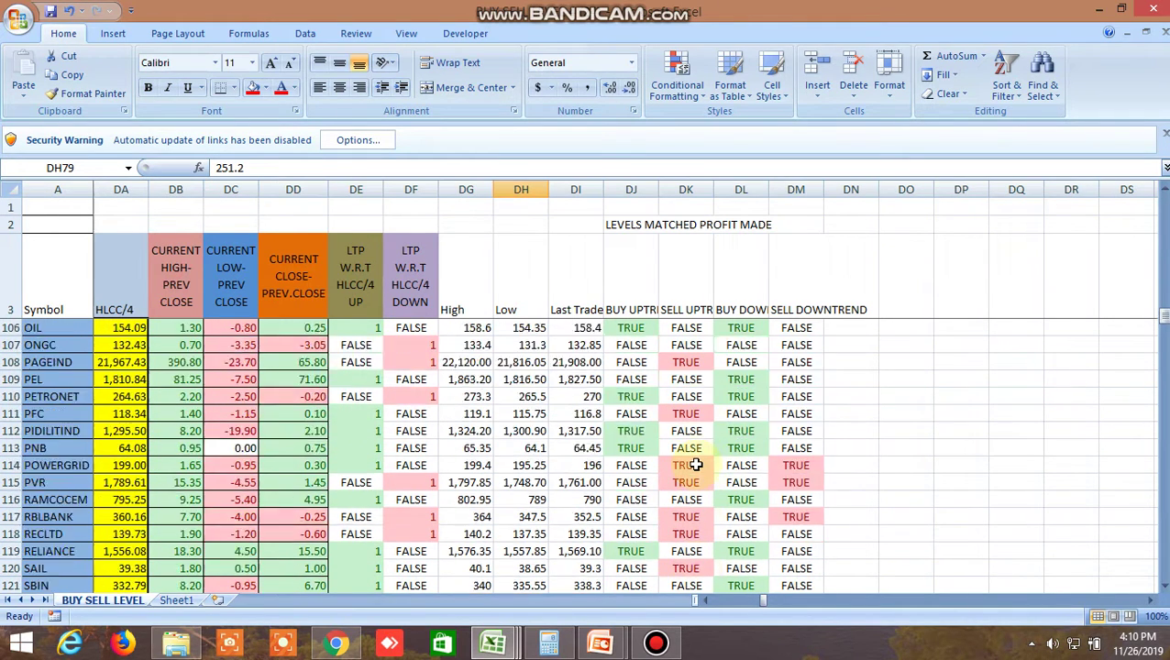
scroll(695, 464, up, 2)
scroll(696, 464, up, 4)
scroll(695, 465, up, 5)
scroll(733, 465, up, 1)
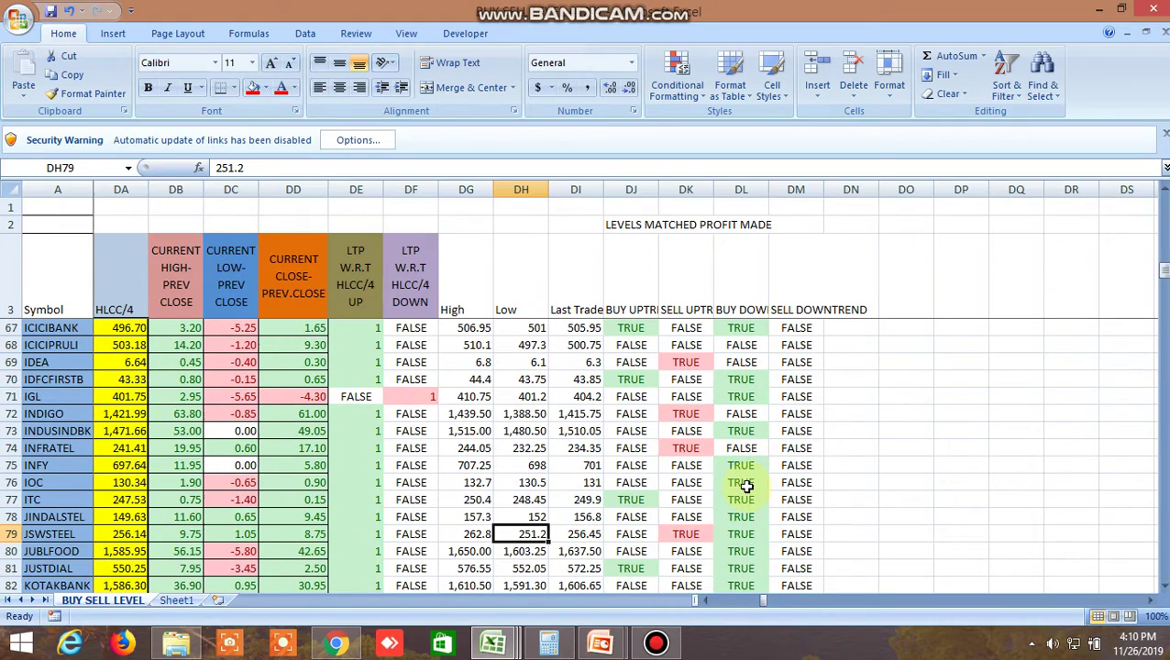
scroll(747, 486, up, 4)
scroll(733, 481, up, 4)
scroll(696, 468, up, 5)
scroll(671, 461, up, 2)
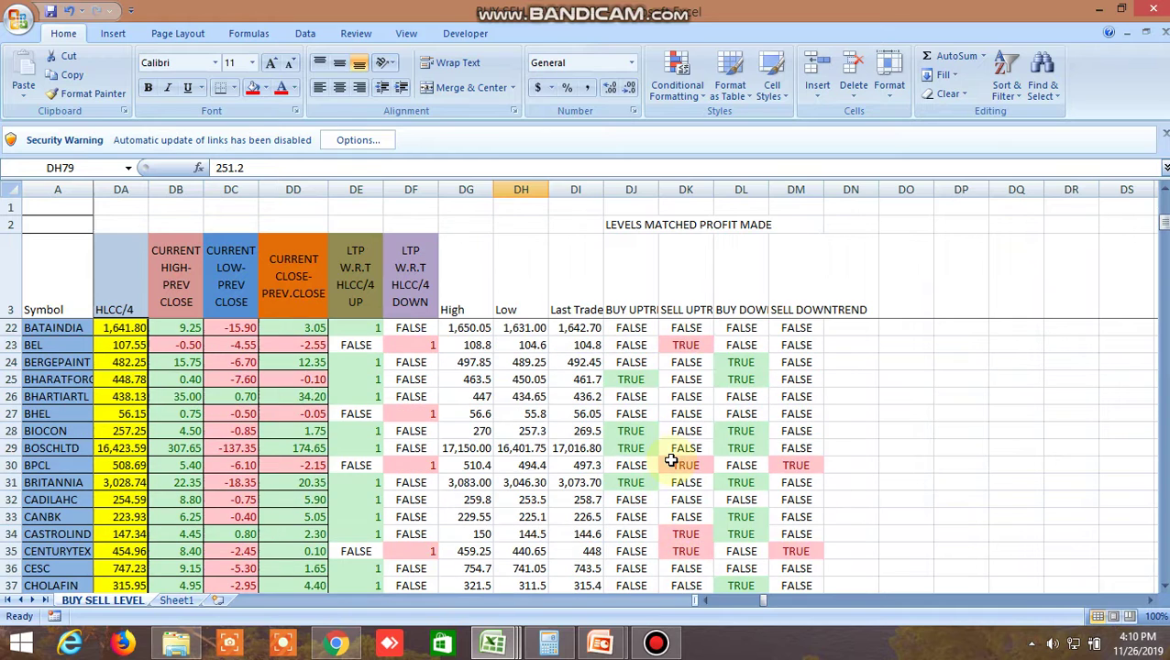
click(632, 381)
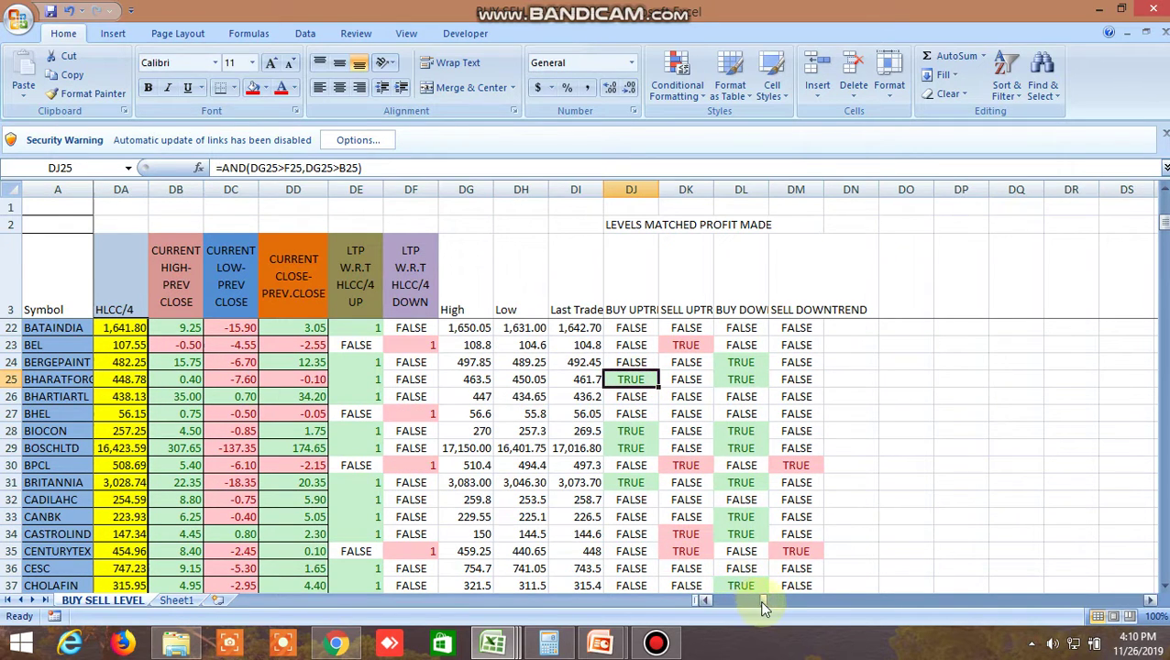
Compare BHARATFORG's uptrend buy-above level in F25 with its day's high in DG25
drag(760, 602, 761, 601)
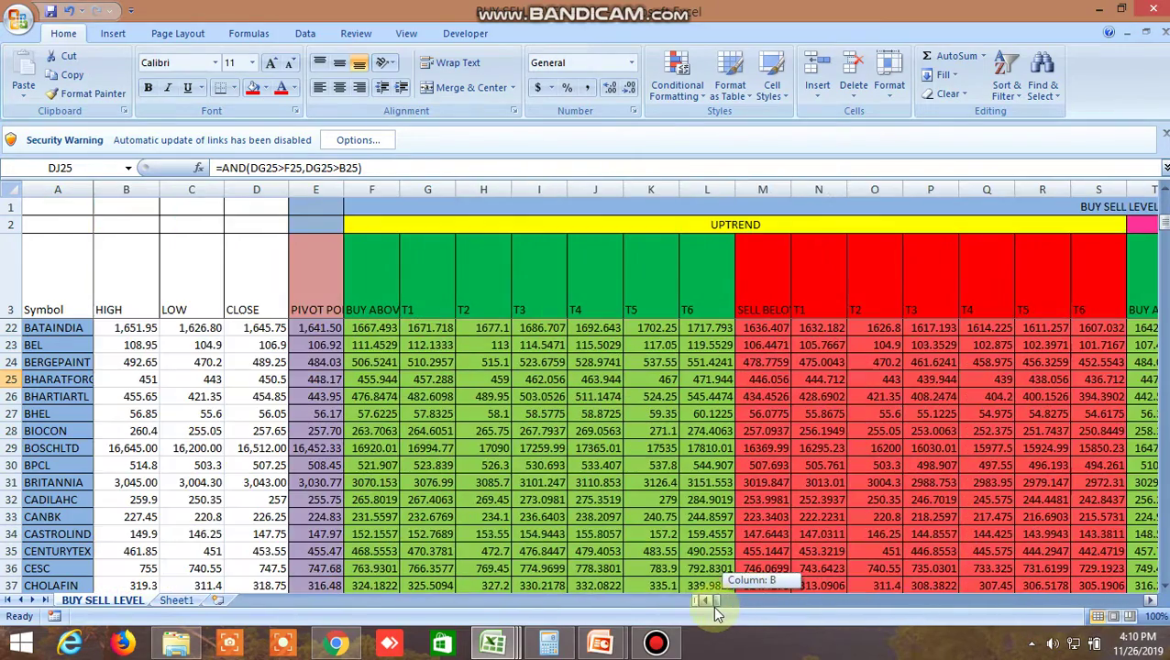
drag(761, 601, 708, 602)
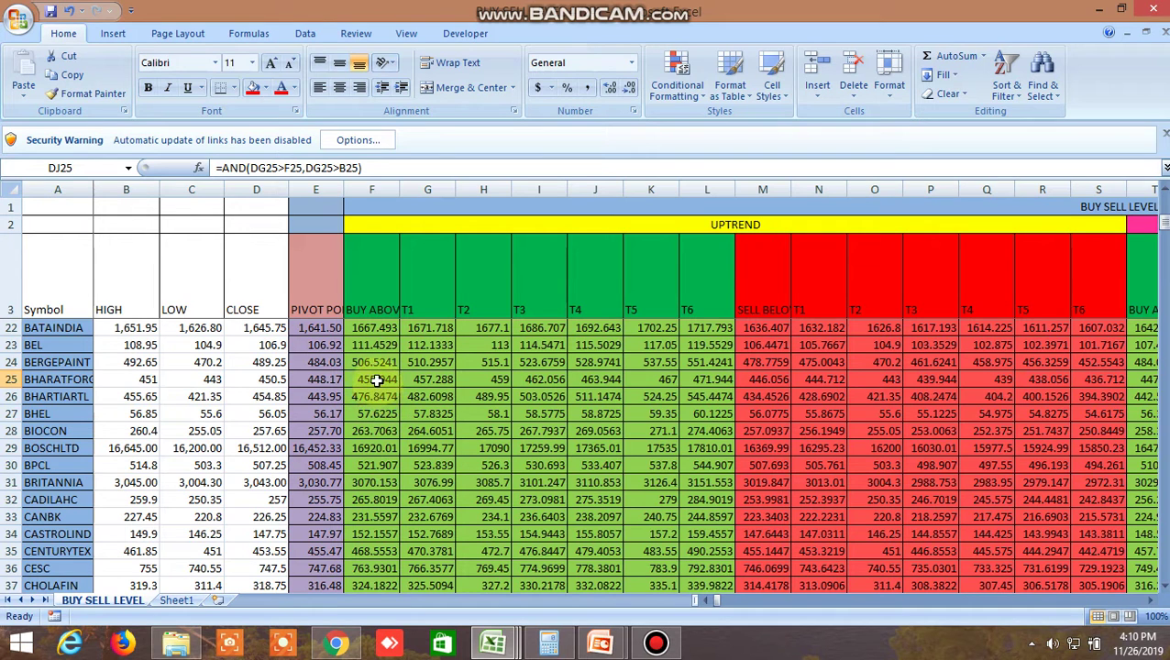
click(376, 379)
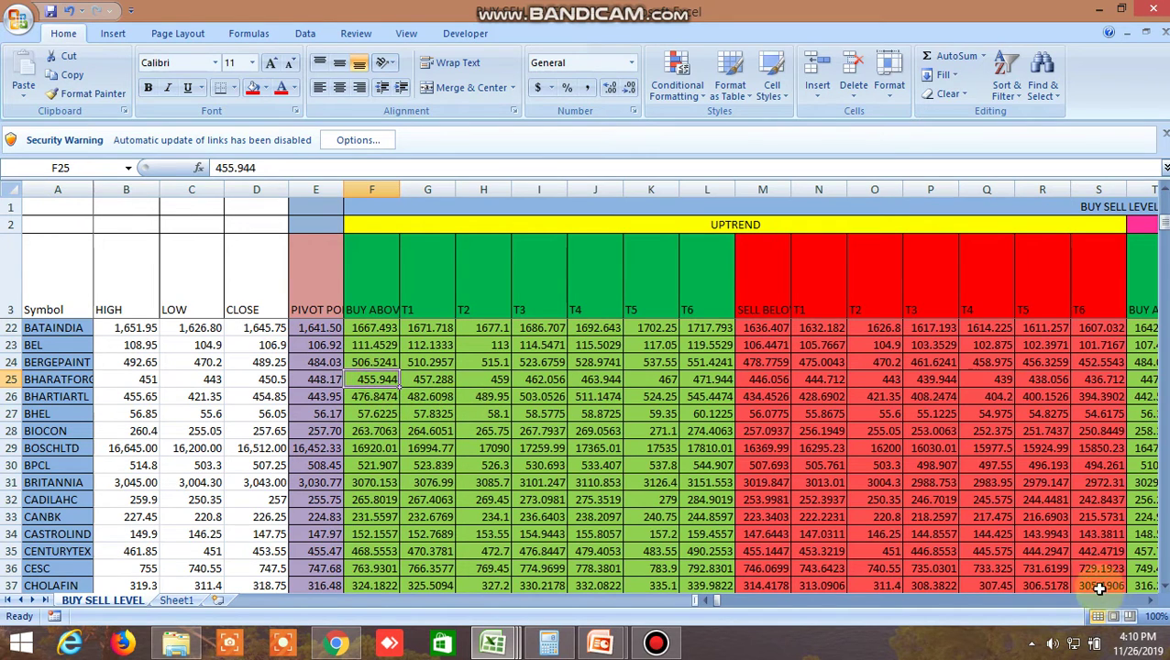
drag(1153, 606, 1153, 606)
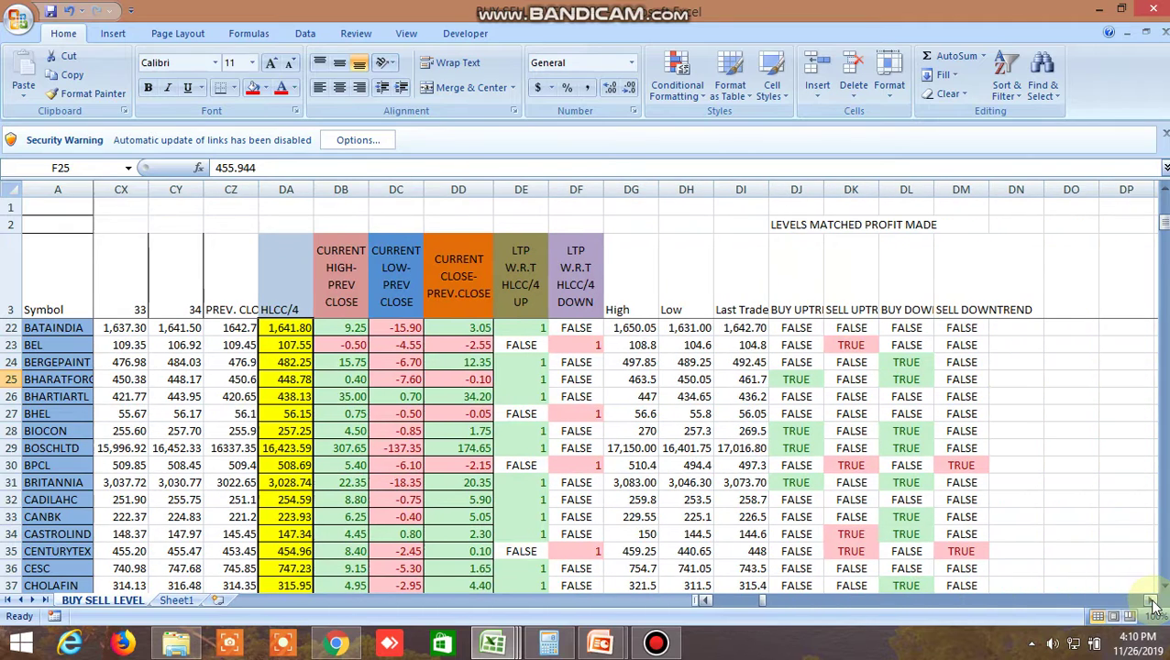
click(642, 380)
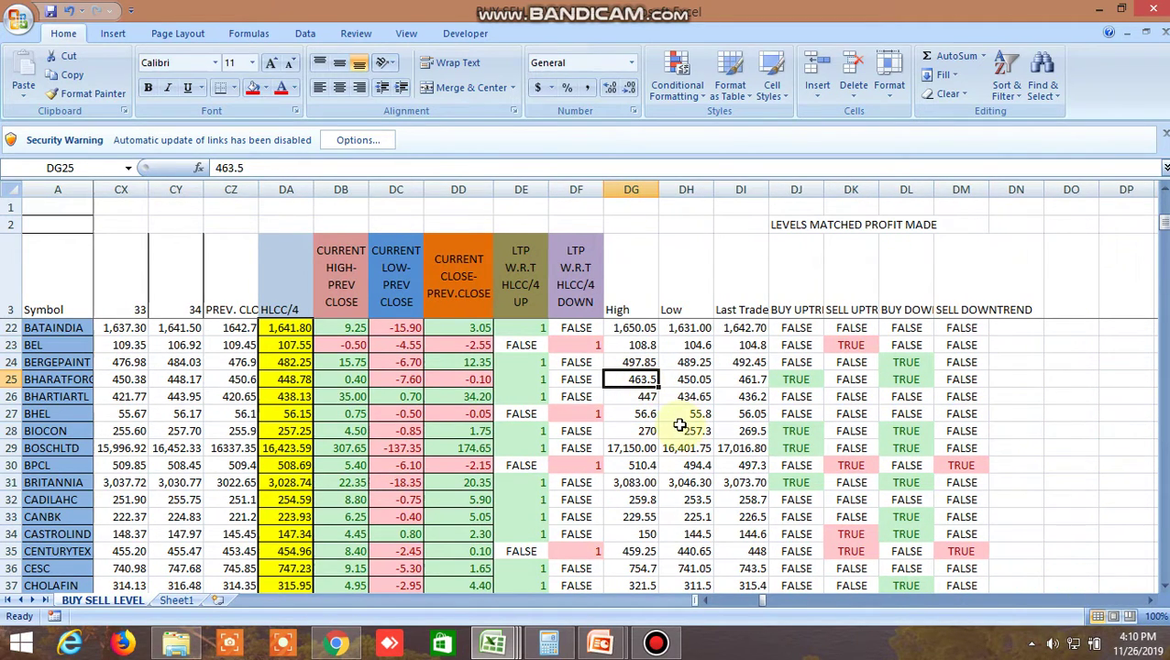
drag(762, 600, 710, 610)
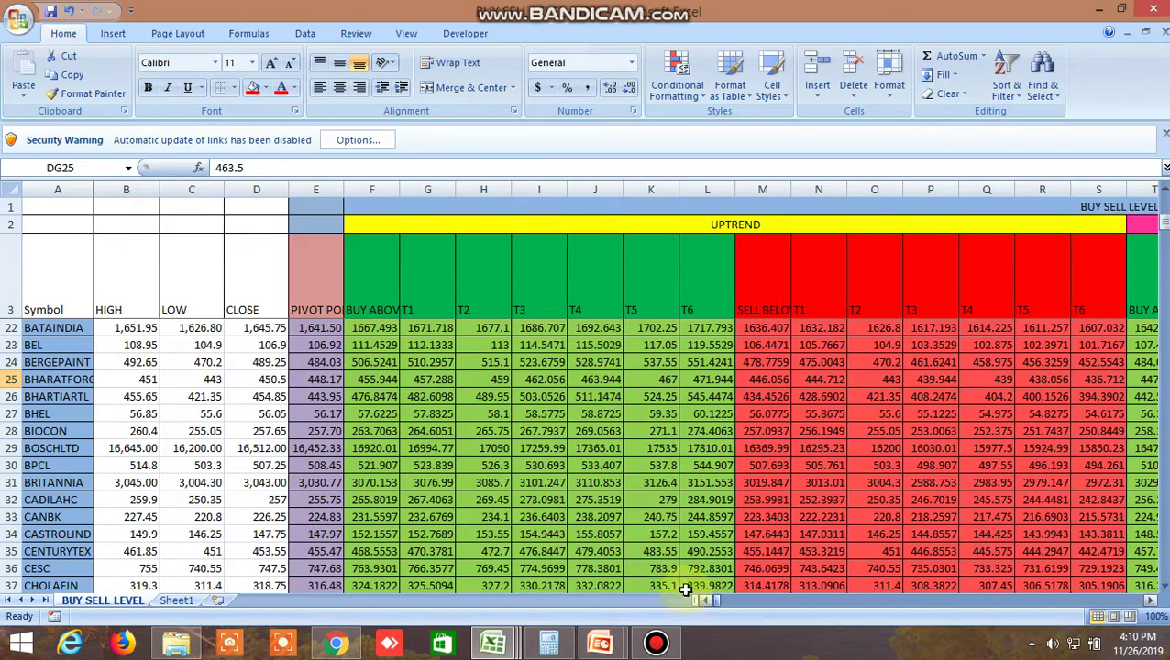
click(385, 380)
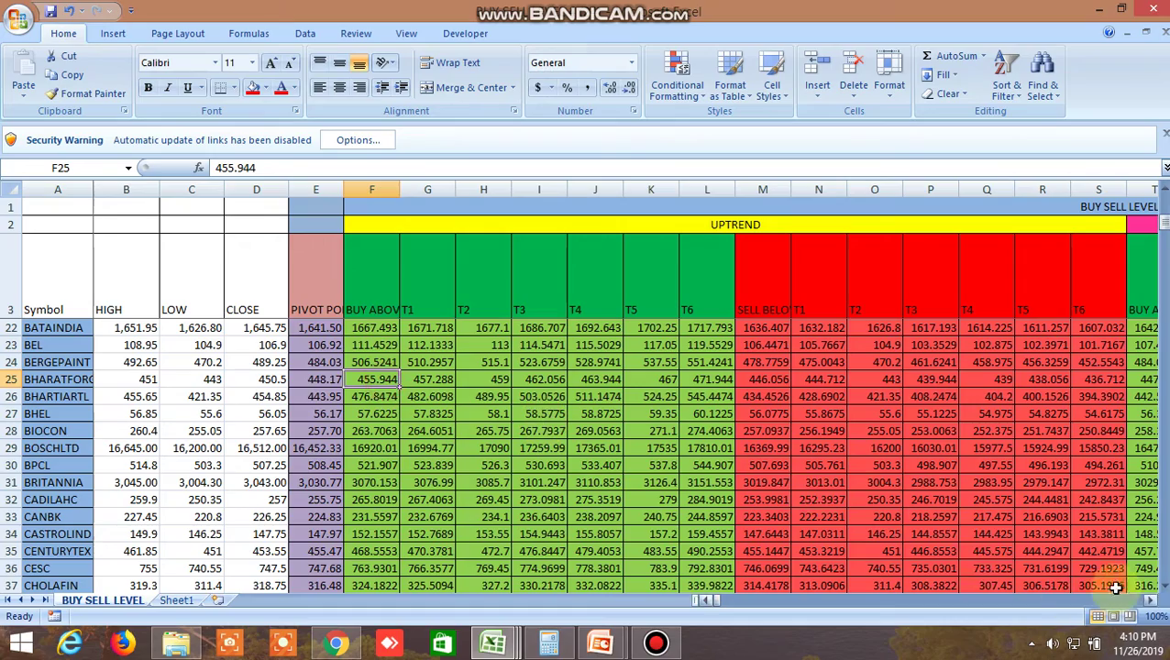
Recheck DJ25's TRUE result against DG25, then check BIOCON's DJ28 result against its 270 high
click(1148, 600)
drag(1148, 601, 1149, 603)
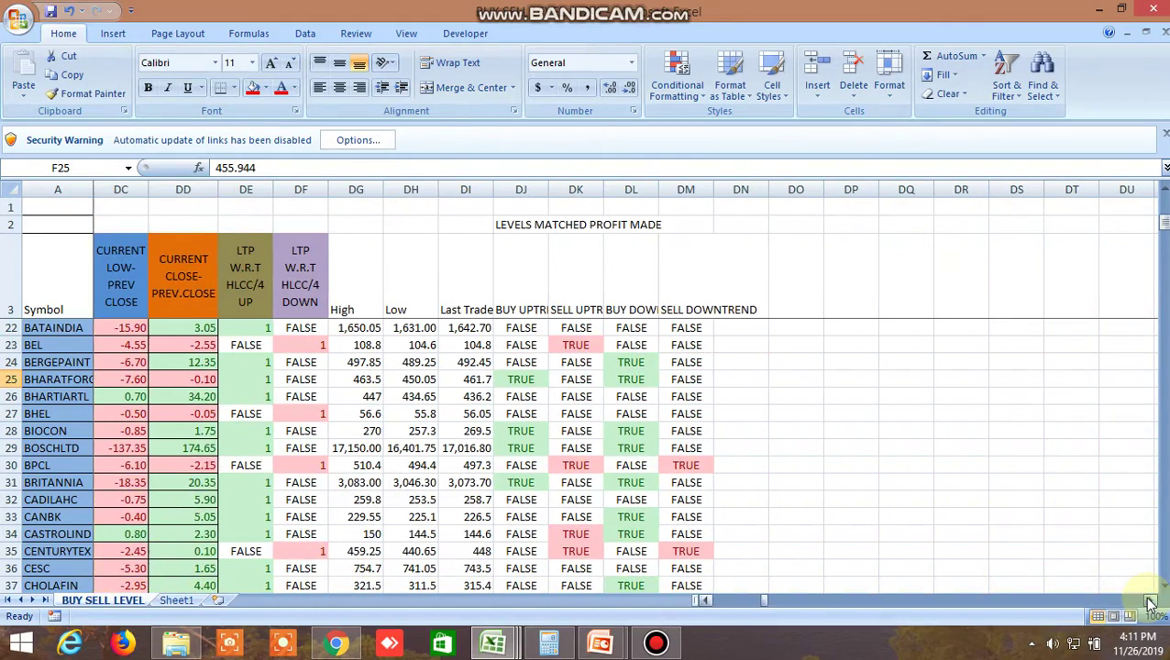
click(524, 379)
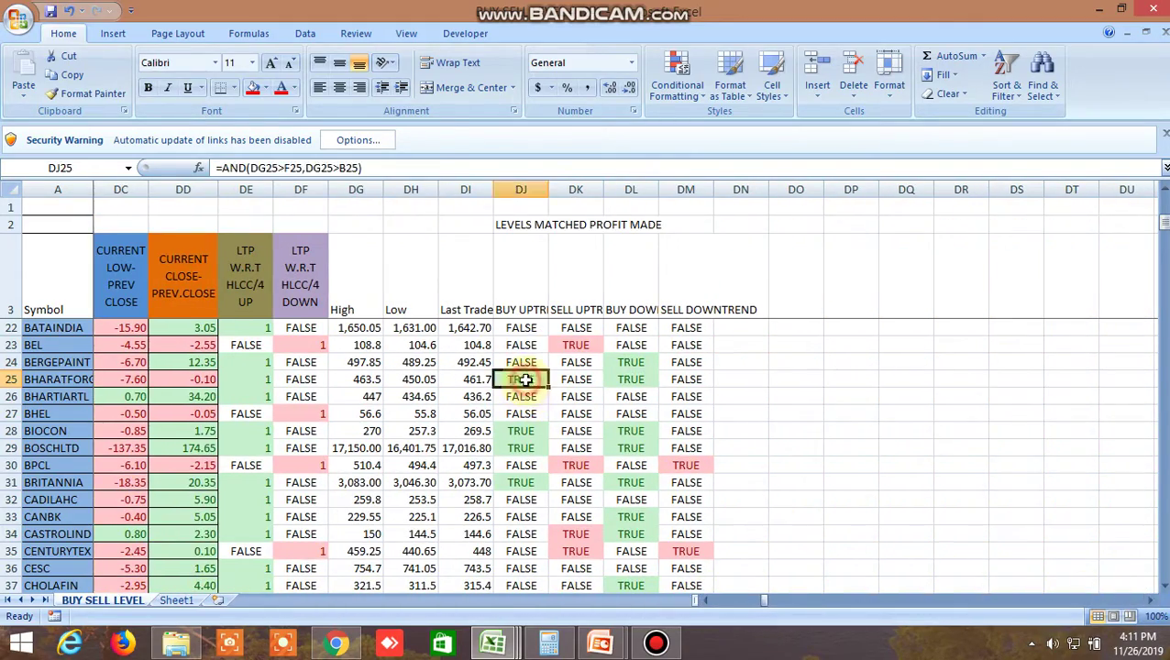
click(367, 381)
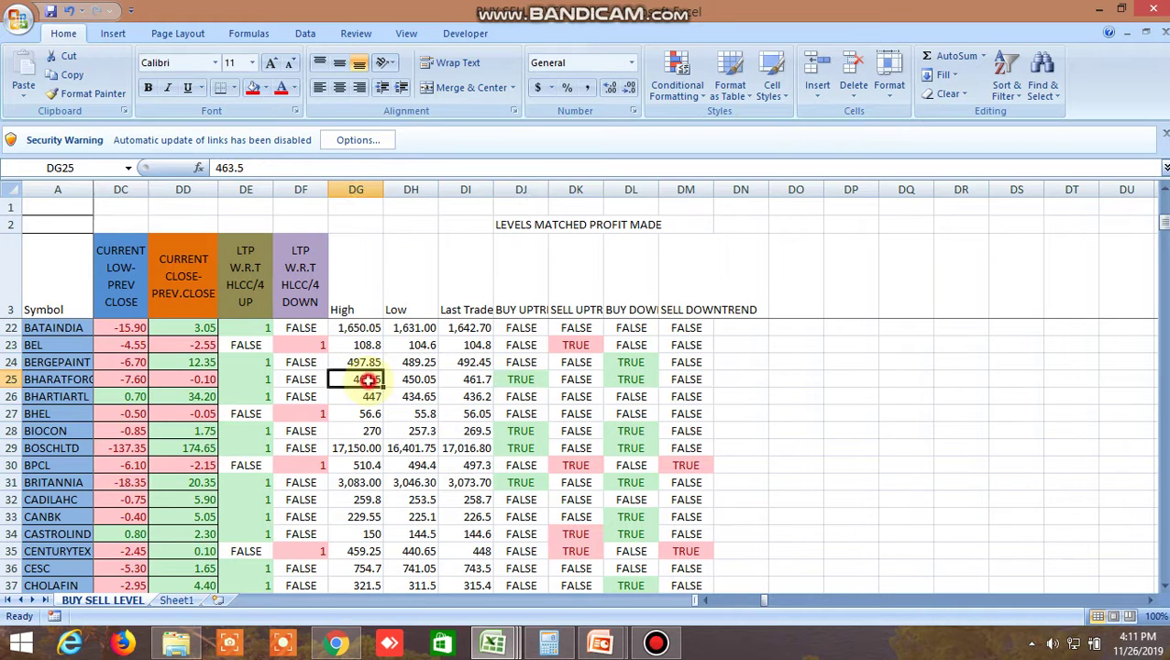
click(521, 379)
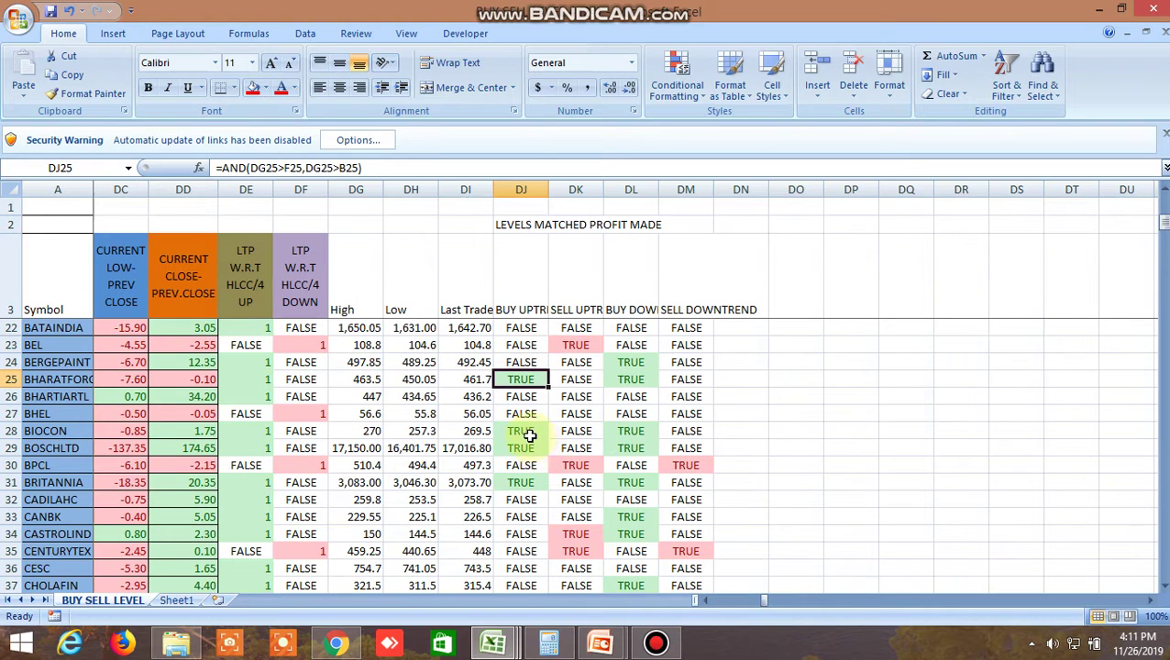
click(530, 434)
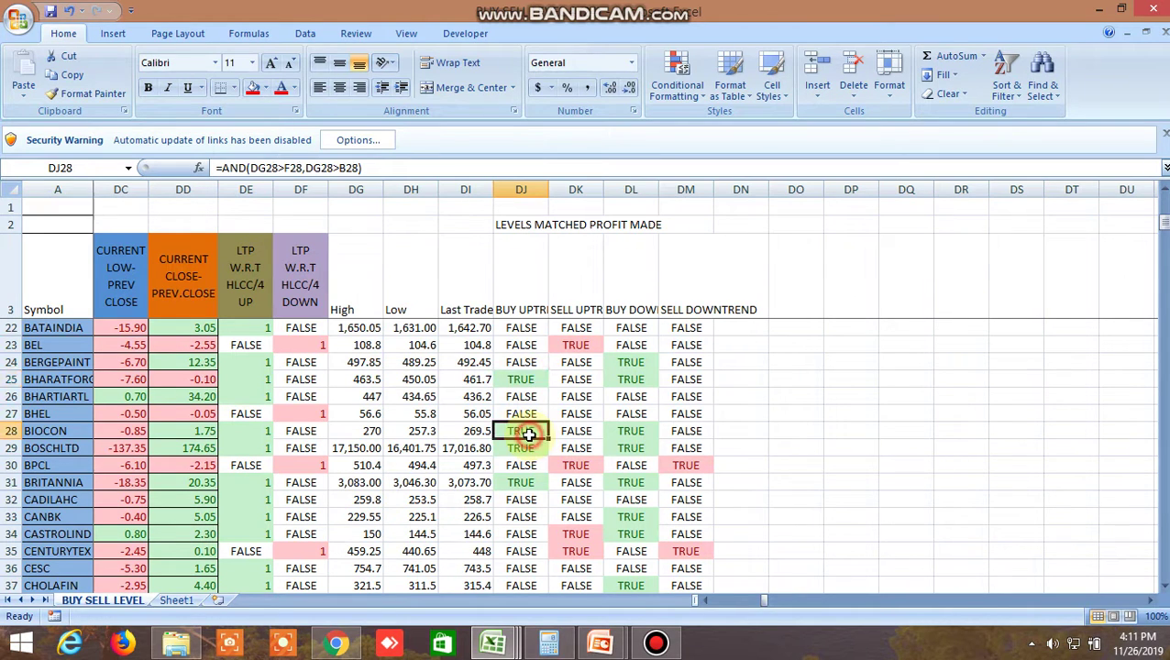
click(381, 432)
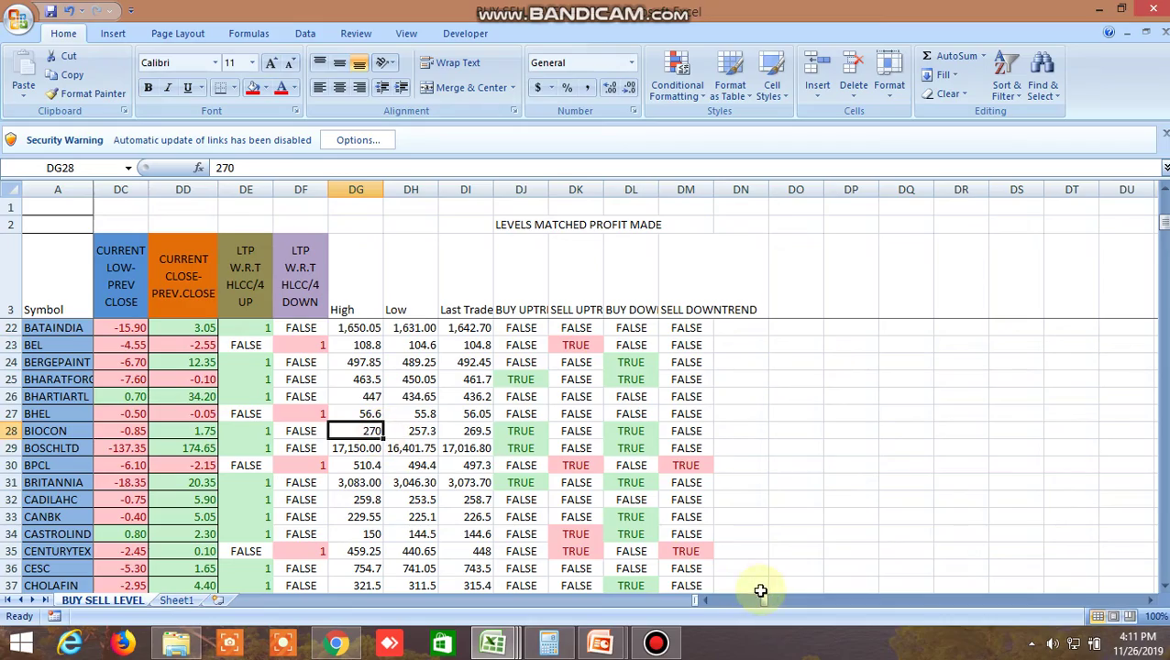
drag(765, 602, 769, 601)
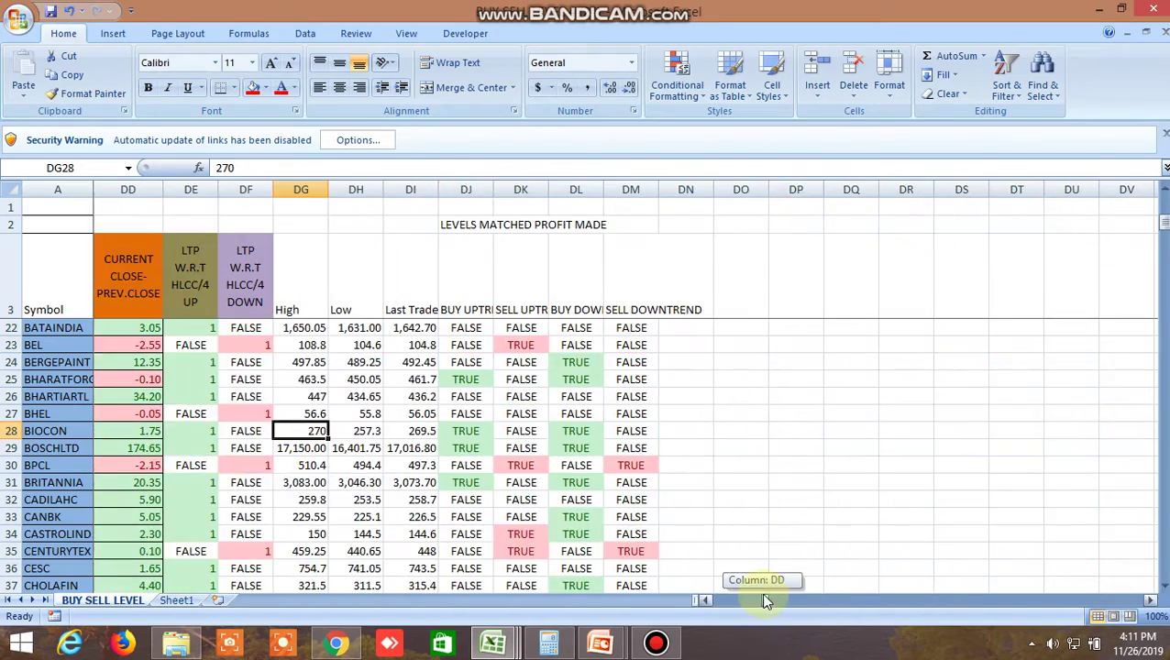
Scroll down to row 142 and inspect UJJIVAN's buy-uptrend AND formula in DJ142
drag(770, 600, 761, 601)
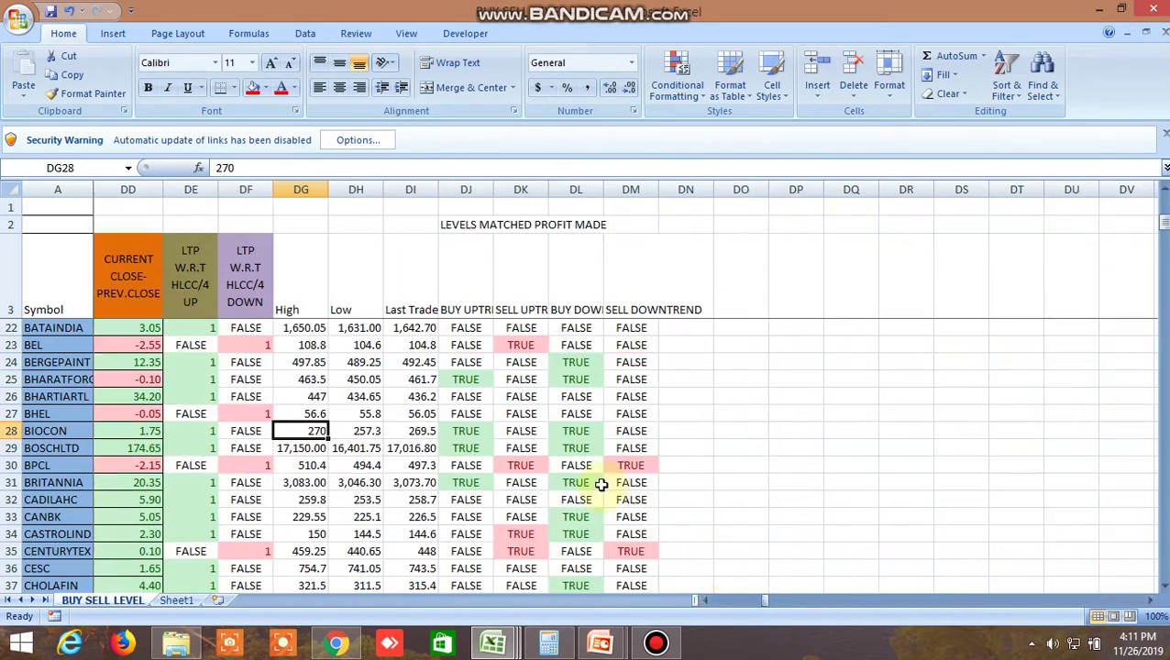
scroll(599, 484, down, 7)
scroll(599, 484, down, 7)
scroll(598, 484, down, 8)
scroll(598, 484, down, 8)
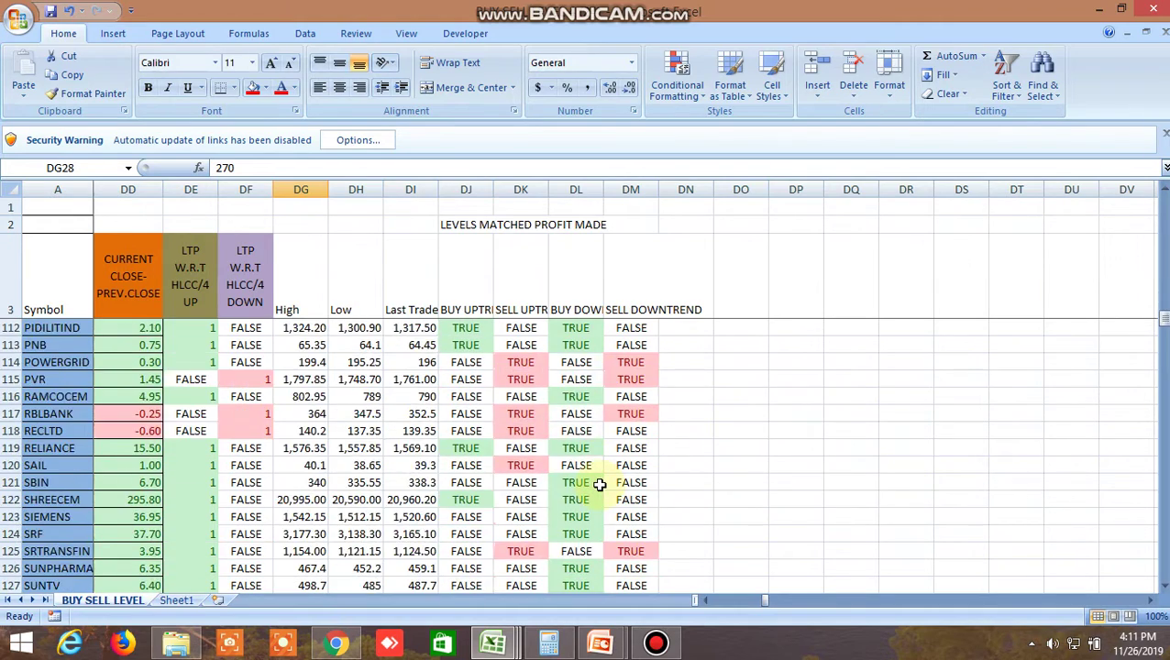
scroll(599, 484, down, 5)
scroll(573, 511, down, 2)
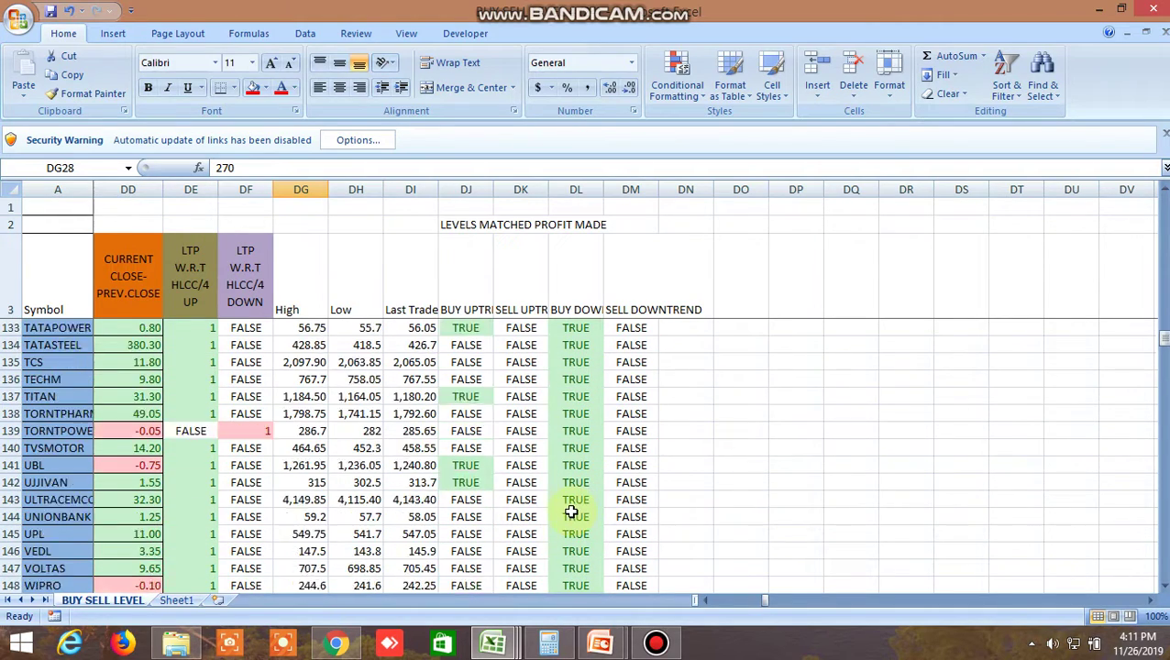
scroll(507, 469, down, 1)
click(474, 429)
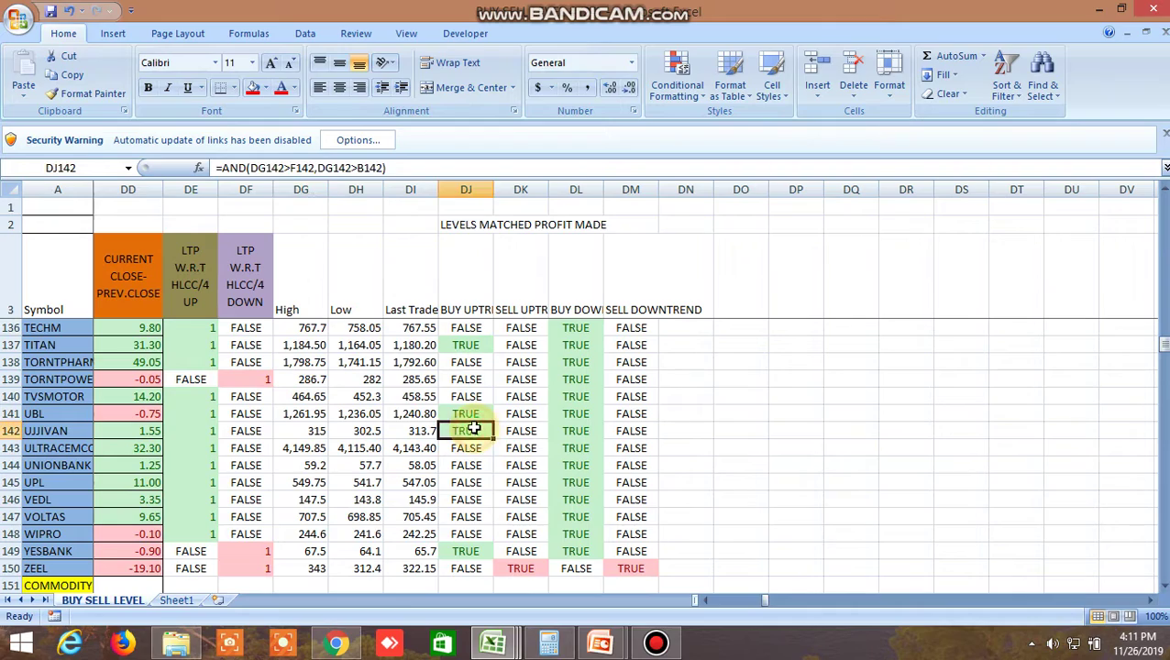
Compare UJJIVAN's 315 high in DG142 with its 314.8693 buy-above level in F142
click(303, 429)
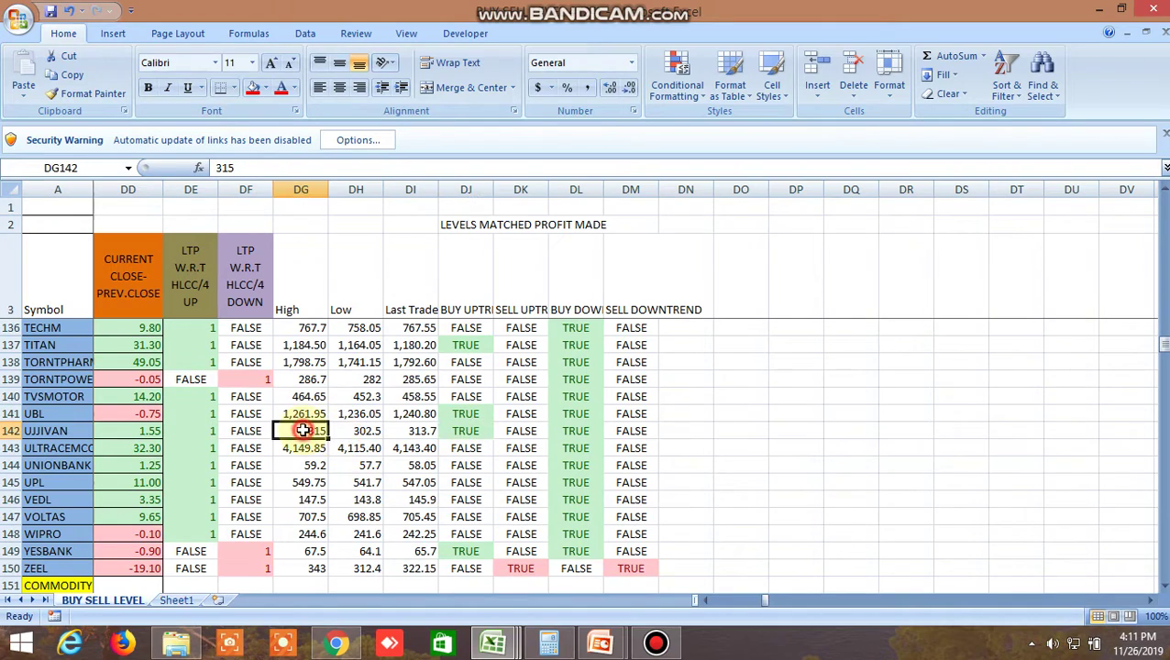
drag(767, 602, 716, 599)
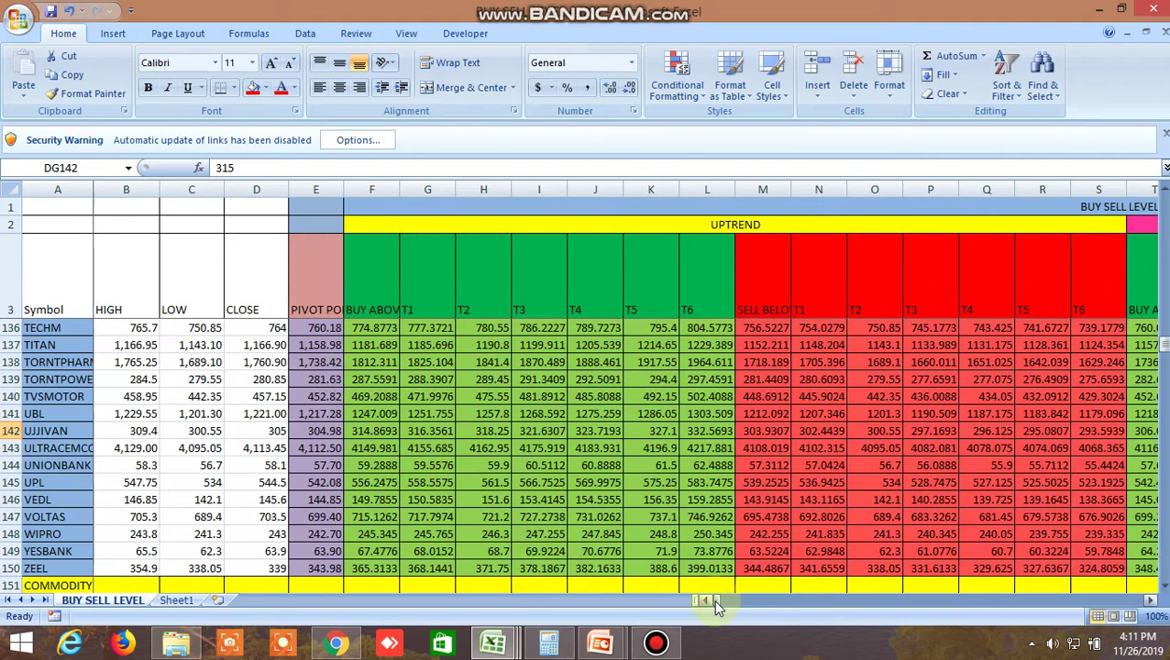
click(374, 429)
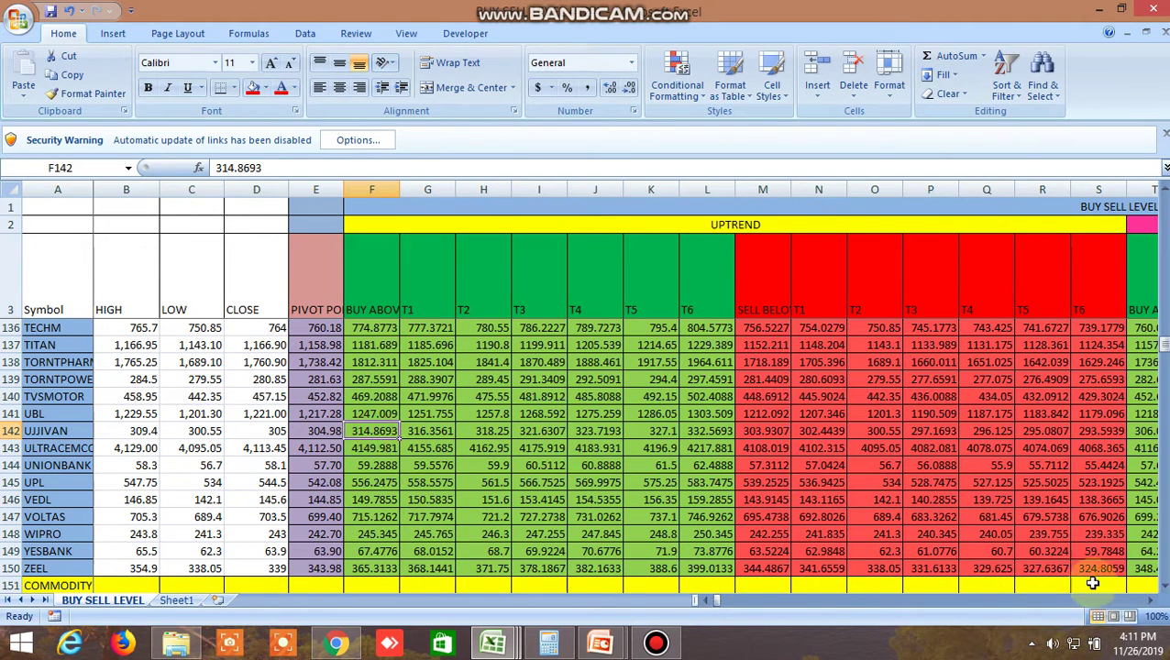
drag(1150, 603, 1149, 603)
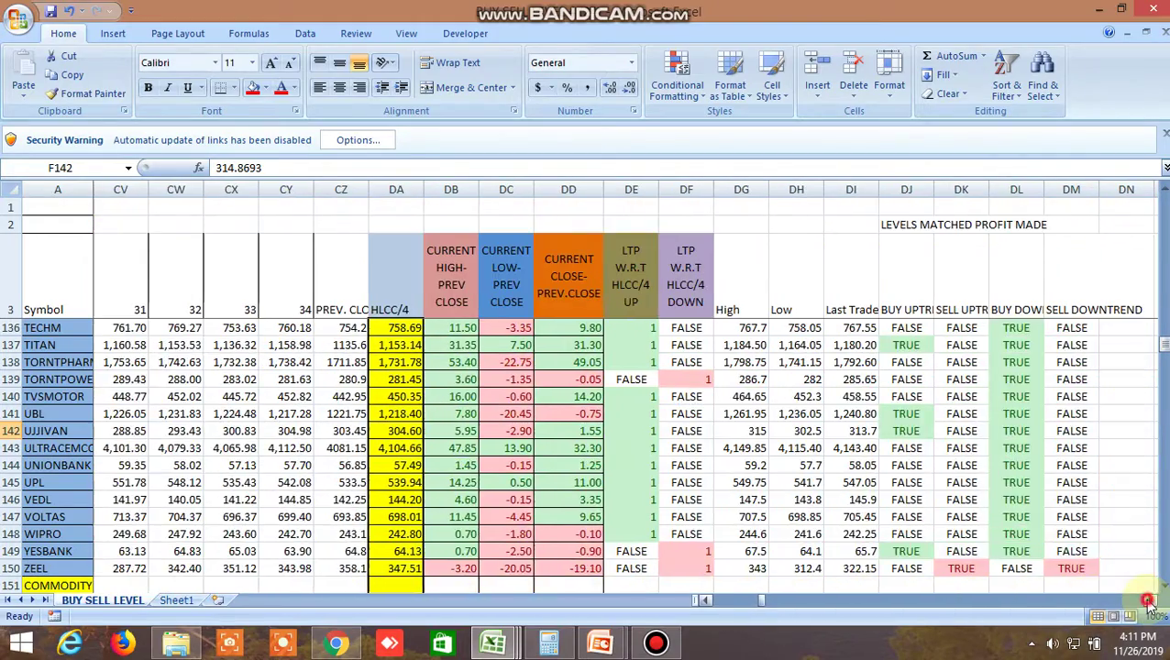
Read the BANKNIFTY FUT and nifty fut buy-above levels, 31383.34 and 12034.65, in T162 and T163
drag(1150, 603, 1150, 603)
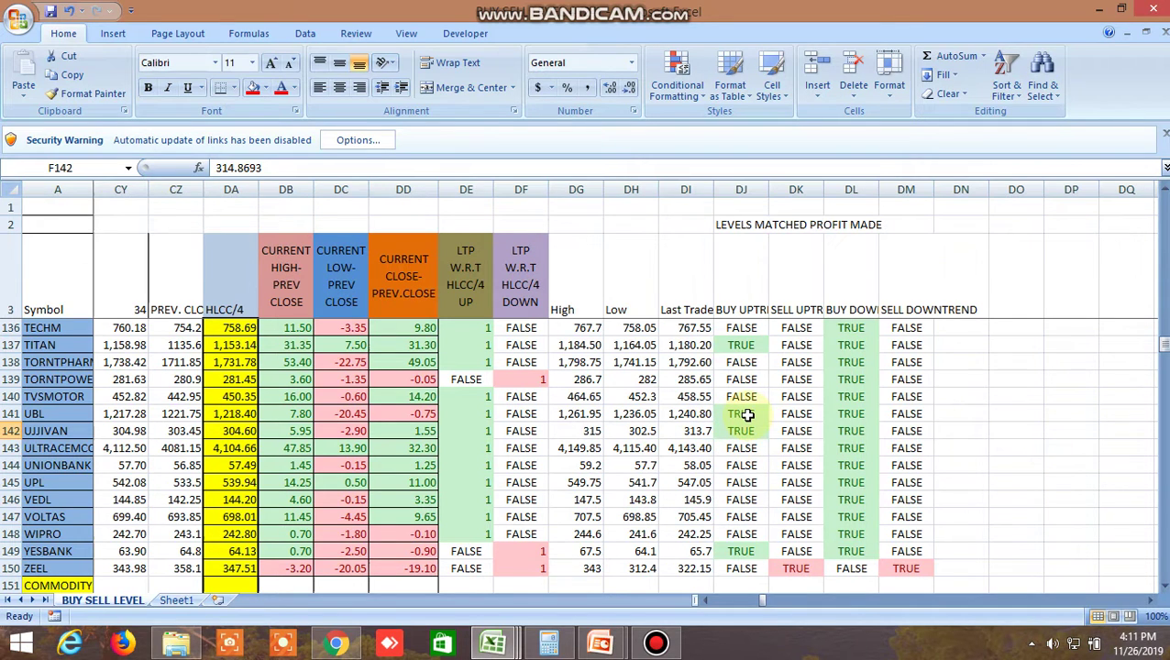
scroll(794, 501, down, 1)
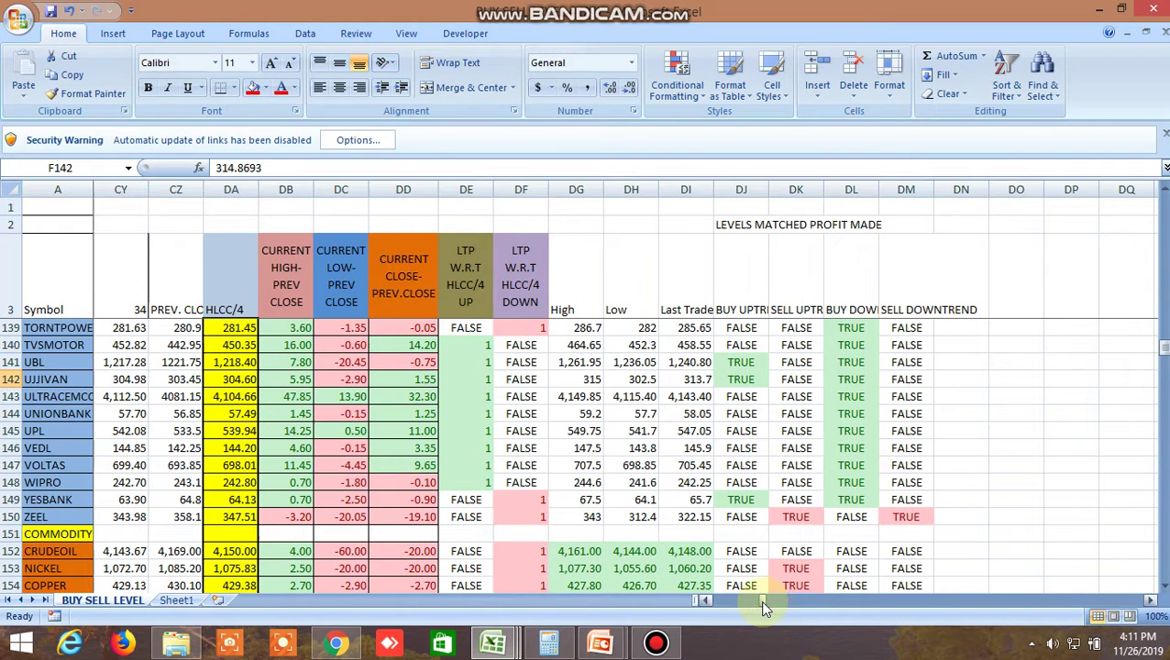
scroll(759, 596, down, 2)
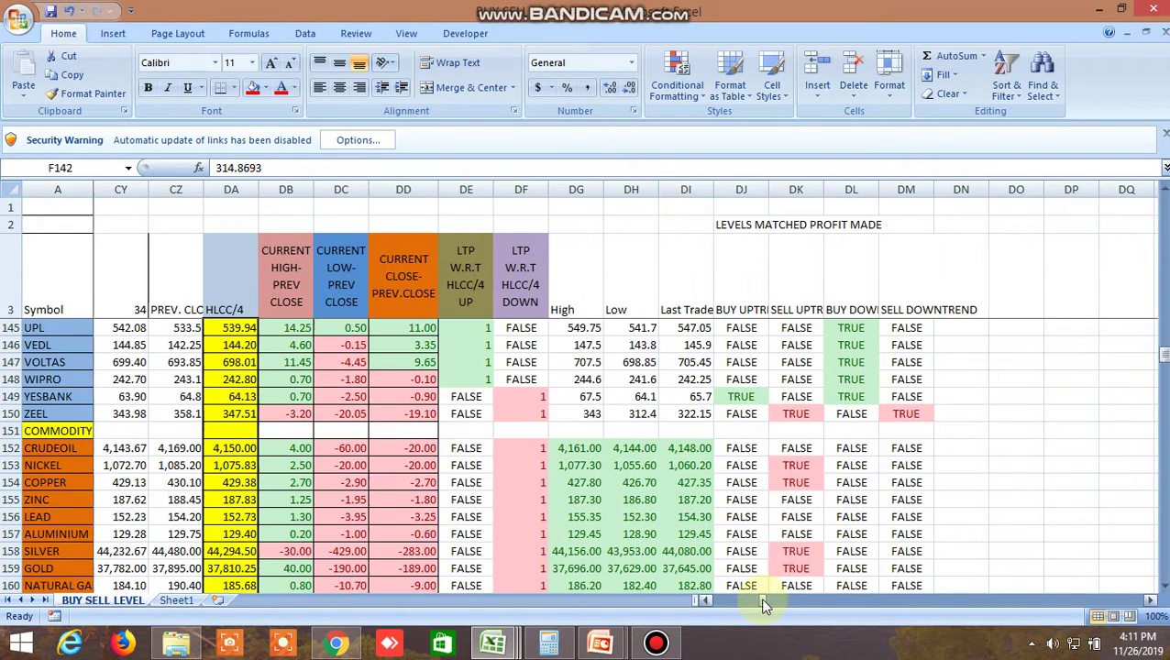
scroll(759, 597, down, 1)
scroll(793, 461, down, 1)
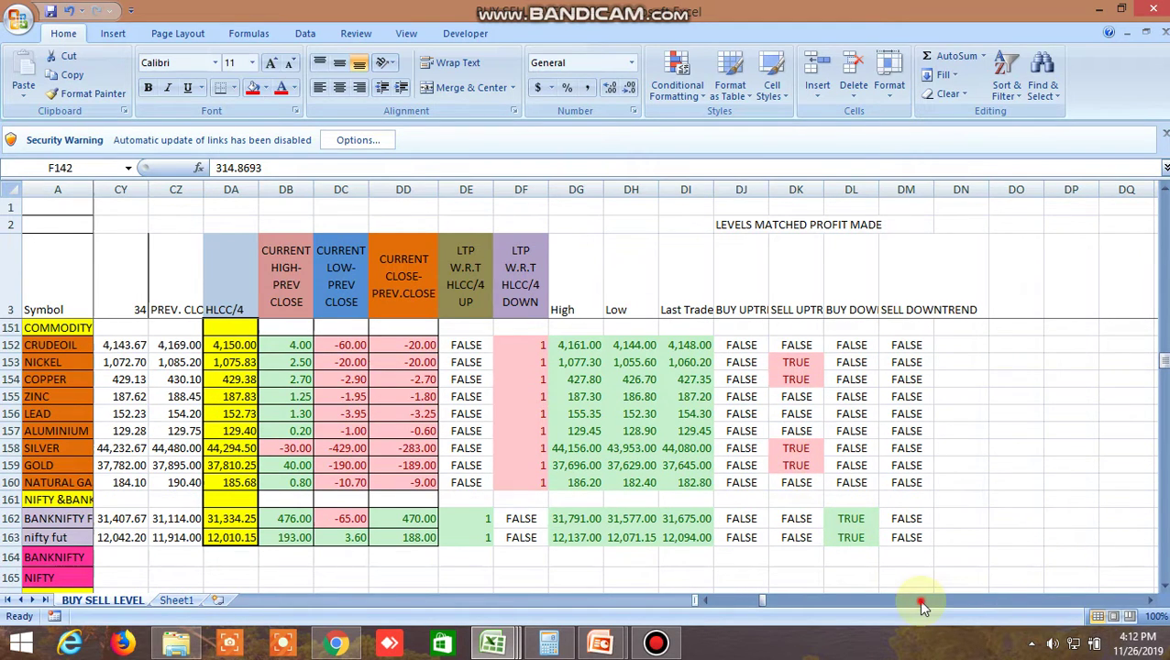
scroll(918, 598, down, 2)
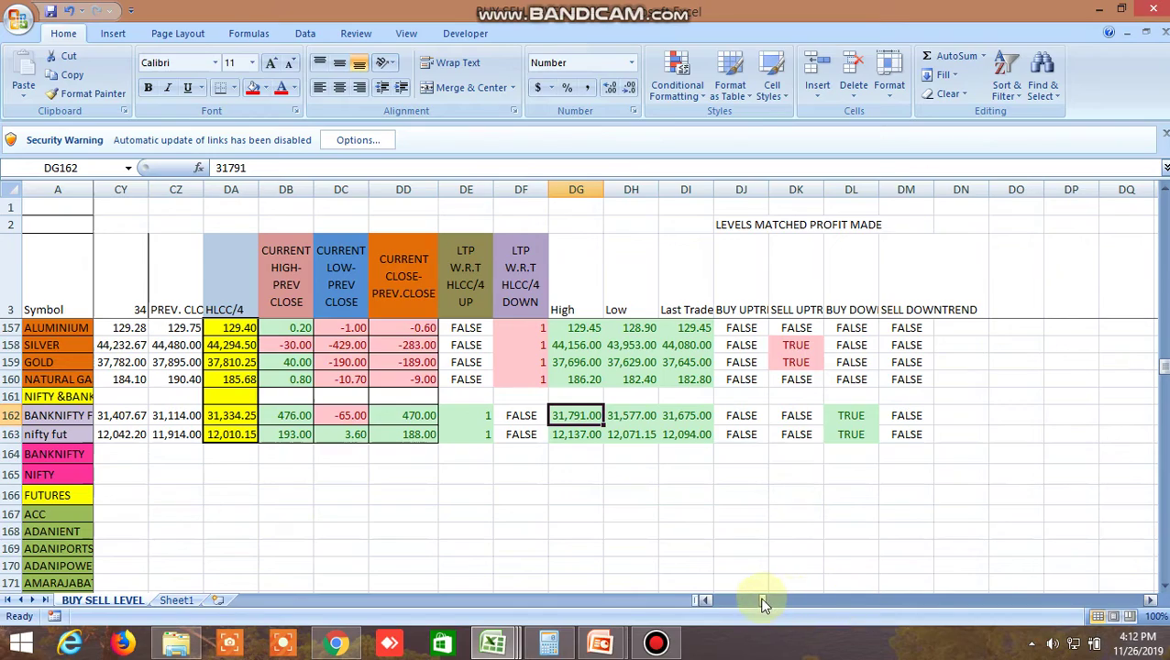
drag(760, 601, 720, 607)
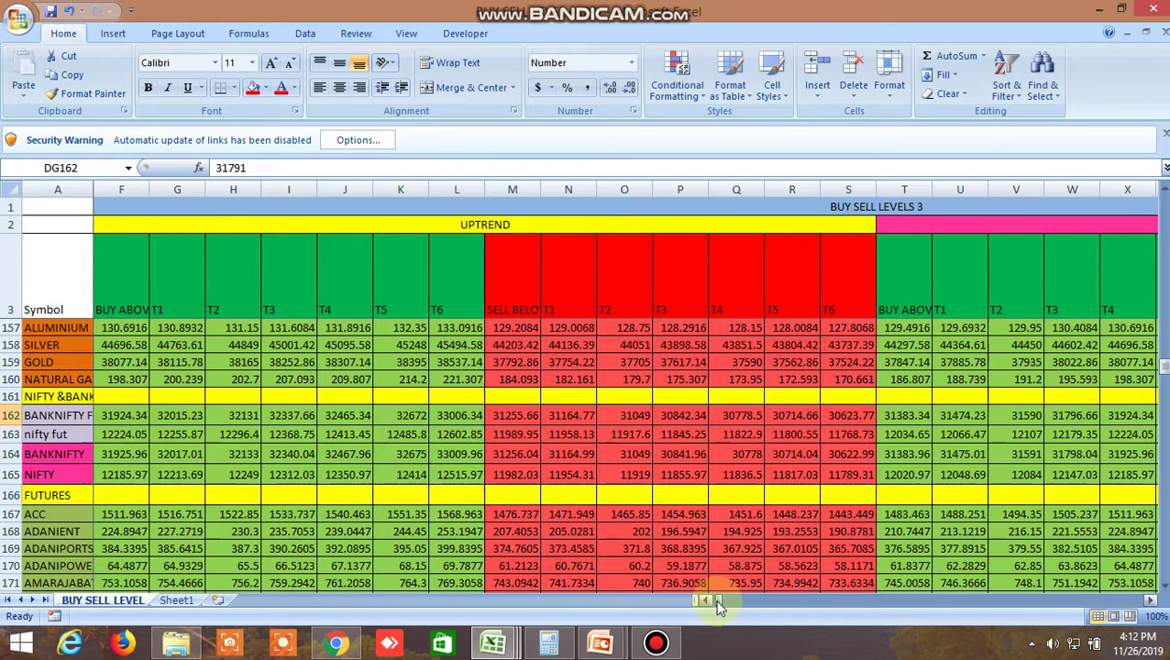
click(914, 417)
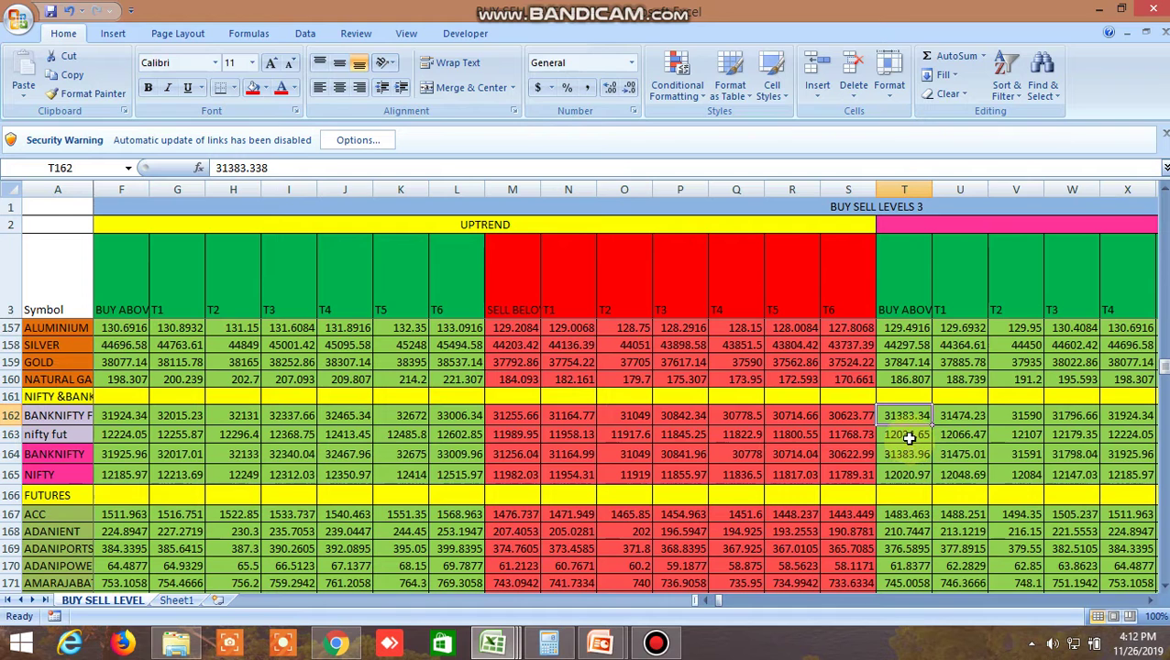
click(909, 438)
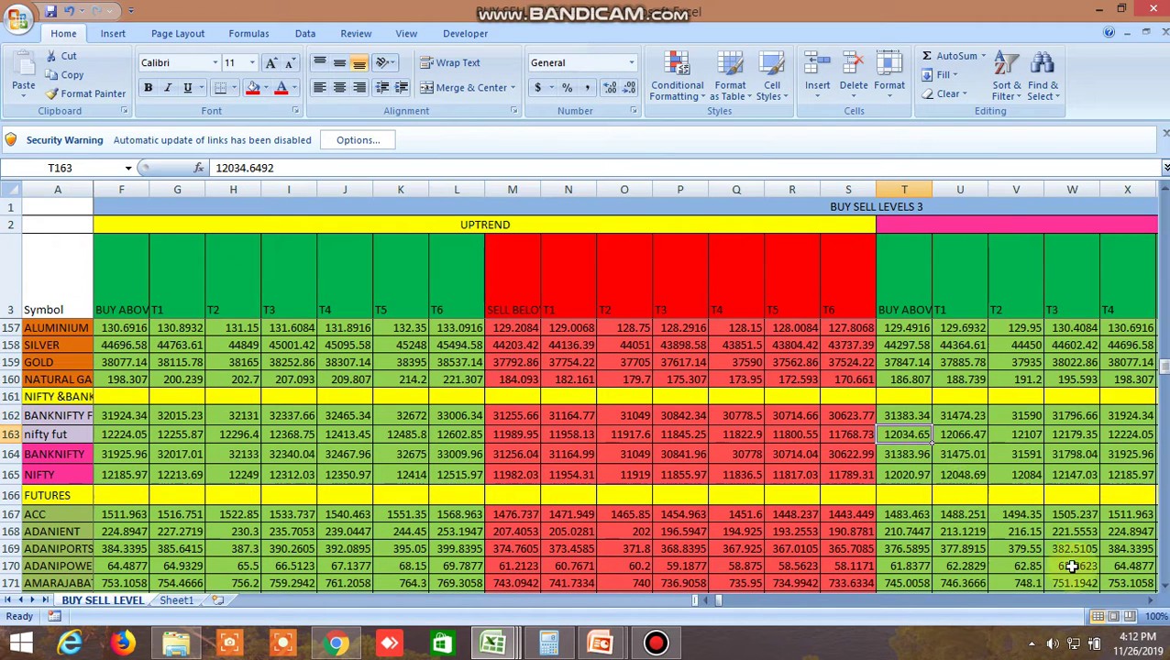
click(1153, 605)
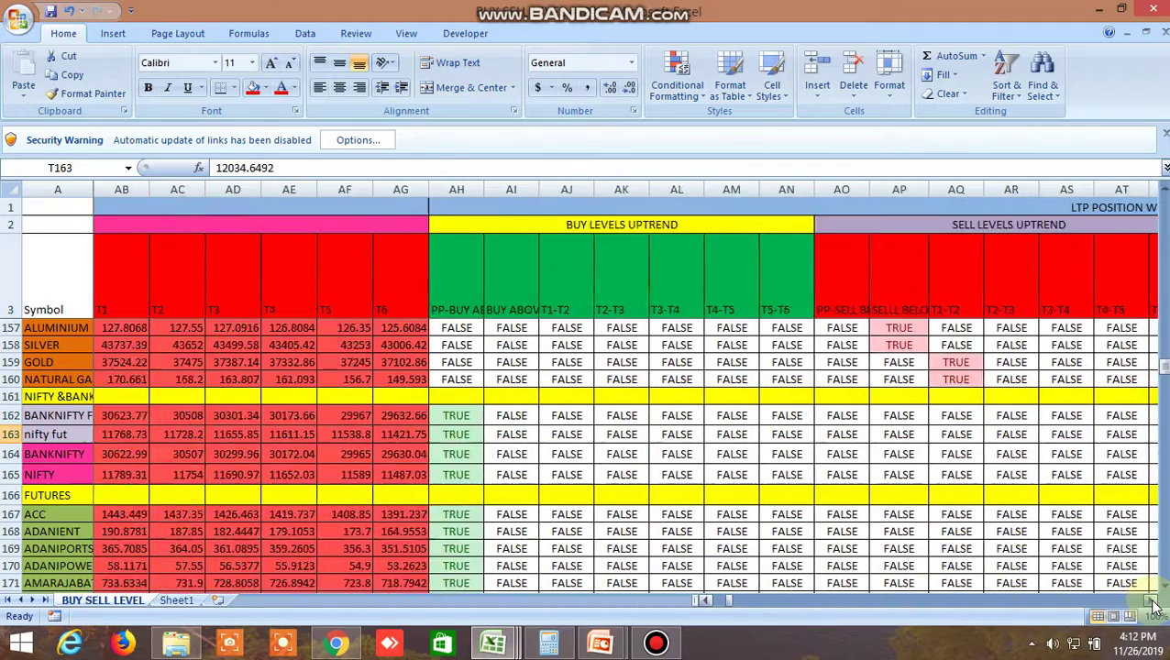
Scroll down to row 314 and read the bnf 31500 CE option's High of 369.7 in DG314
drag(1153, 605, 1153, 605)
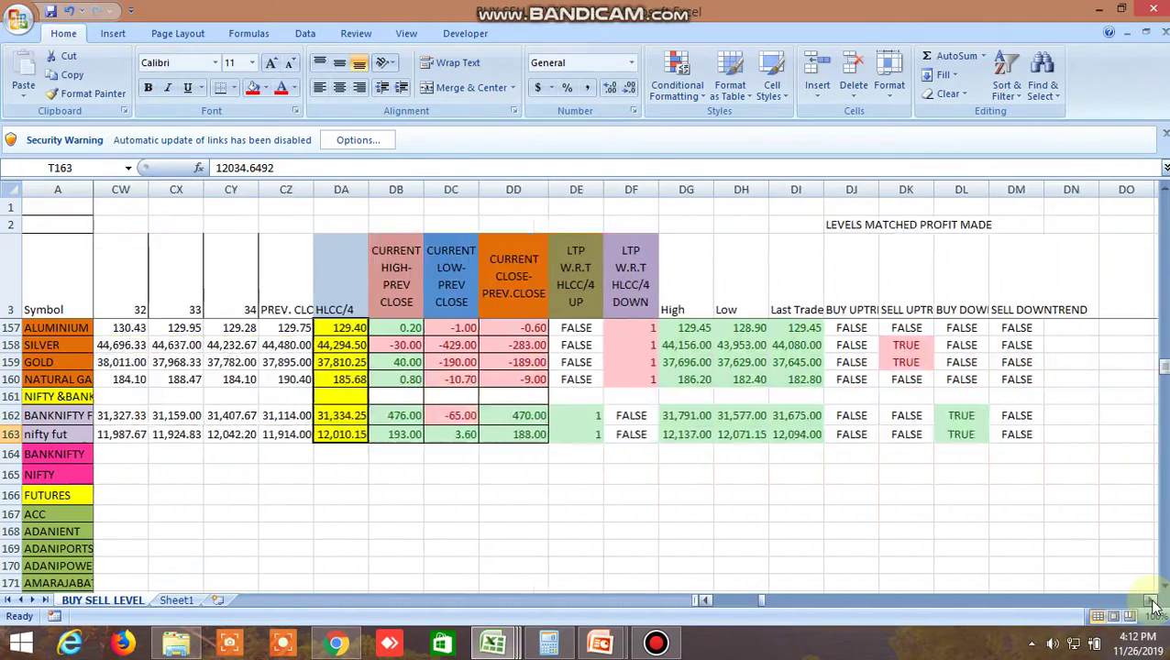
scroll(699, 501, down, 5)
scroll(700, 501, down, 9)
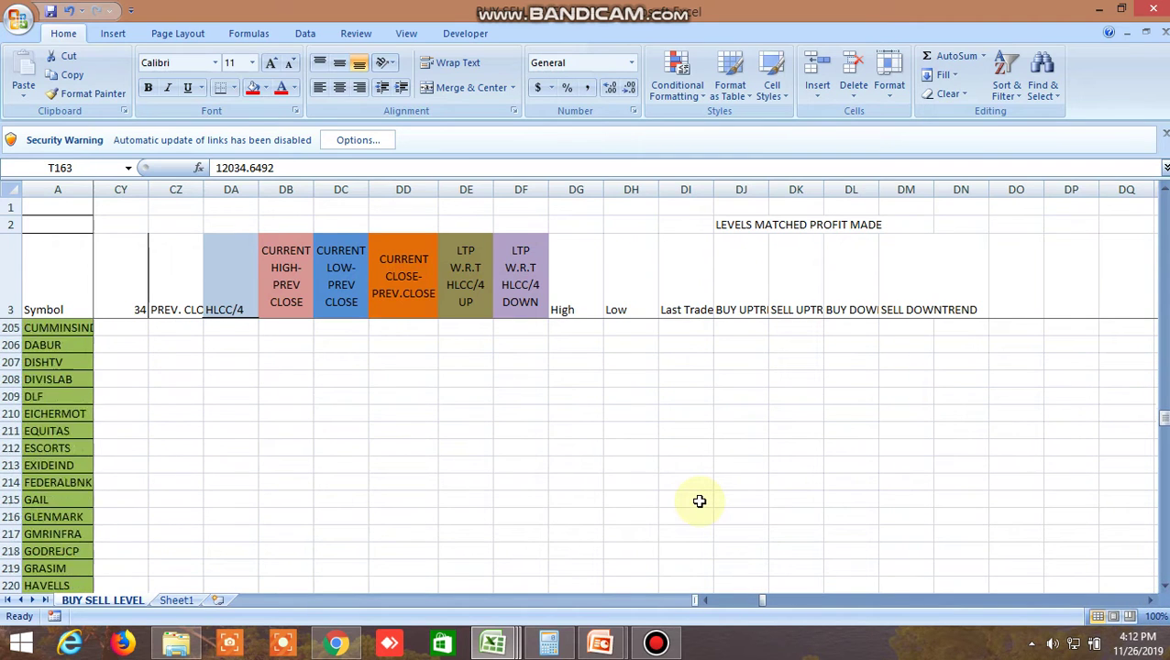
scroll(699, 501, down, 13)
scroll(699, 500, down, 7)
scroll(700, 501, down, 17)
scroll(699, 501, down, 3)
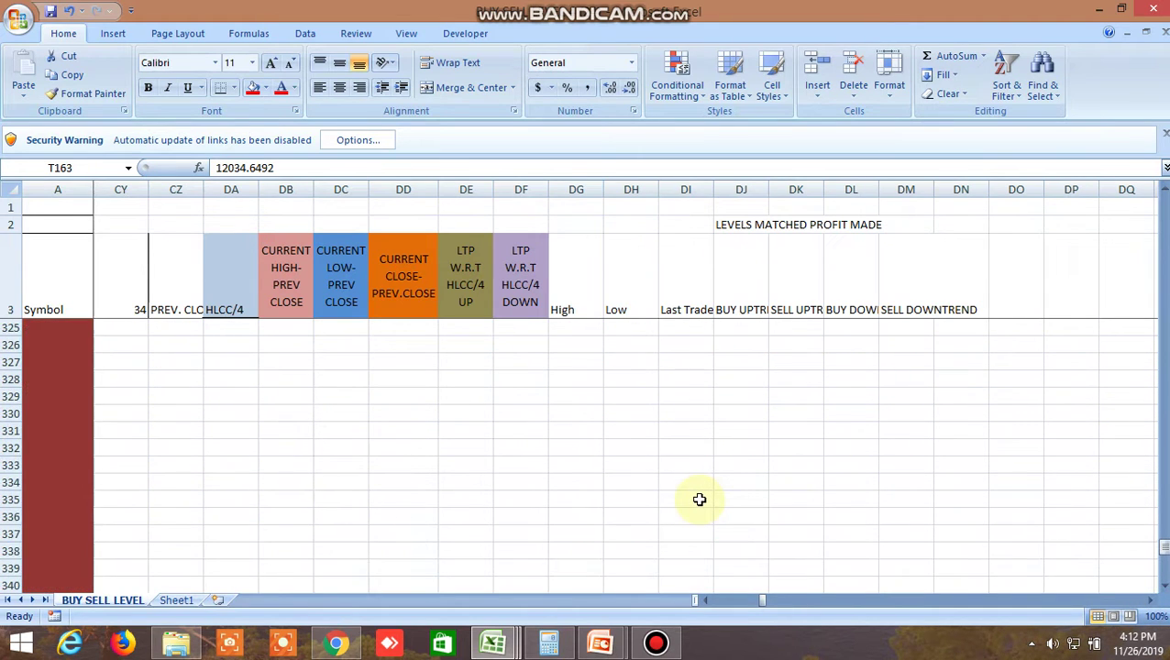
scroll(699, 499, up, 2)
scroll(699, 499, up, 1)
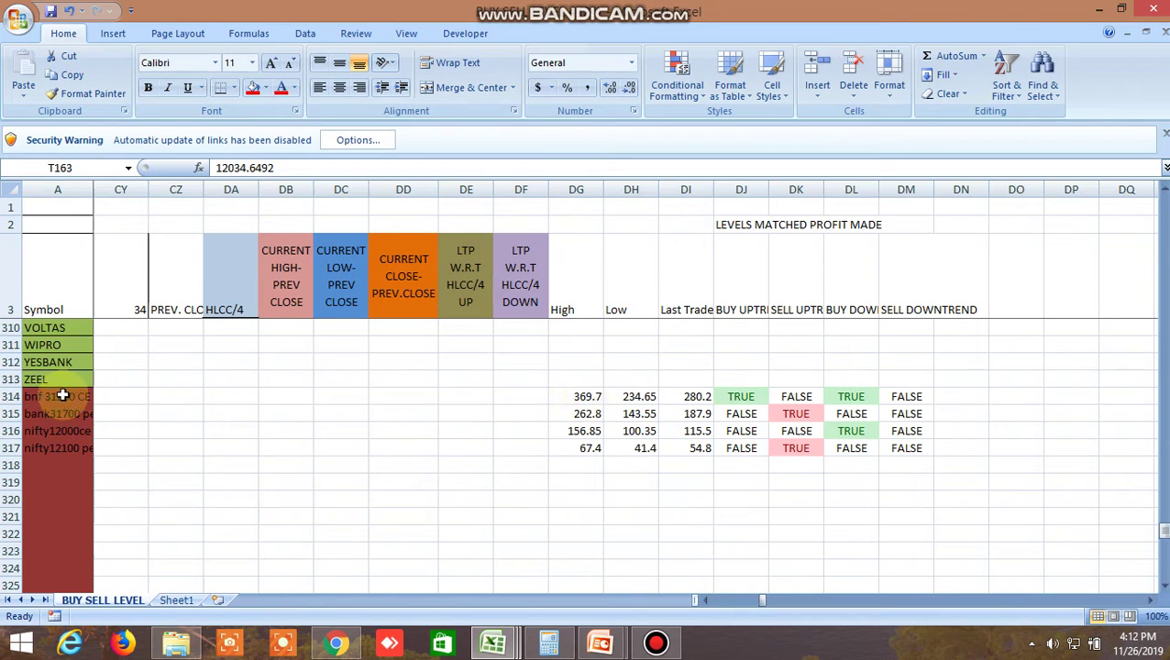
click(587, 394)
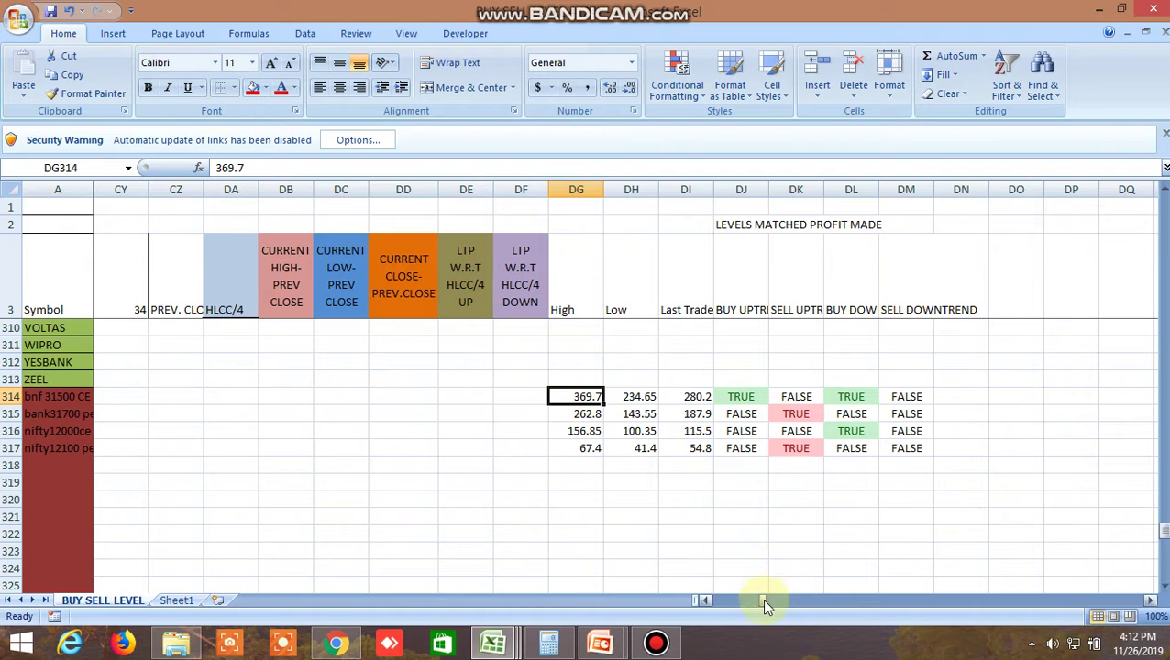
Check bnf 31500 CE's high, low, 239 close and 355.3354 buy-above level, then the next option's 130 high
drag(765, 601, 707, 609)
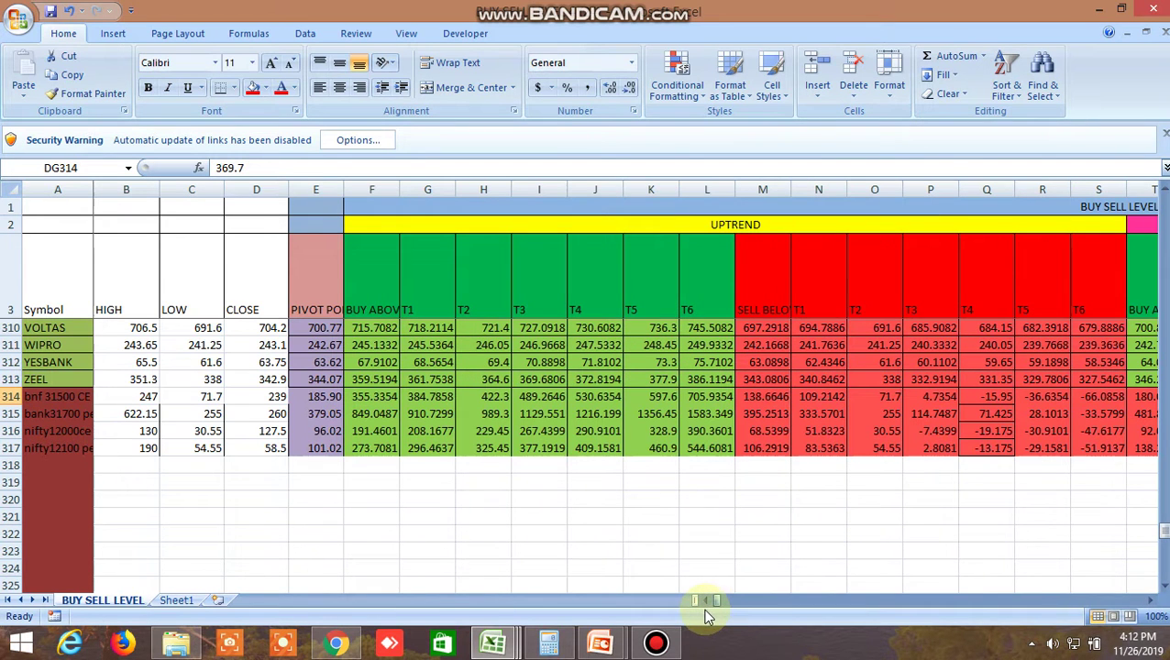
click(152, 396)
click(209, 396)
click(262, 397)
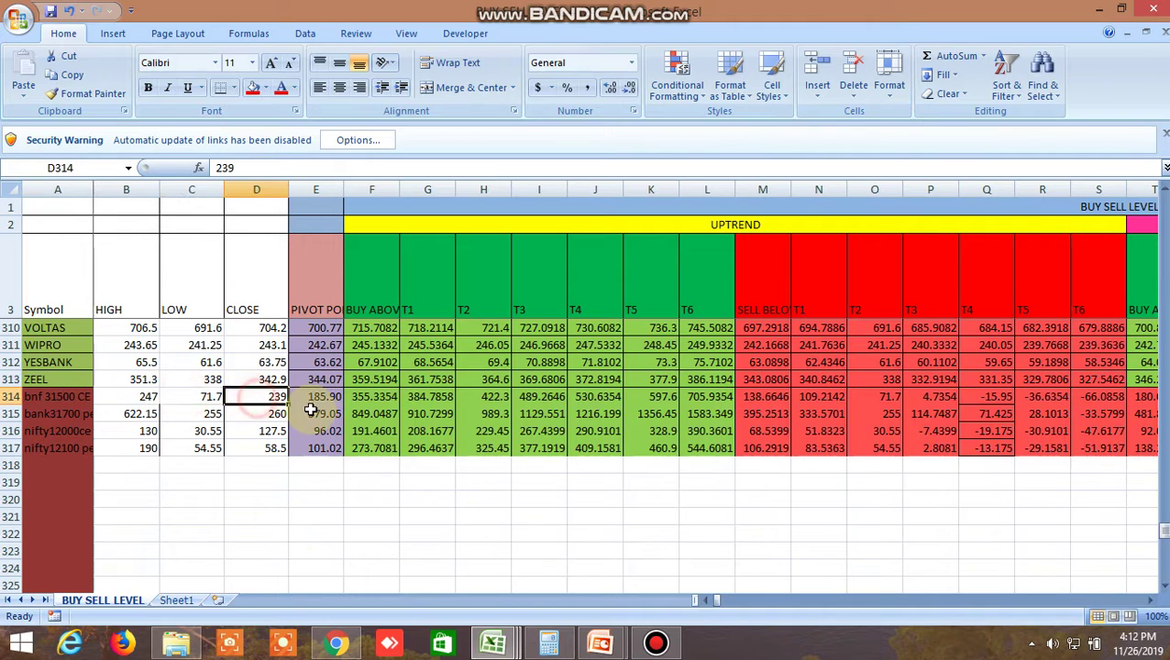
click(373, 396)
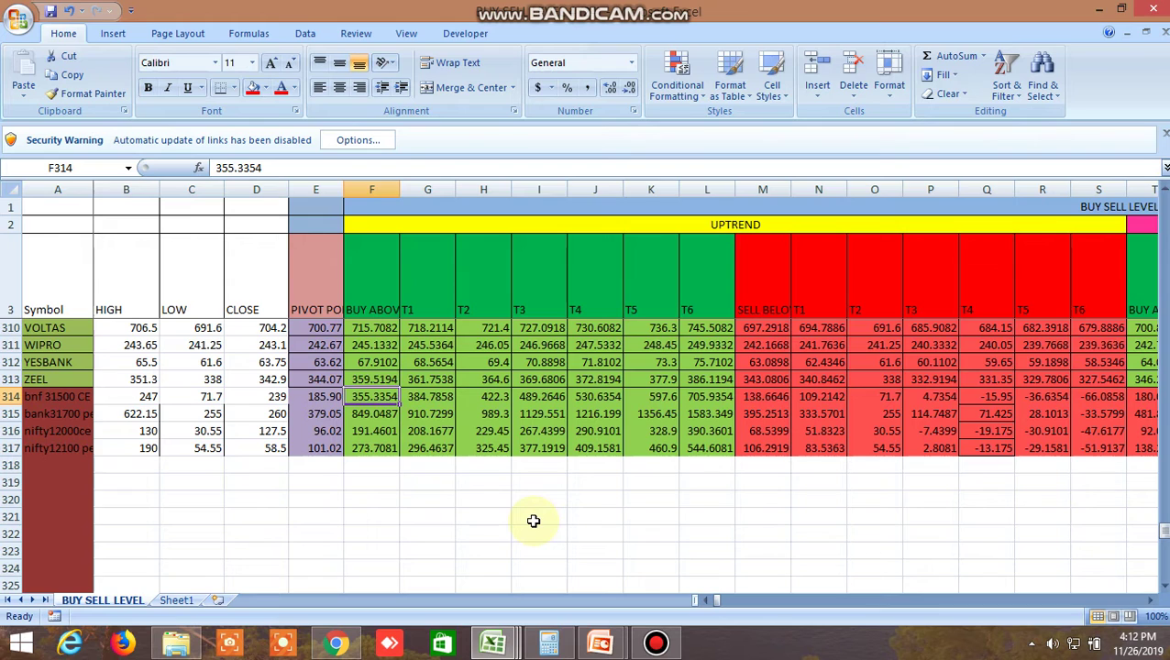
click(147, 433)
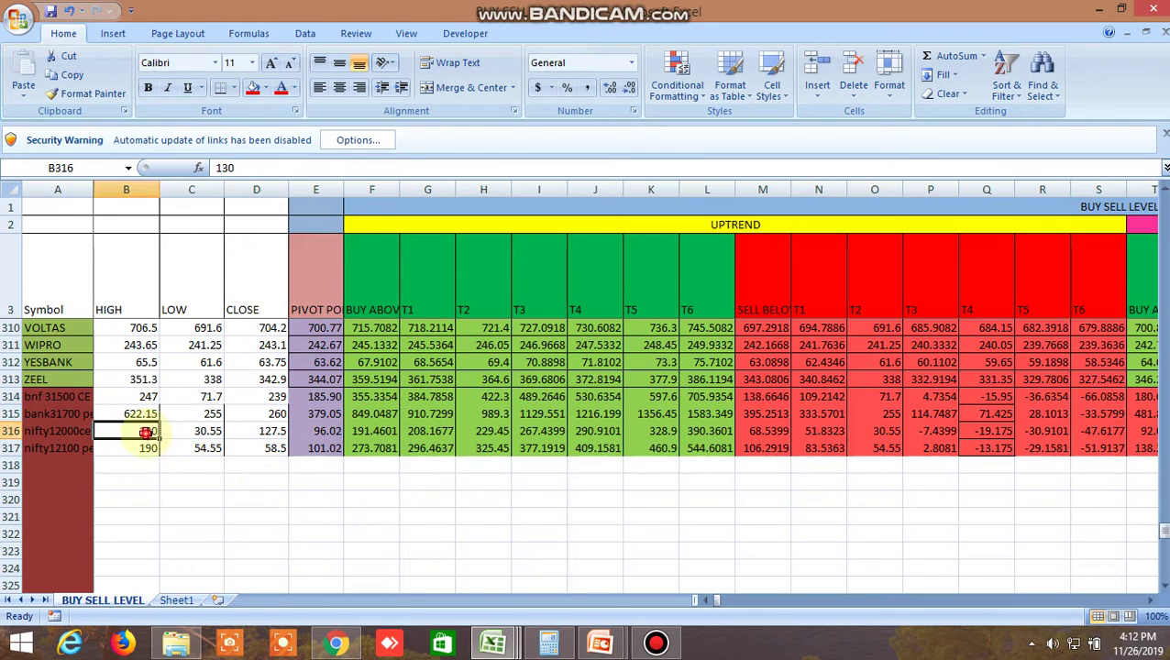